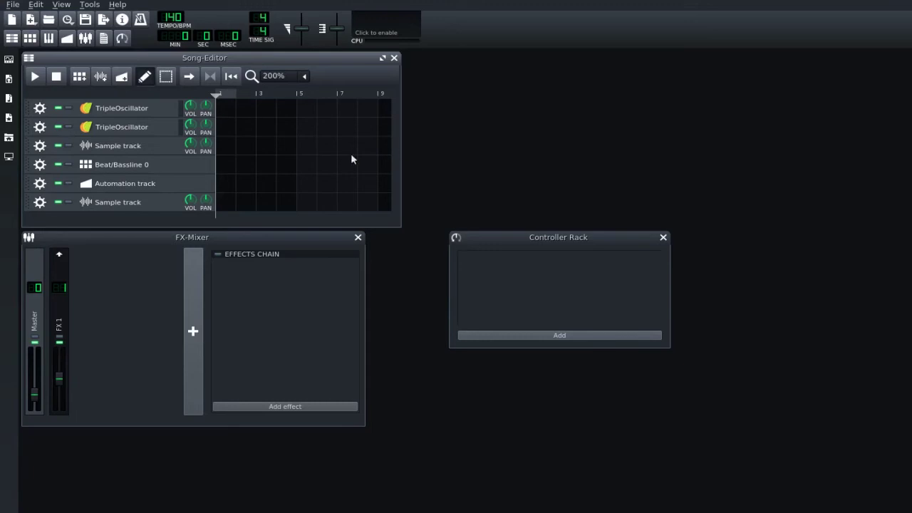
- Create a new project from the Symphonic1 template, closing the current project without saving it
left_click(15, 6)
left_click(14, 5)
left_click(14, 6)
mouse_move(31, 33)
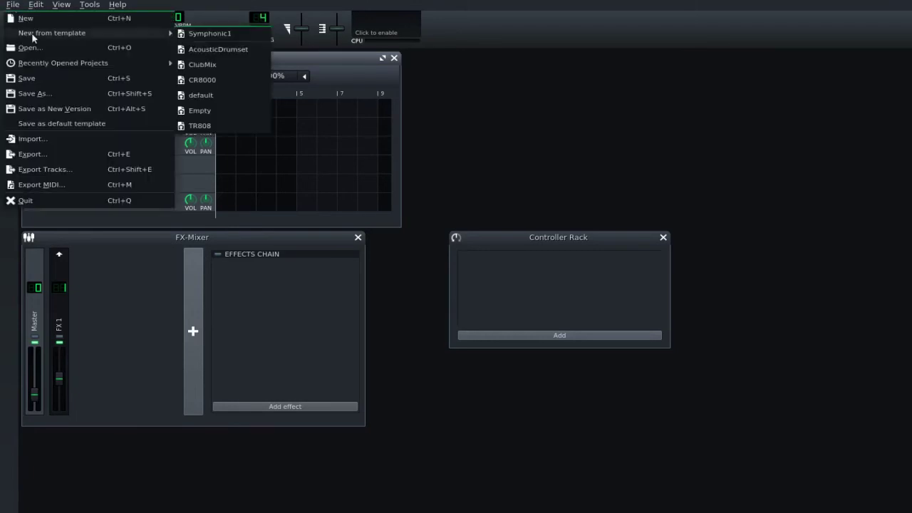
left_click(207, 33)
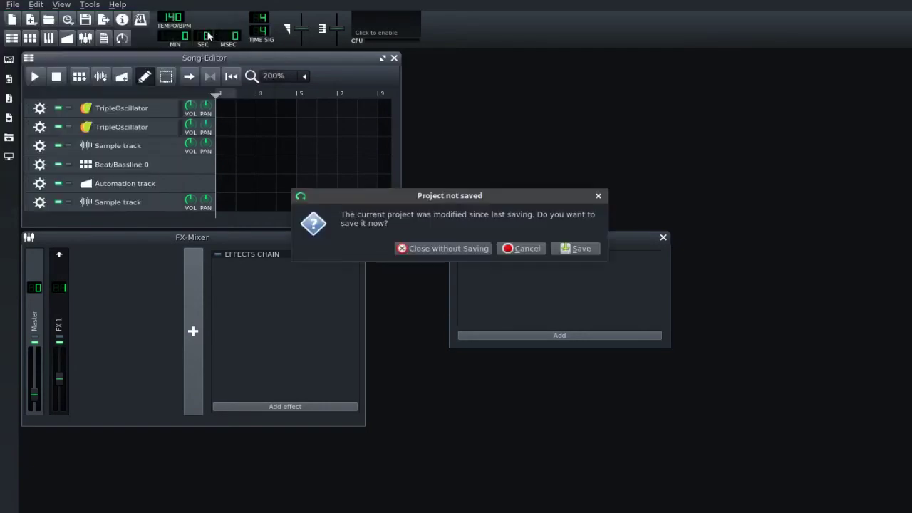
left_click(472, 245)
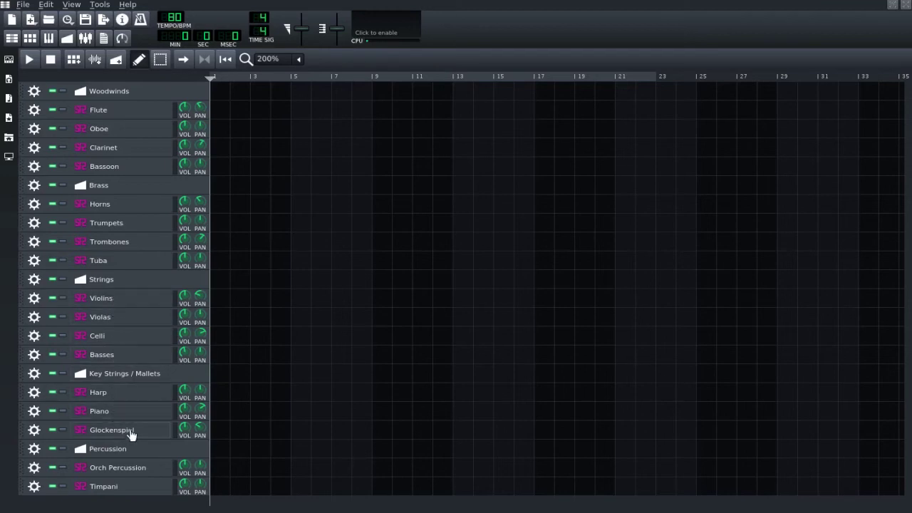
- Inspect the SoundFont file and patch assigned to the Orch Percussion track, then close its instrument window
left_click(107, 467)
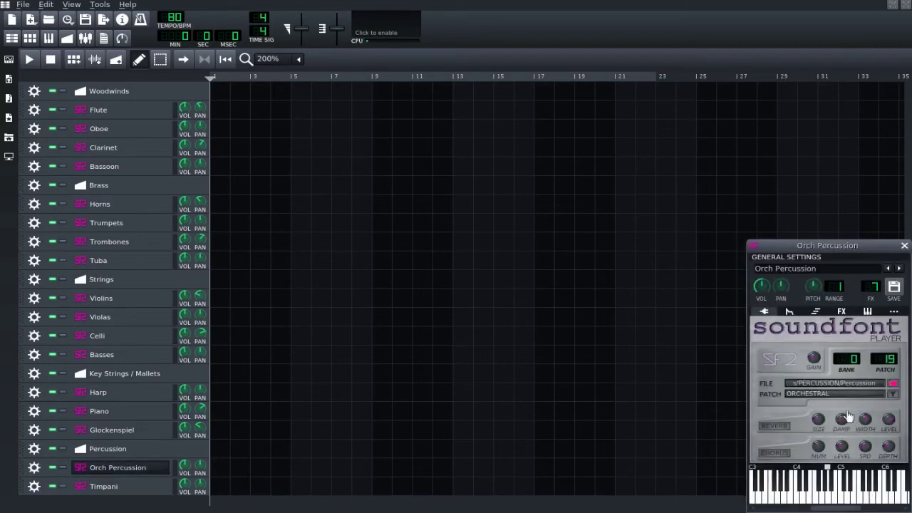
left_click_drag(843, 243, 555, 161)
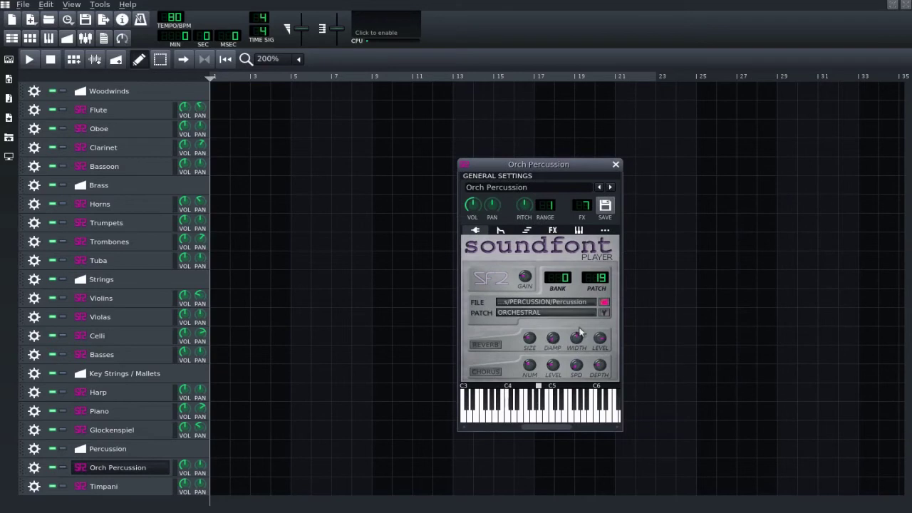
left_click(616, 163)
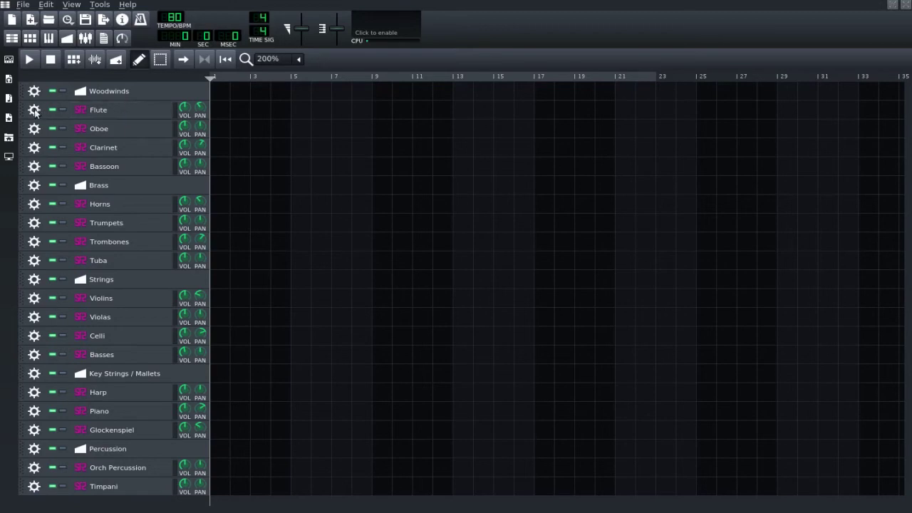
- Show the Flute track's instrument settings side by side with the FX-Mixer to compare its FX channel assignment
left_click(125, 116)
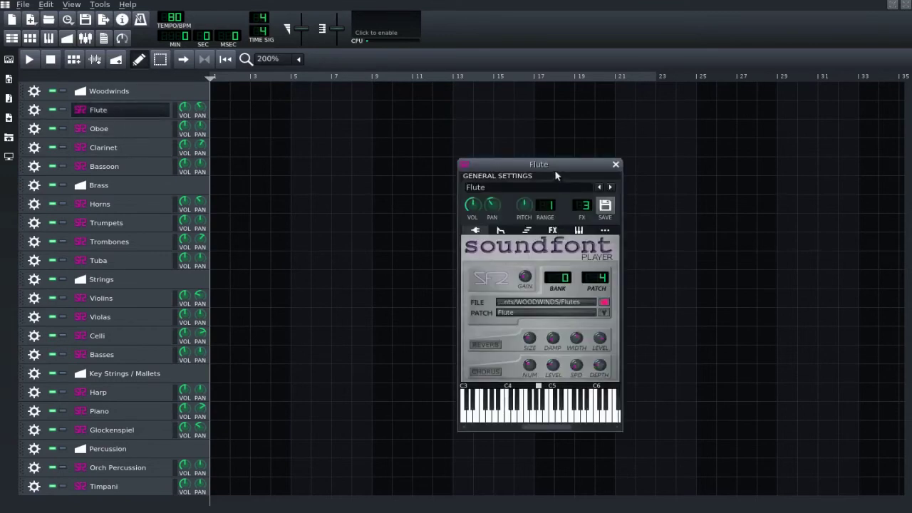
left_click_drag(553, 167, 447, 135)
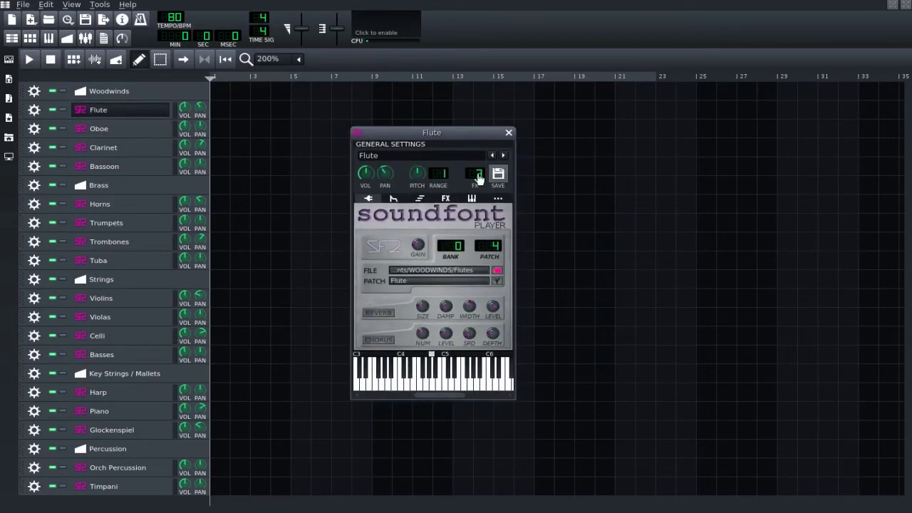
left_click(87, 40)
left_click_drag(581, 310, 570, 239)
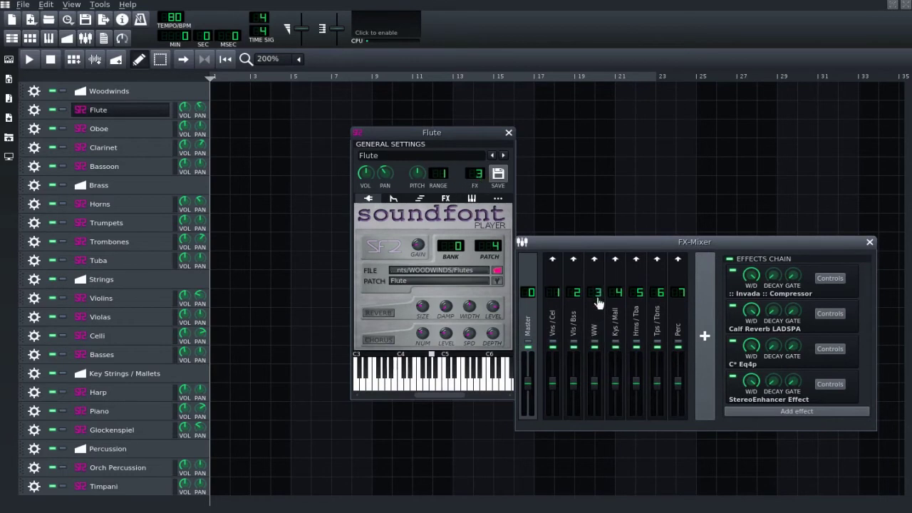
- Examine the Freeverb effect's controls on the WW mixer channel
left_click(594, 321)
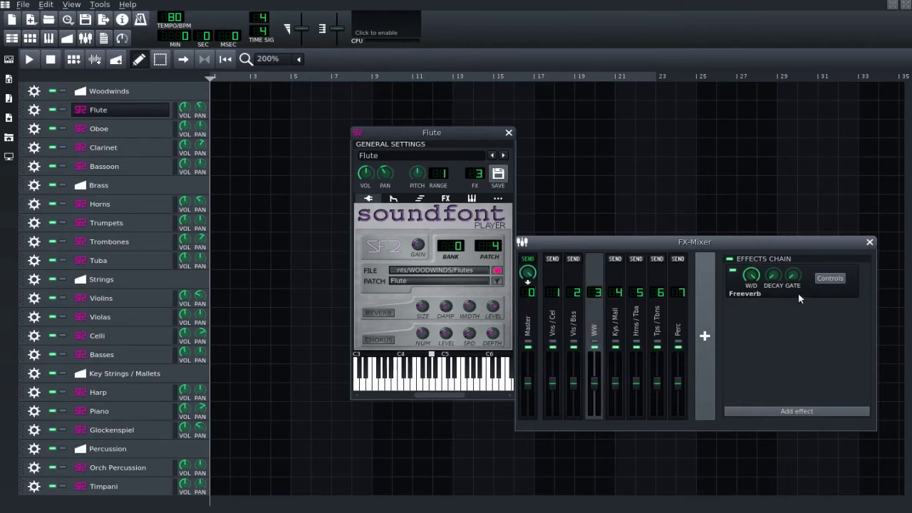
left_click(831, 278)
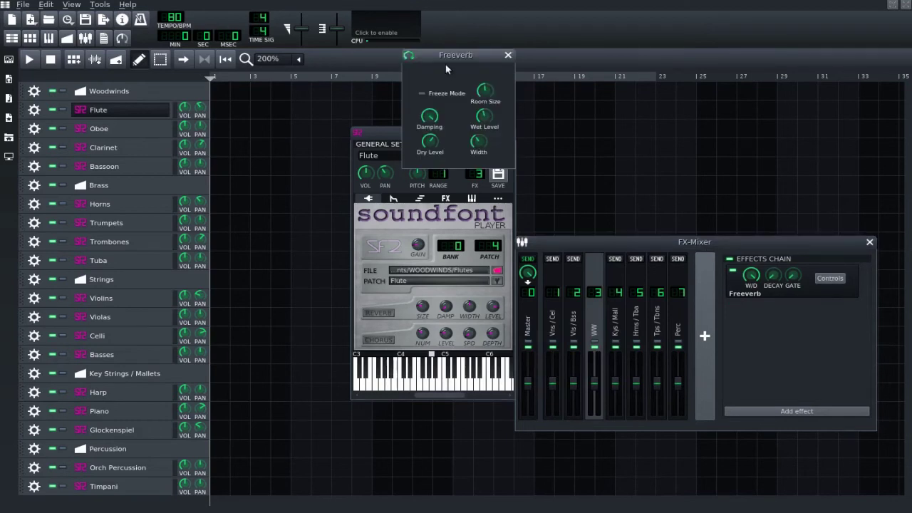
left_click_drag(481, 55, 604, 107)
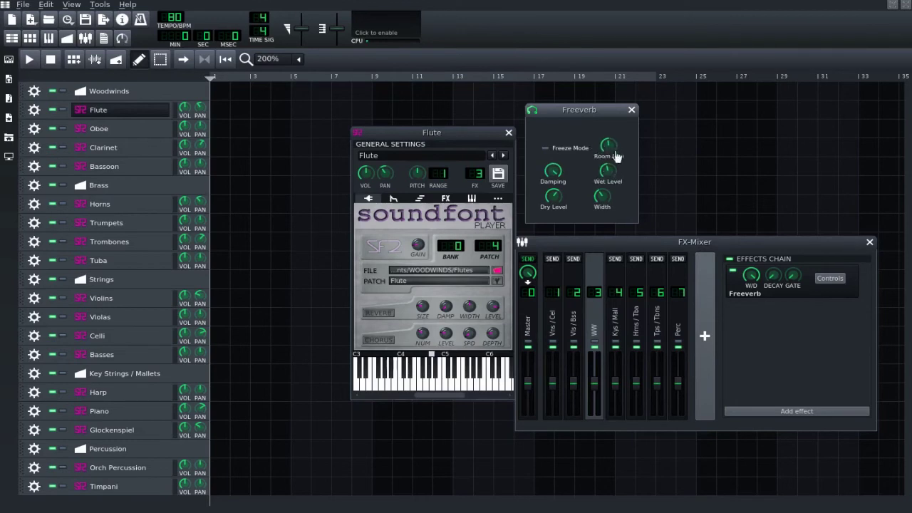
left_click(632, 110)
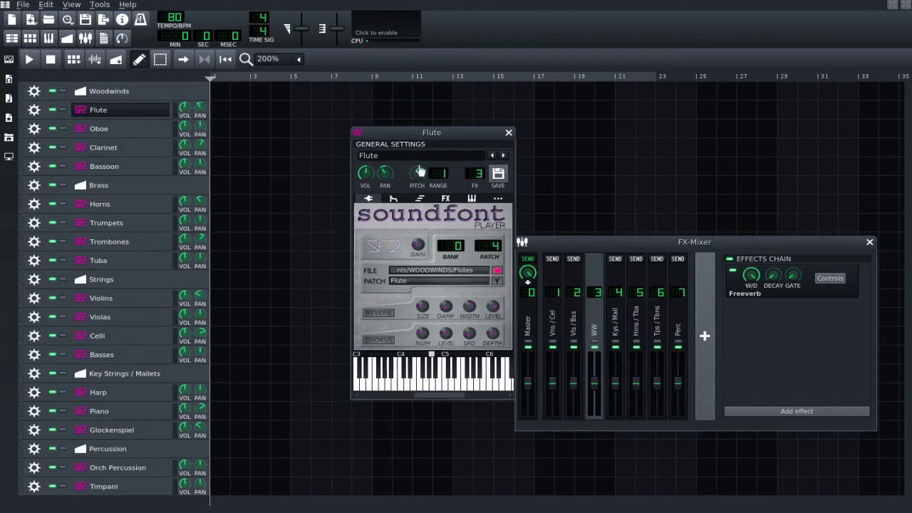
- Review the effects chains of the Kys / Mall, Hrns / Tba and Tps / Tbns channels, then close the Flute and mixer windows
left_click(617, 318)
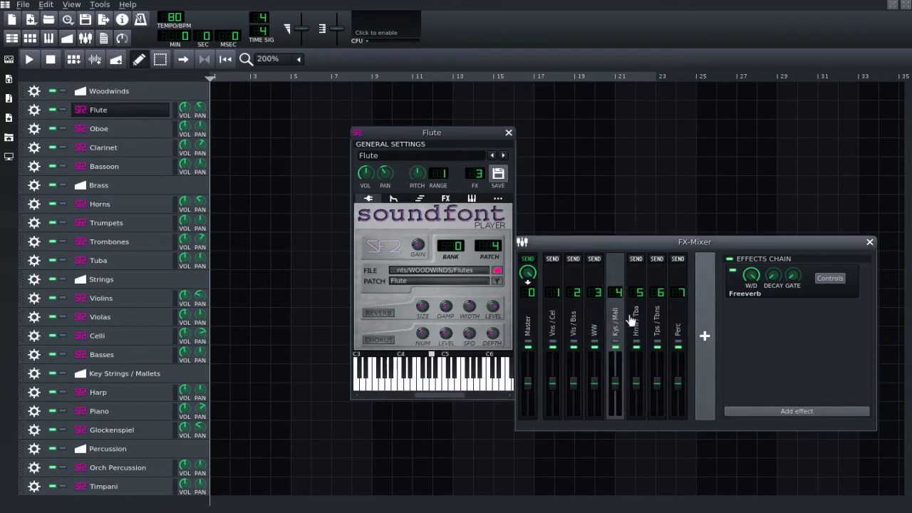
left_click(634, 320)
left_click(656, 321)
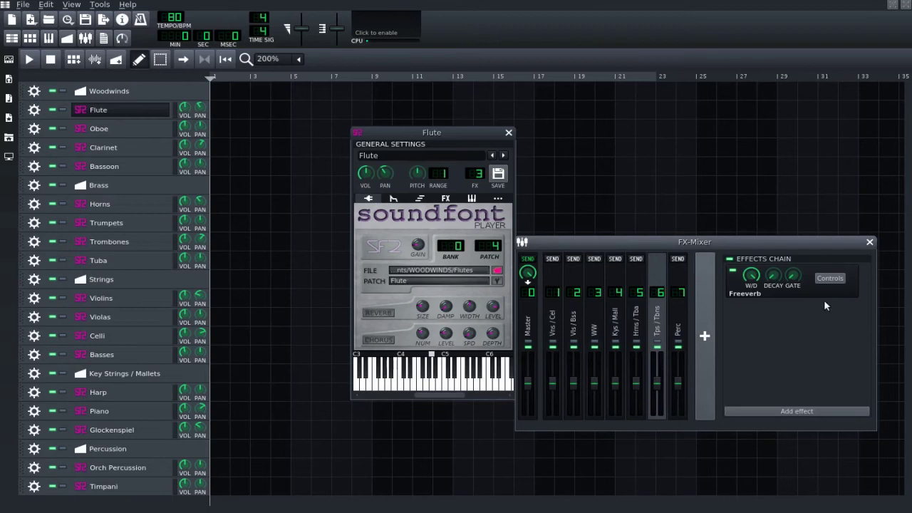
left_click(633, 315)
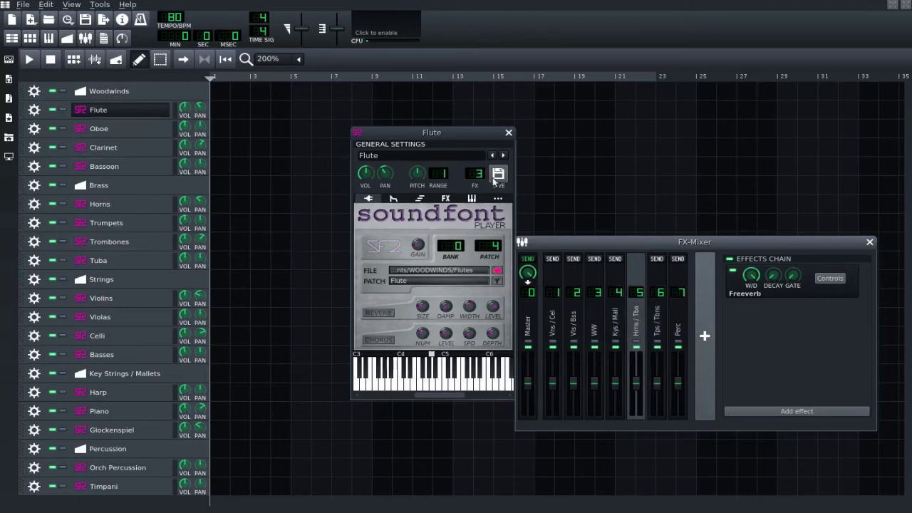
left_click(507, 132)
key("F9")
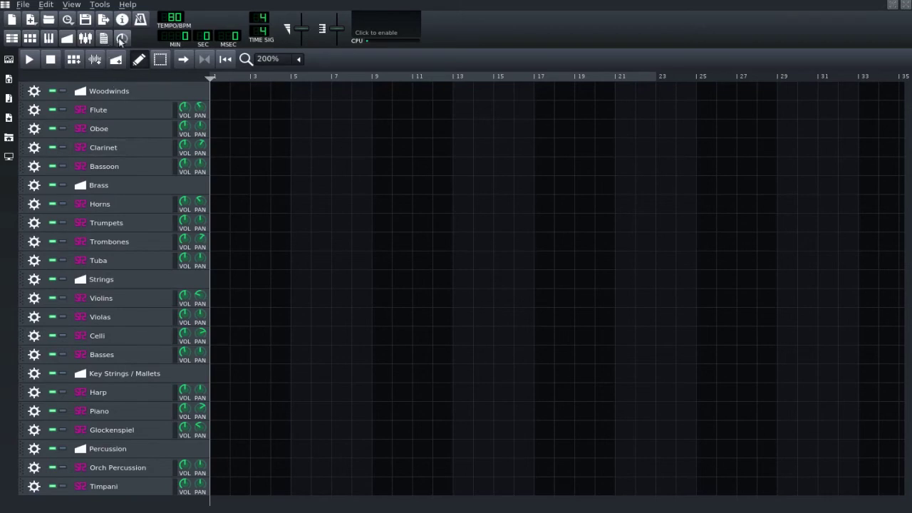
- Reopen the FX-Mixer and examine the Calf Reverb LADSPA controls in the Master channel's effects chain
left_click(87, 39)
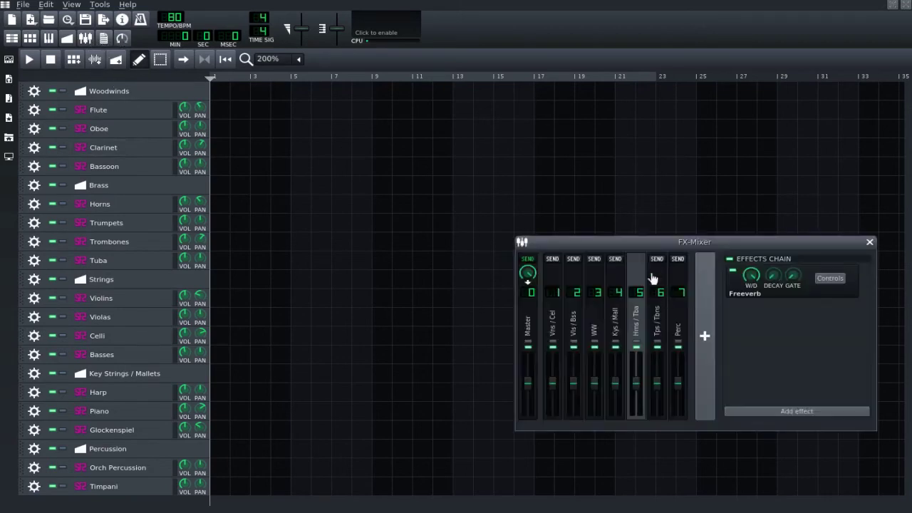
left_click_drag(635, 247, 392, 232)
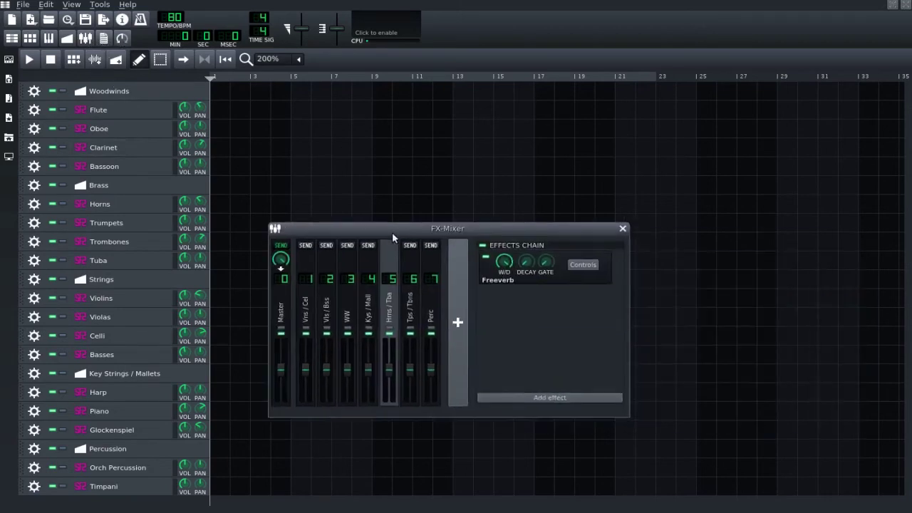
left_click(285, 310)
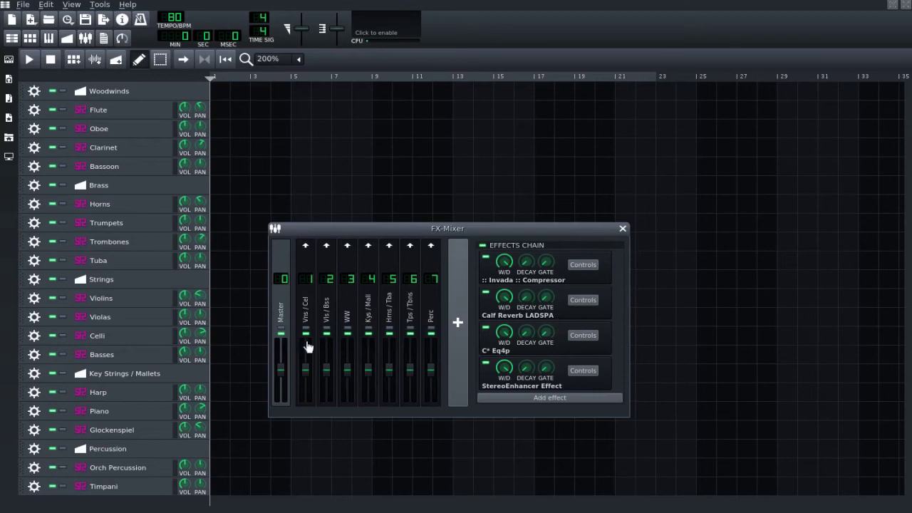
left_click(577, 300)
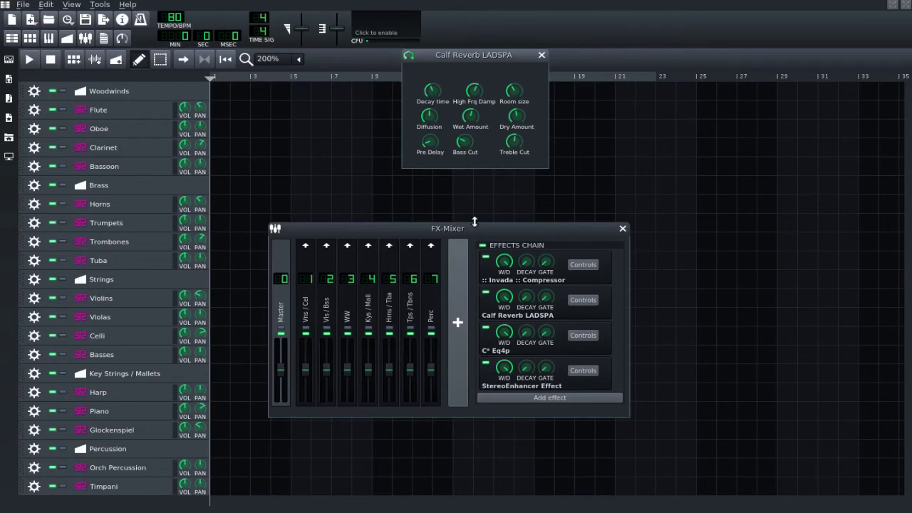
left_click(542, 55)
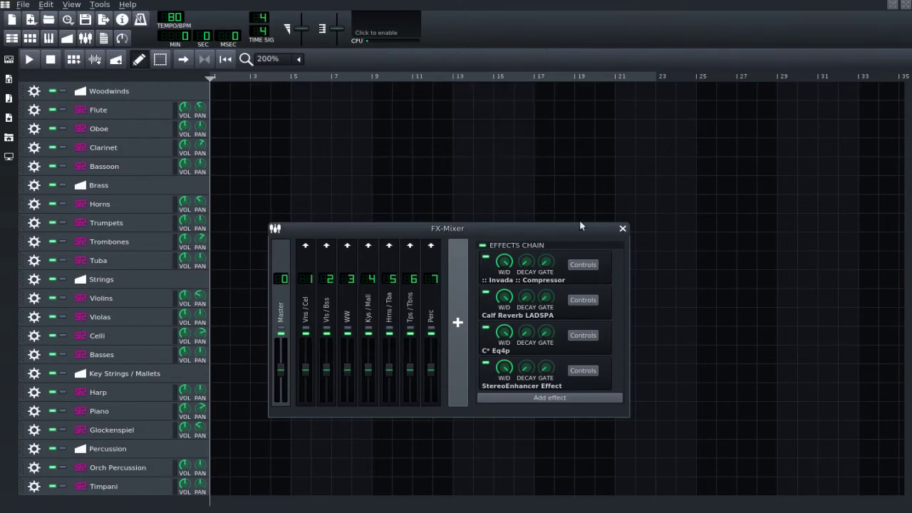
- Examine the Master channel's C* Eq4p and StereoEnhancer controls, then close the FX-Mixer
left_click(583, 336)
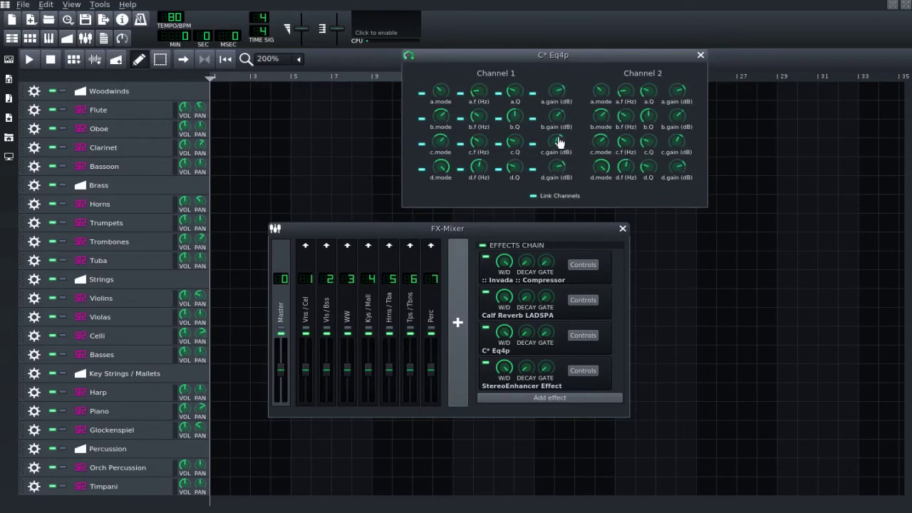
left_click(699, 55)
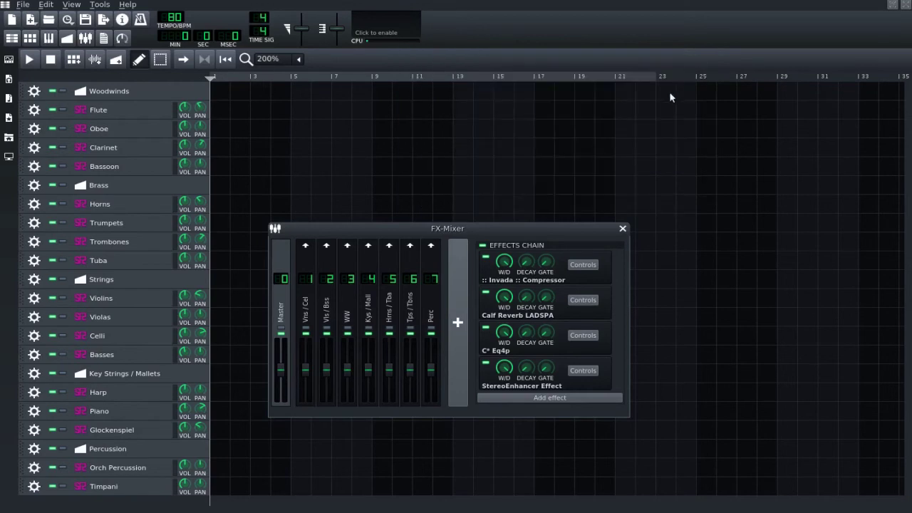
left_click(583, 371)
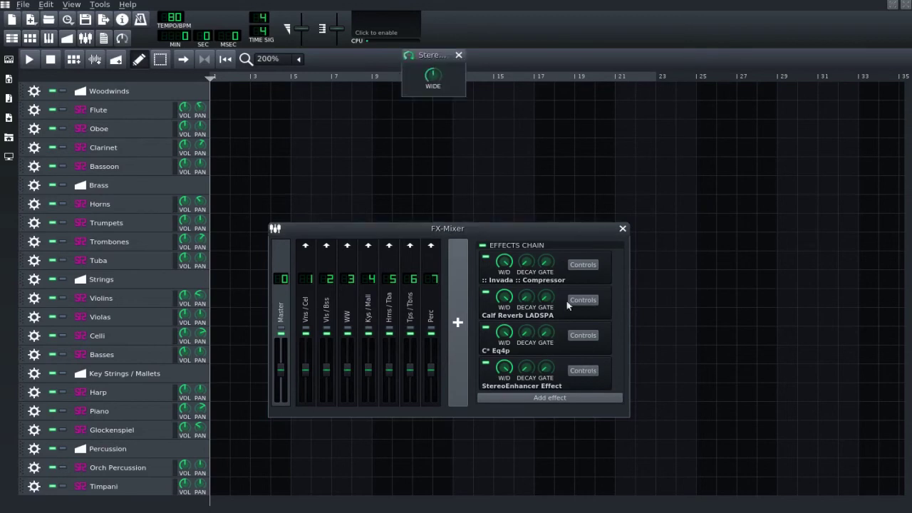
left_click(459, 56)
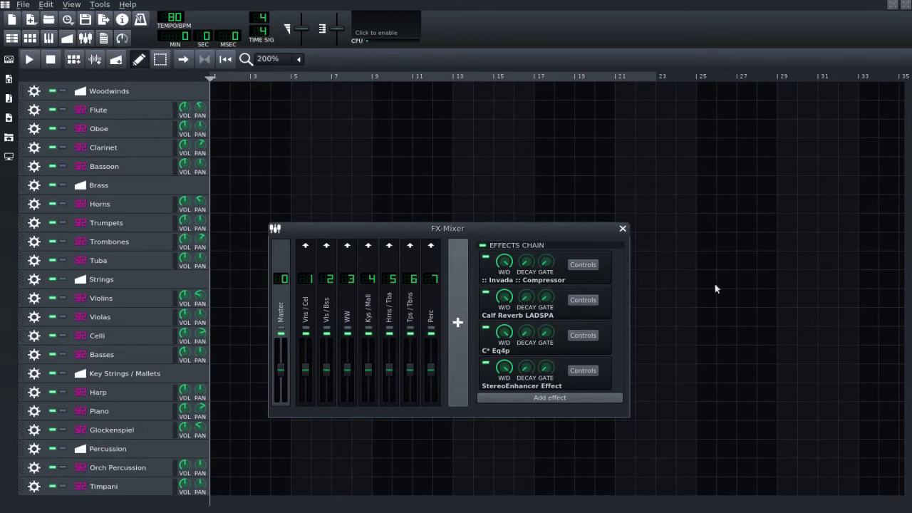
left_click(583, 370)
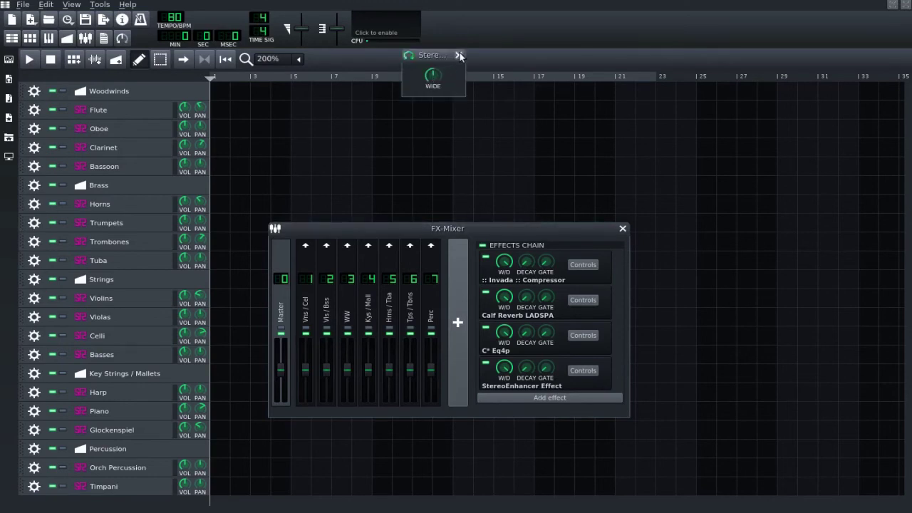
left_click(459, 55)
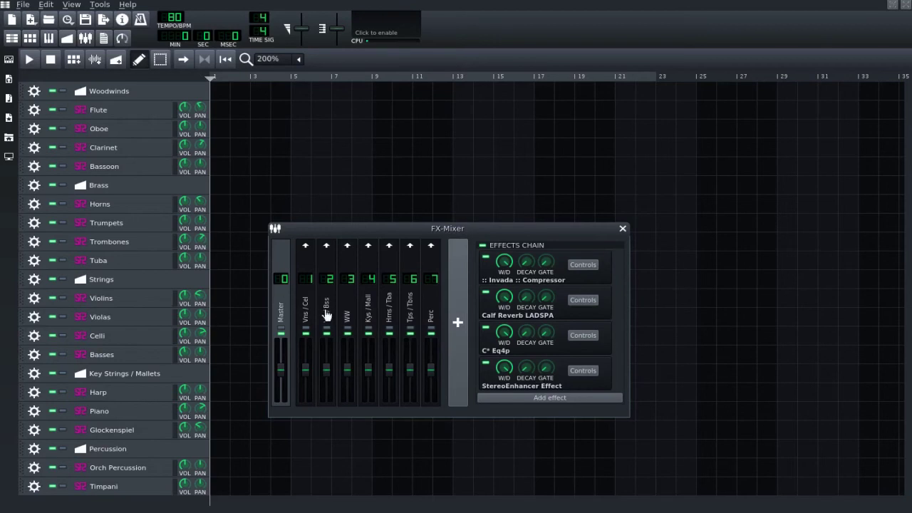
left_click(622, 229)
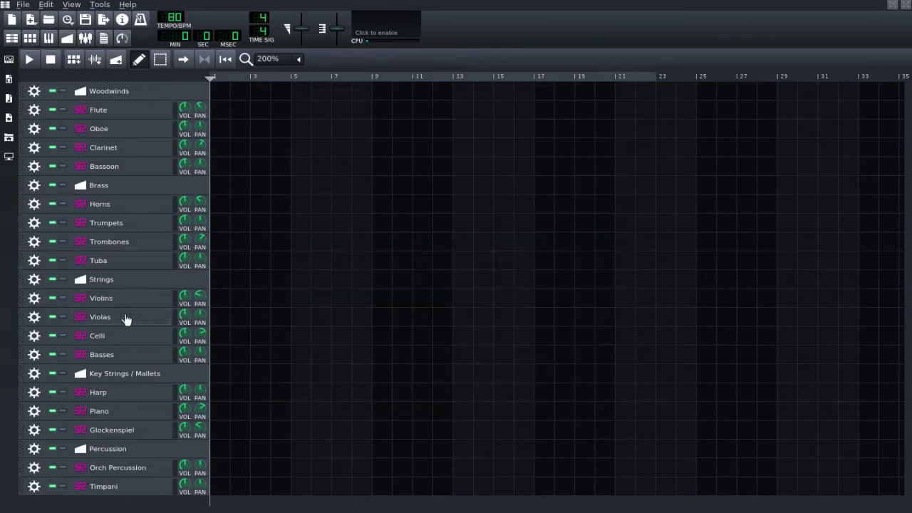
- Audition the Flute track by playing several notes on its instrument keyboard, then close the instrument window
left_click(135, 116)
left_click(440, 385)
left_click(457, 385)
left_click(504, 386)
left_click(478, 386)
left_click(450, 387)
left_click(438, 386)
left_click(459, 386)
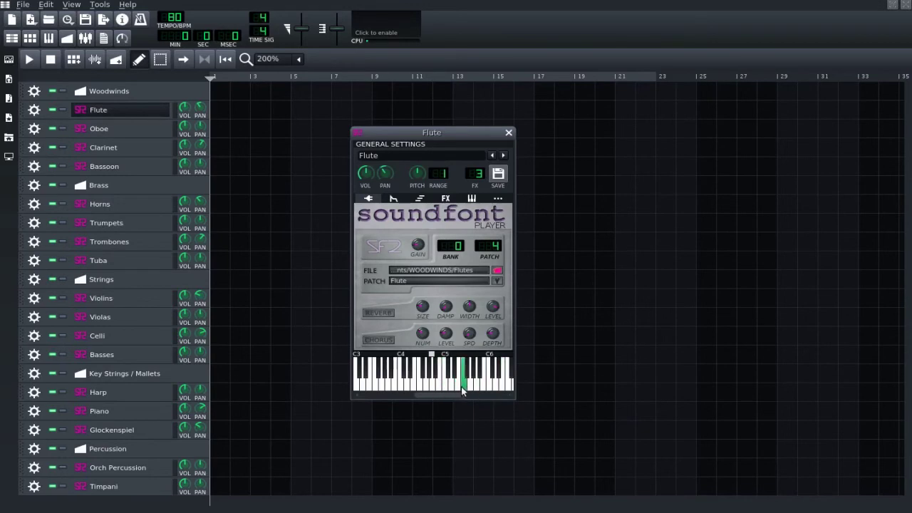
left_click(508, 134)
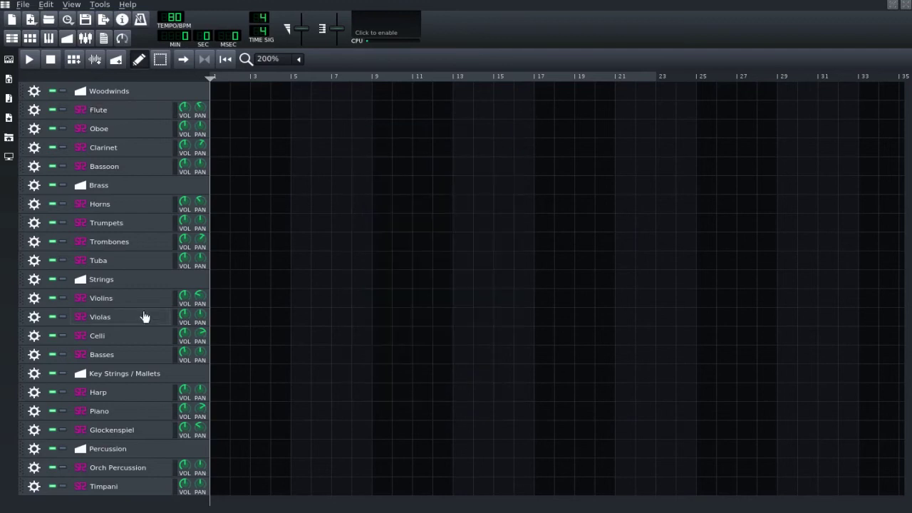
- Audition the Piano track with several notes on its instrument keyboard, then close the instrument window
left_click(135, 411)
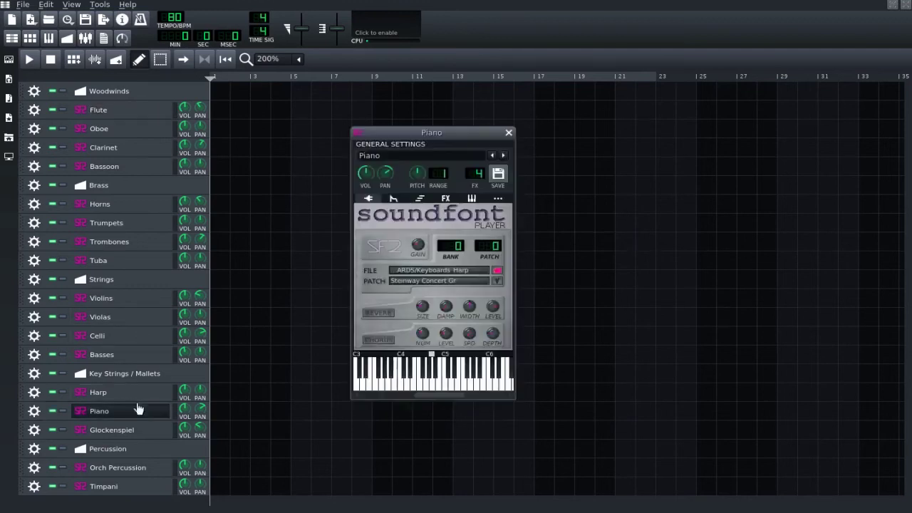
left_click(448, 389)
left_click(398, 389)
left_click_drag(396, 394, 418, 388)
left_click(509, 132)
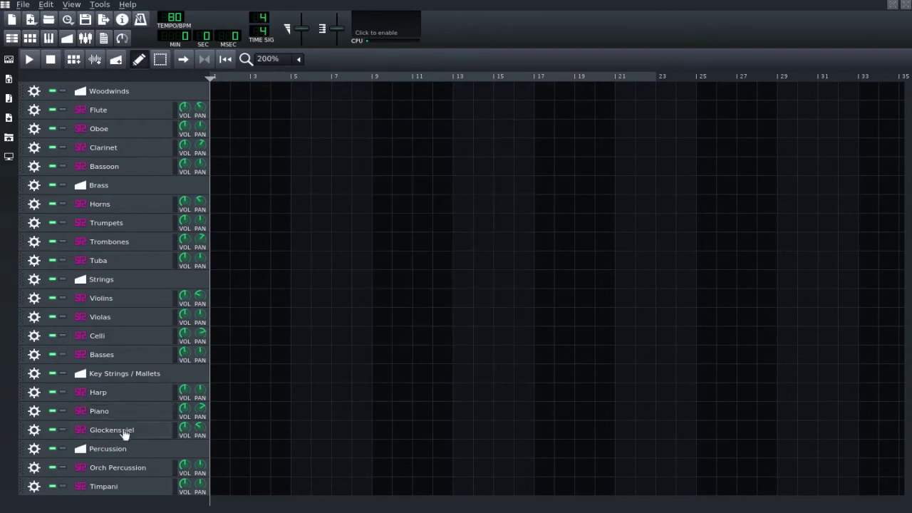
- Audition the Violins track on its instrument keyboard, then view the SoundFont files in the STRINGS_KEYBOARDS folder without loading one
left_click(137, 305)
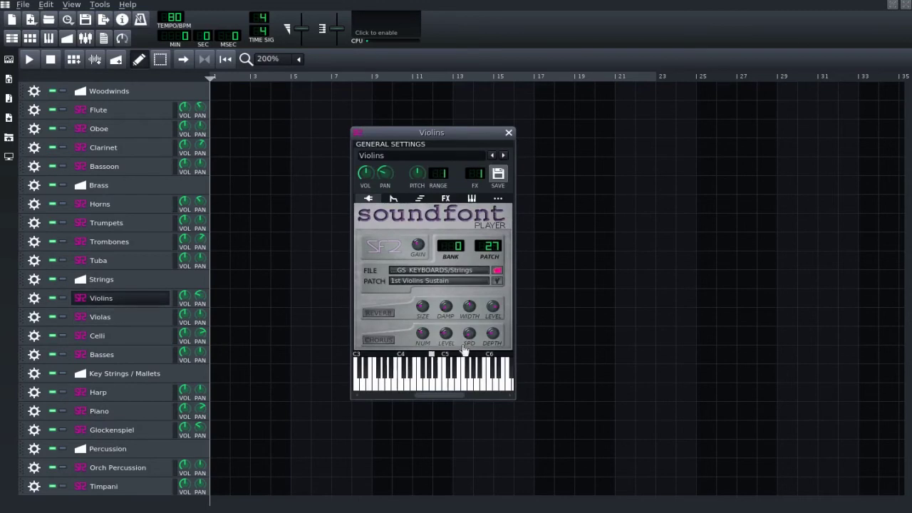
left_click_drag(449, 389, 499, 388)
left_click(497, 273)
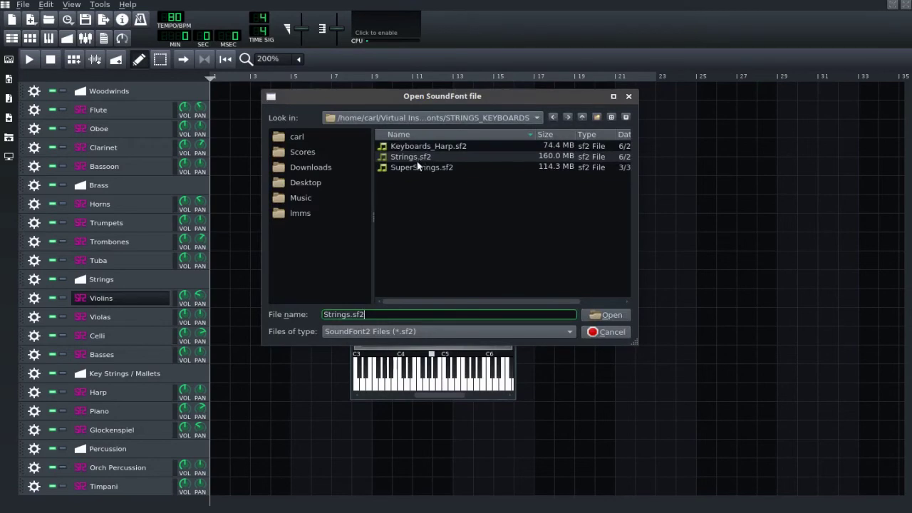
left_click(606, 334)
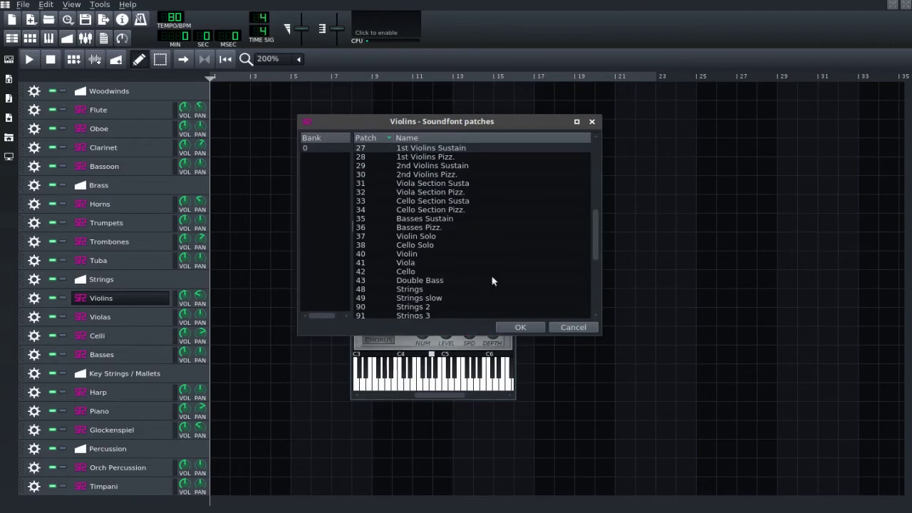
- Examine the full list of Violins SoundFont patches, then dismiss it unchanged and close the instrument window
scroll(463, 175, "up", 9)
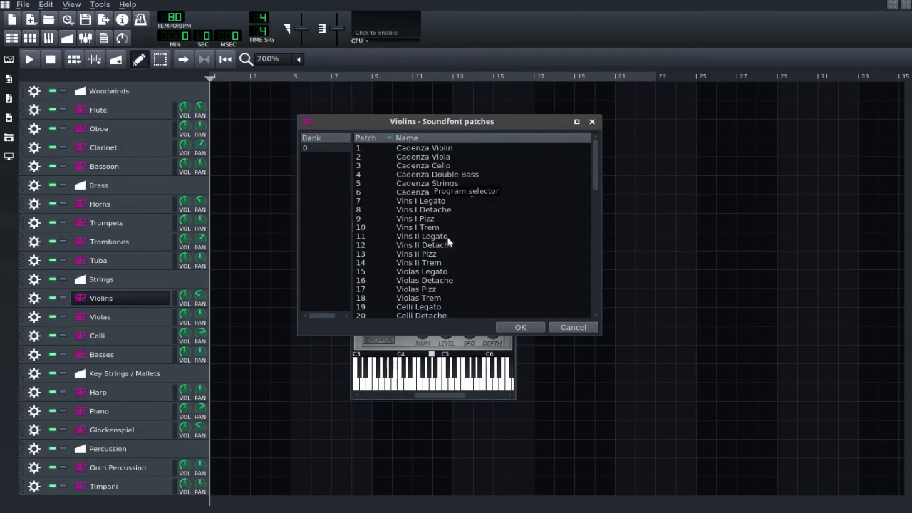
scroll(435, 200, "down", 2)
scroll(427, 167, "up", 1)
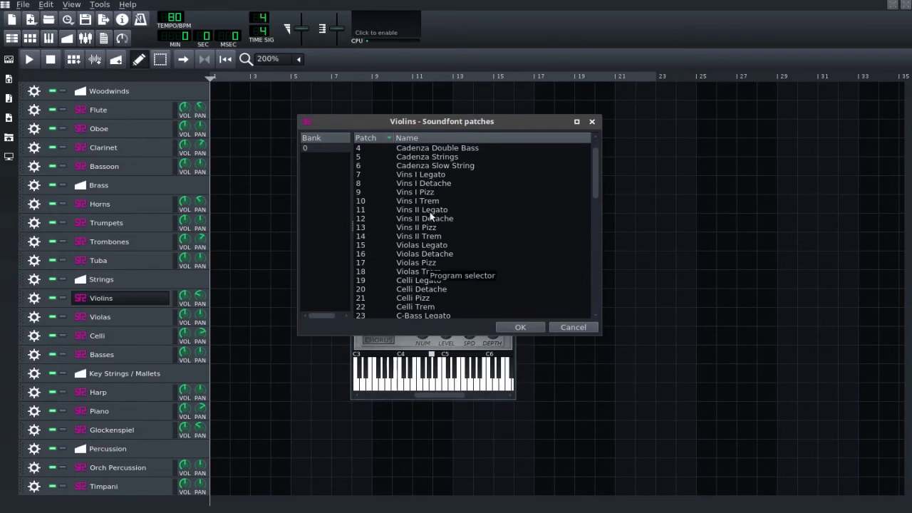
scroll(430, 224, "down", 3)
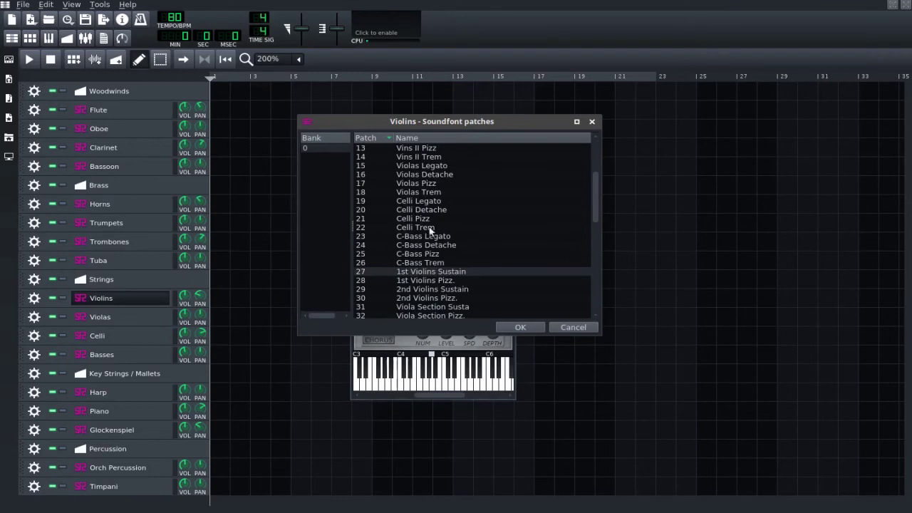
scroll(432, 221, "up", 3)
scroll(434, 210, "down", 8)
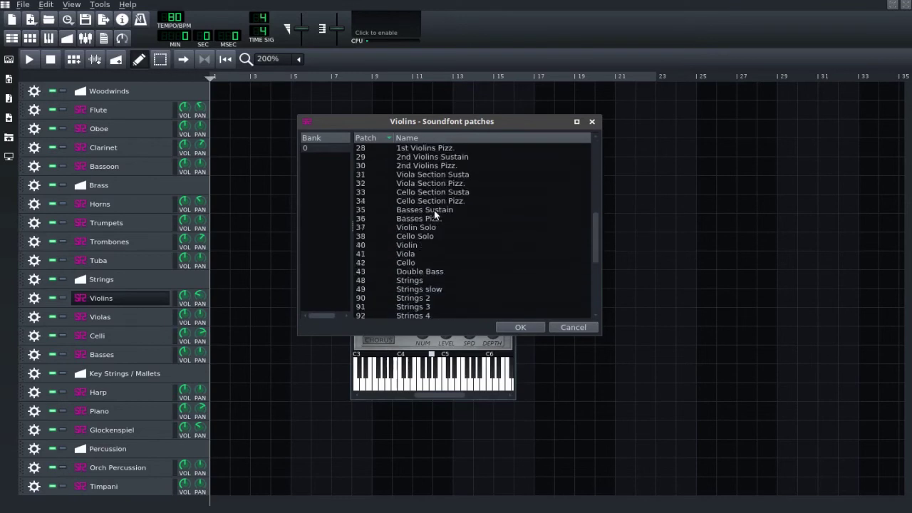
scroll(433, 211, "down", 4)
scroll(439, 220, "down", 2)
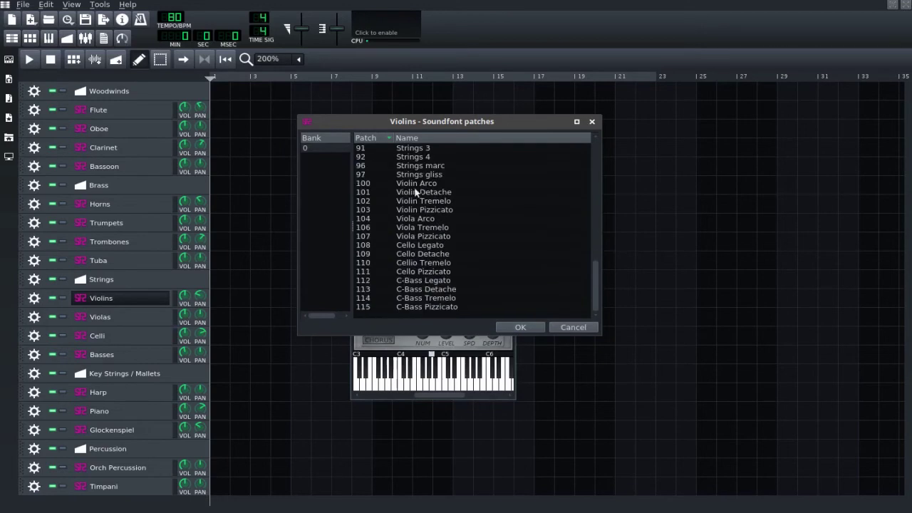
scroll(417, 196, "up", 1)
scroll(428, 239, "up", 2)
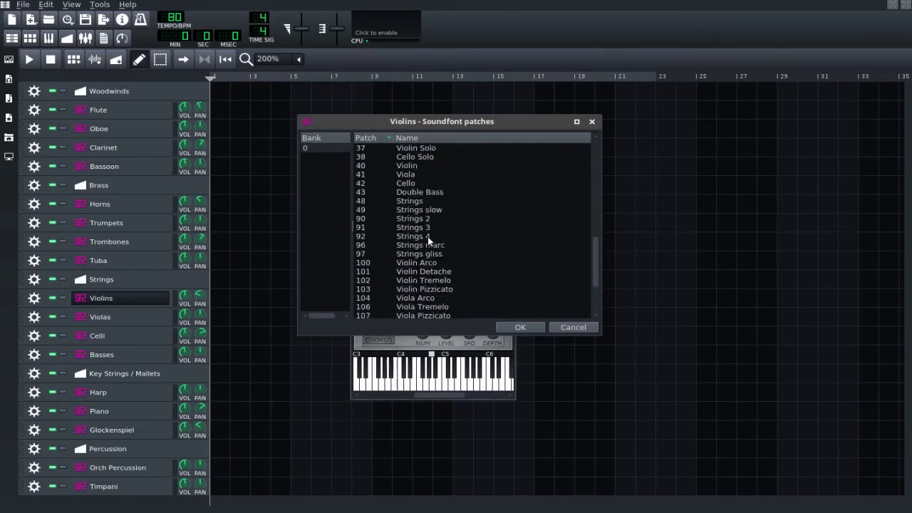
scroll(444, 188, "up", 6)
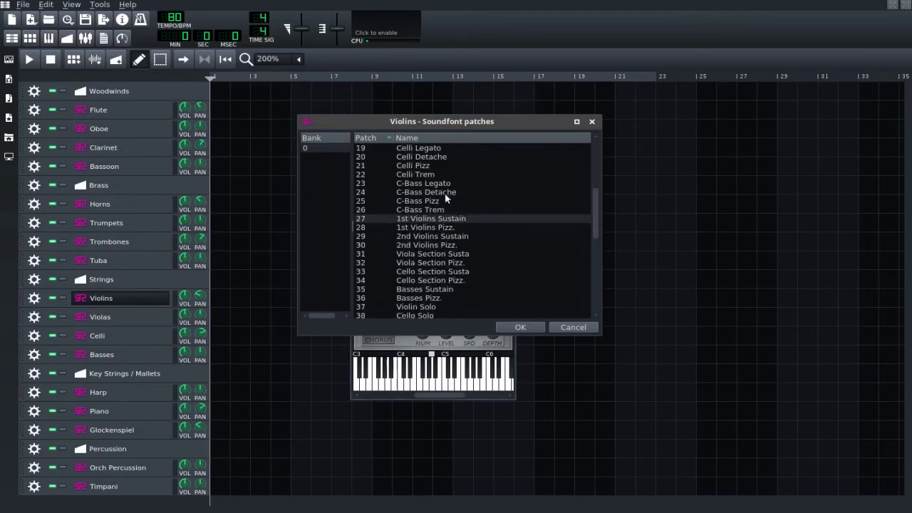
scroll(445, 192, "up", 6)
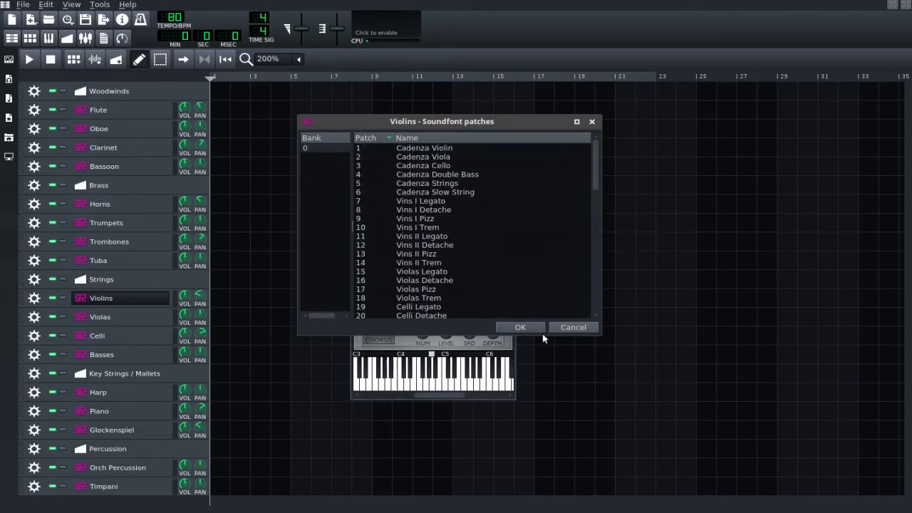
left_click(574, 327)
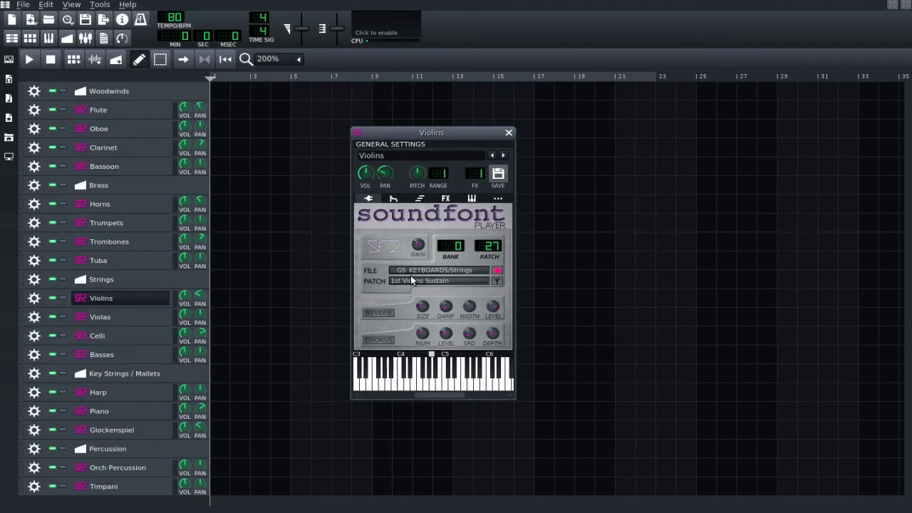
left_click(508, 133)
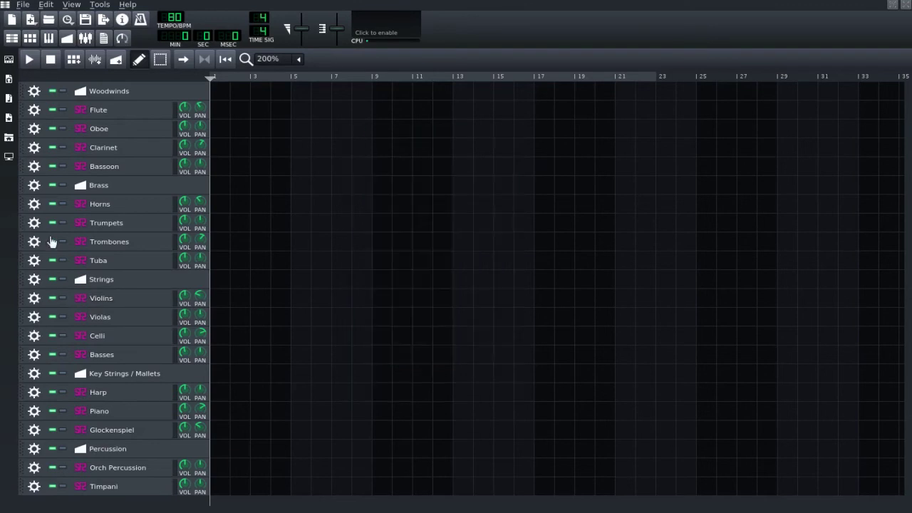
- Examine the Trumpets track's SoundFont patches, then dismiss the list unchanged and close the instrument window
left_click(114, 224)
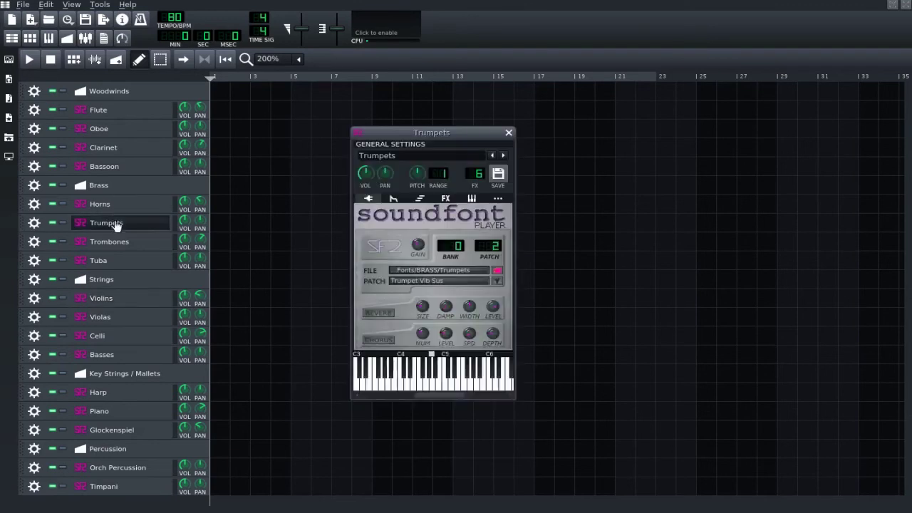
left_click(497, 282)
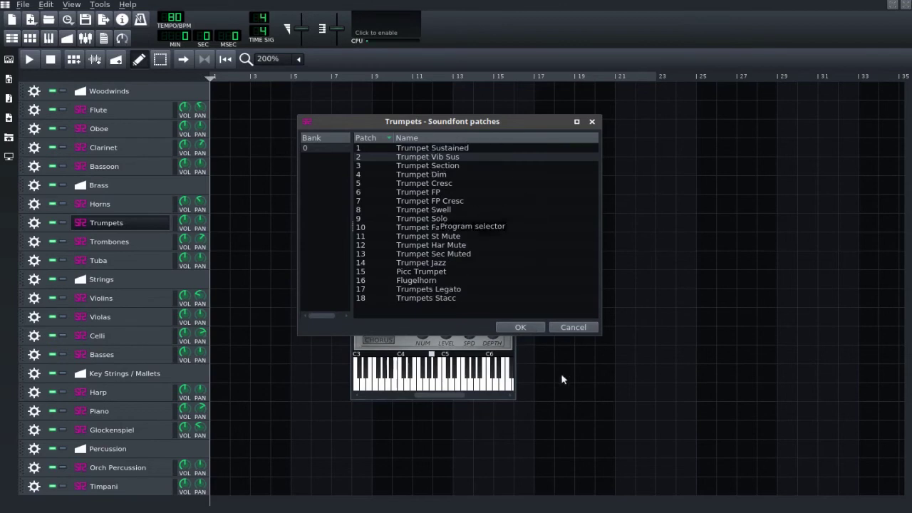
left_click(582, 327)
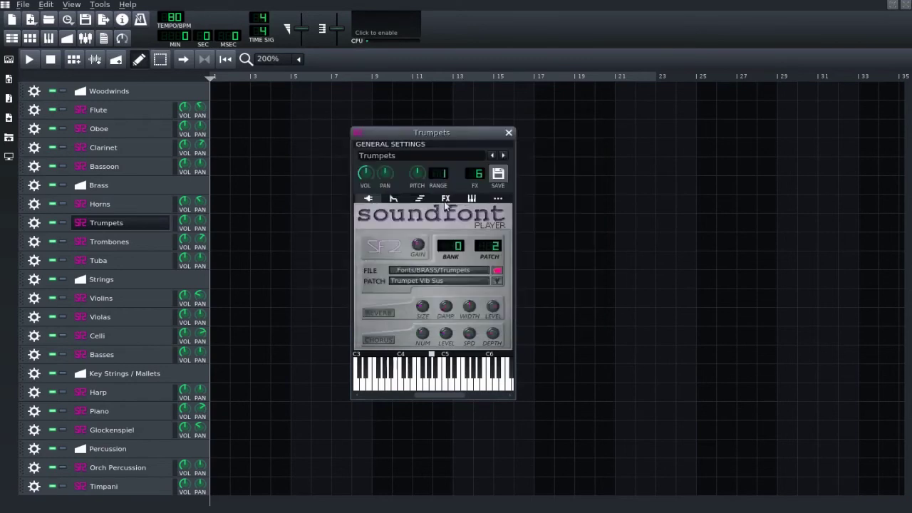
left_click(509, 134)
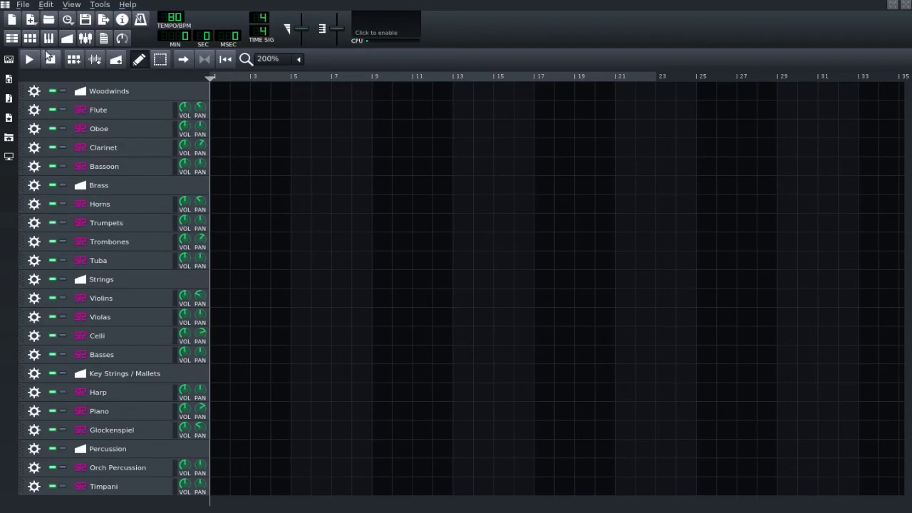
- View the file types offered for saving the project under a new name, including LMMS Project Template (*.mpt), then cancel saving
left_click(24, 5)
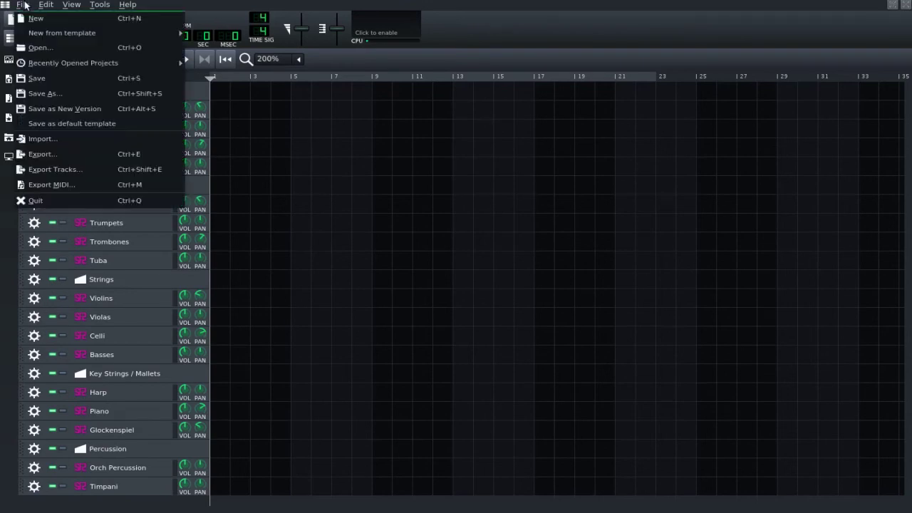
left_click(53, 91)
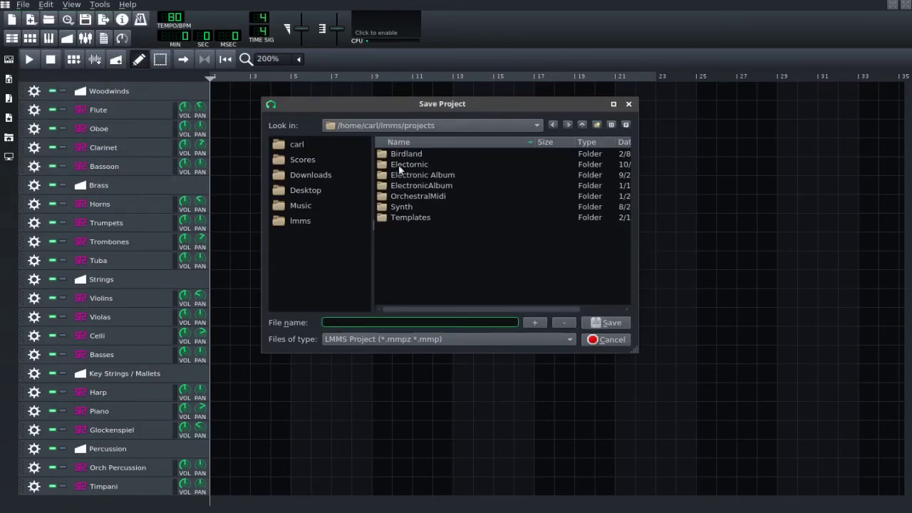
left_click(570, 342)
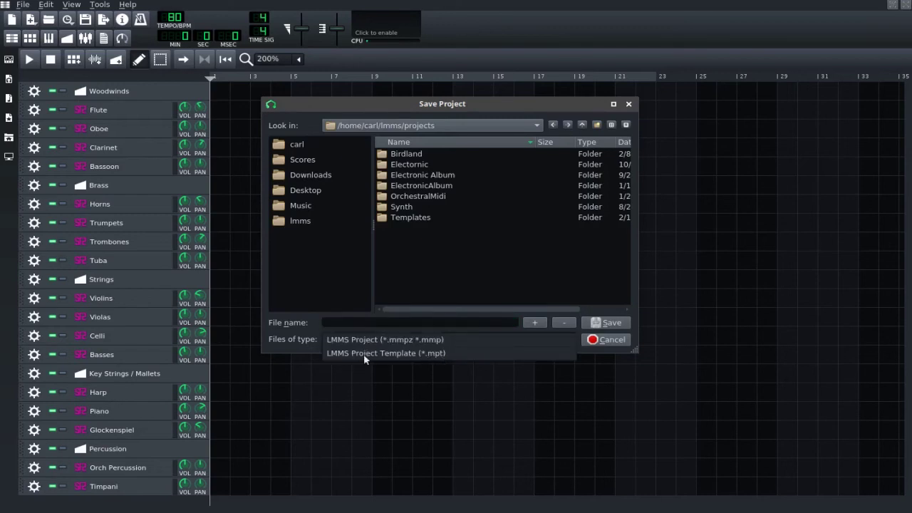
left_click(601, 342)
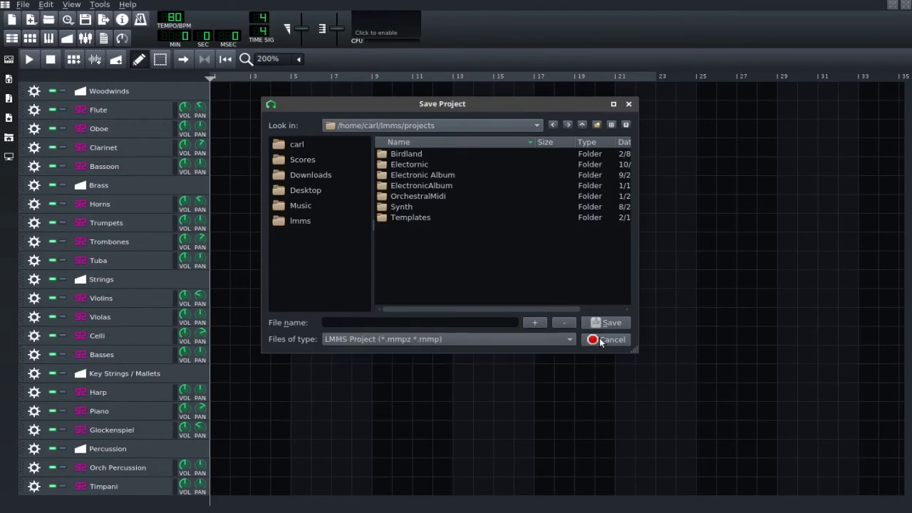
left_click(601, 341)
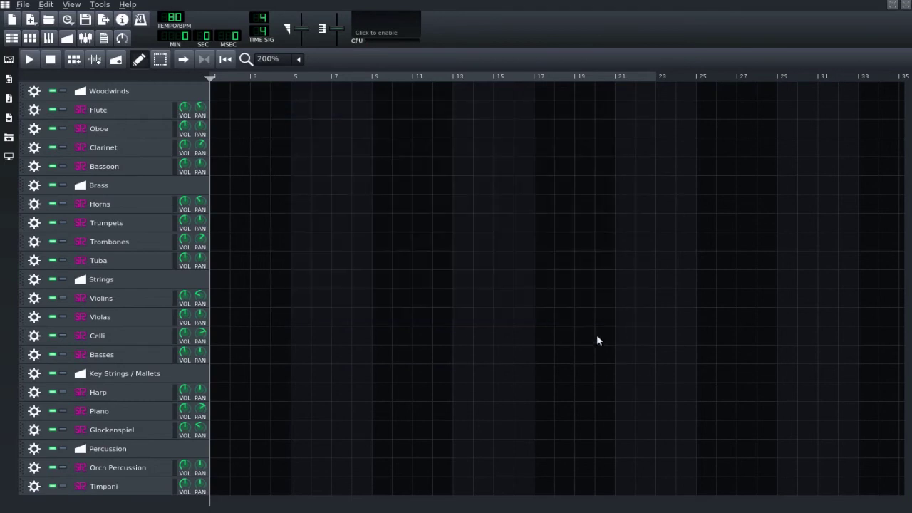
- Create a new project from the Symphonic1 template
left_click(24, 5)
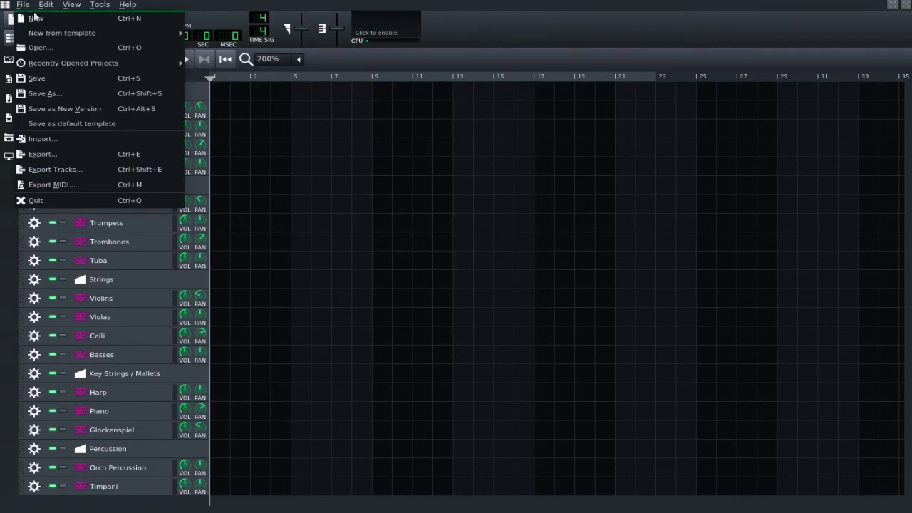
mouse_move(38, 32)
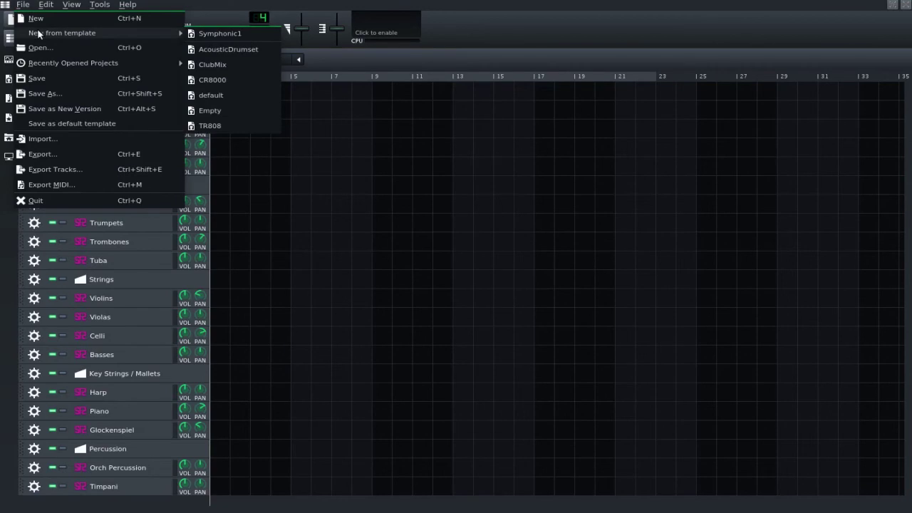
left_click(208, 36)
left_click(444, 248)
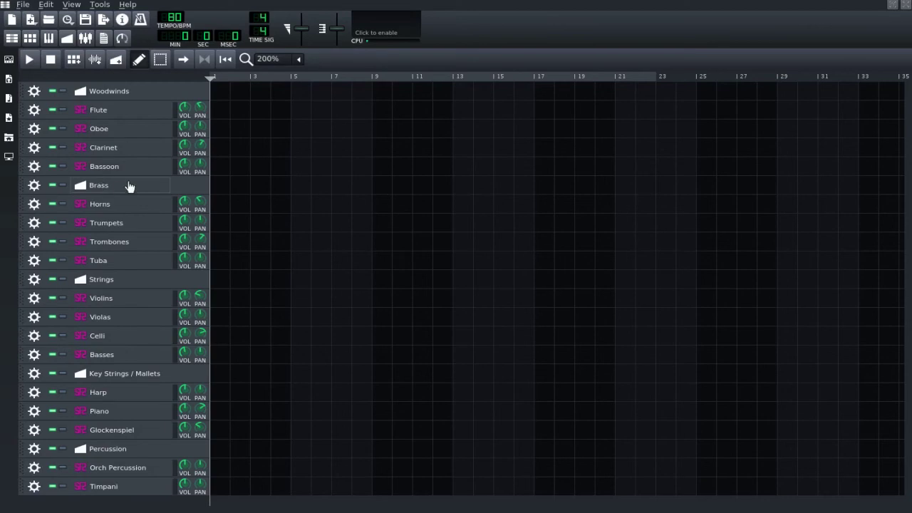
- Open the recent project Orchestral Midi.mmpz from the OrchestralMidi folder
left_click(24, 7)
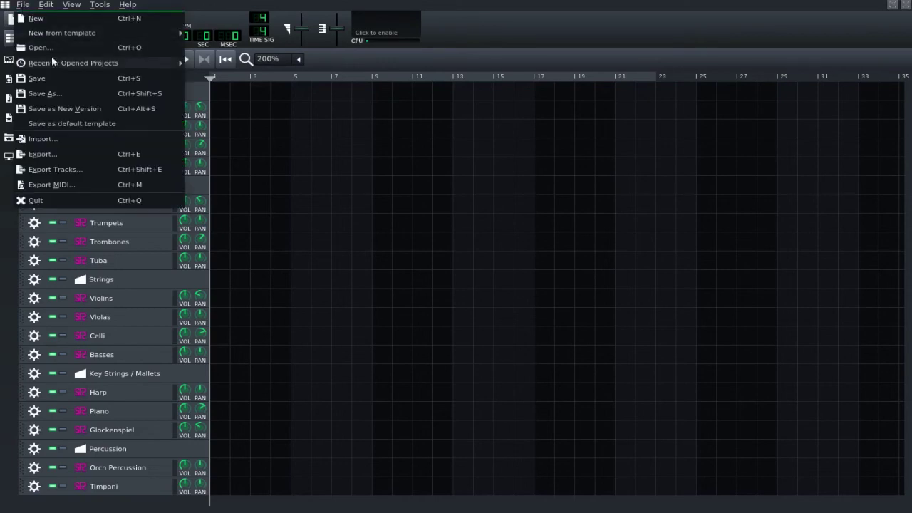
mouse_move(52, 61)
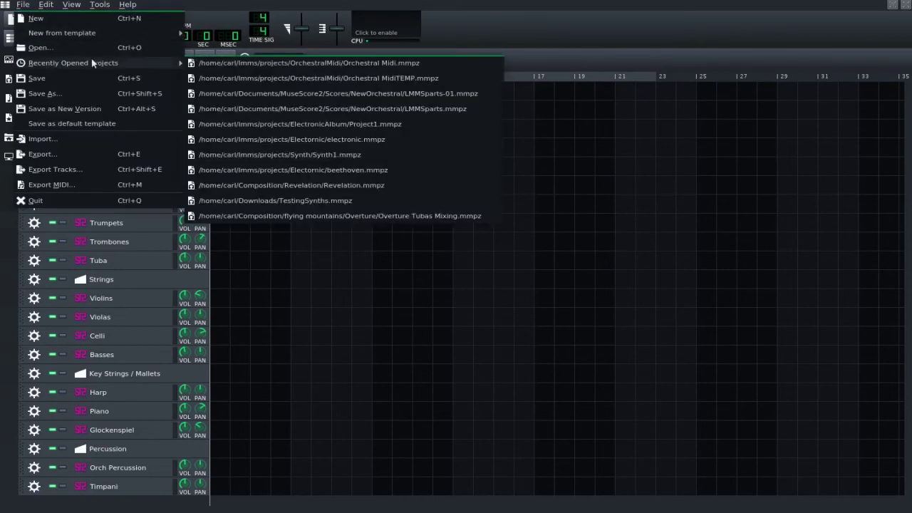
left_click(306, 66)
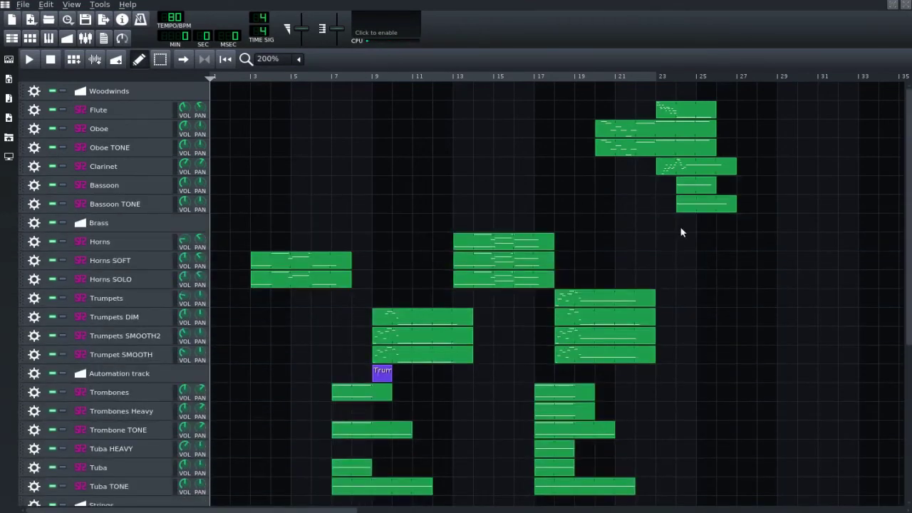
- Examine the song's track arrangement from the woodwinds through the brass and strings to the percussion, then stop playback
scroll(758, 293, "down", 5)
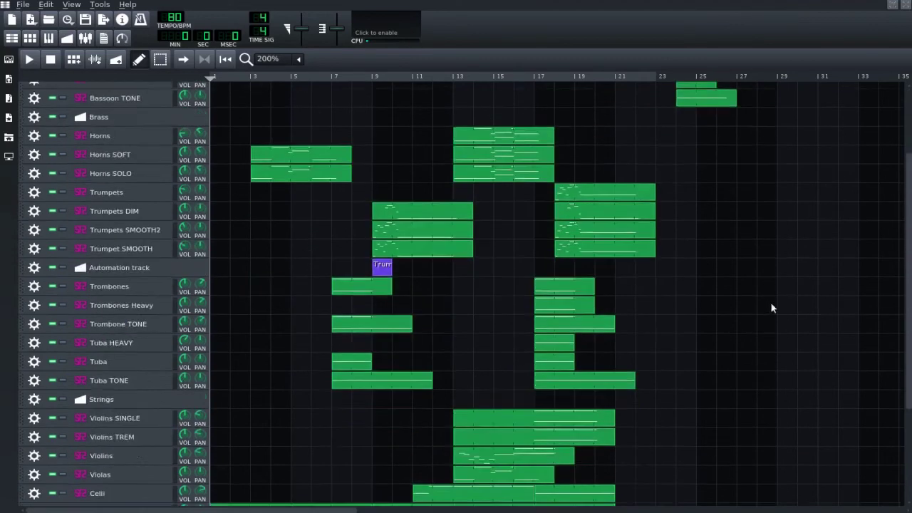
scroll(772, 321, "up", 5)
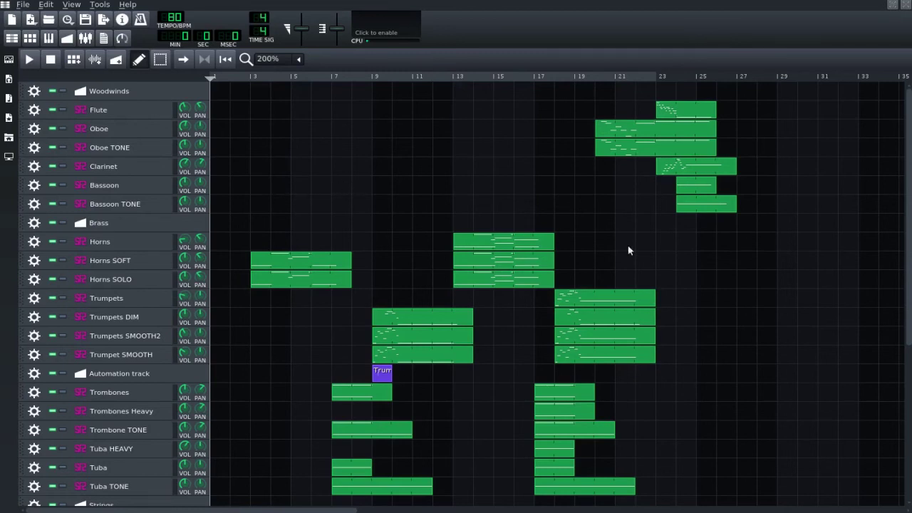
scroll(630, 250, "down", 1)
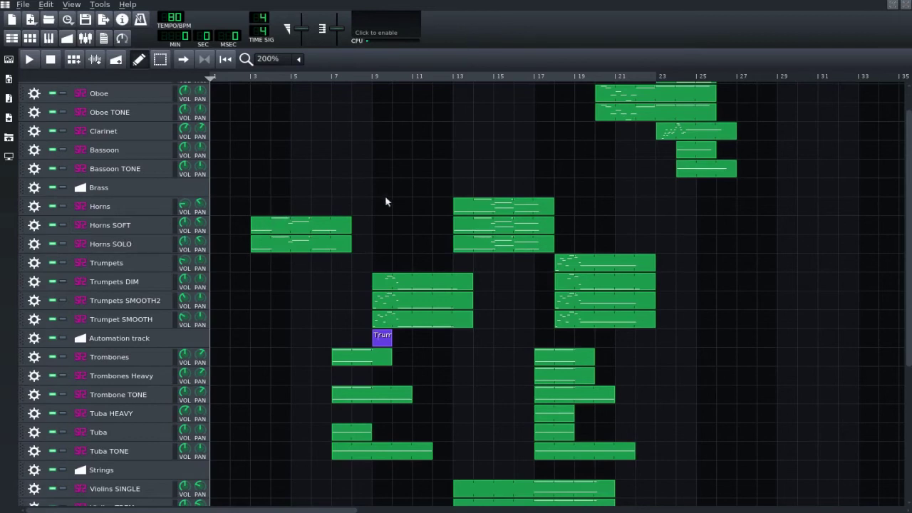
scroll(466, 181, "down", 4)
scroll(470, 206, "down", 2)
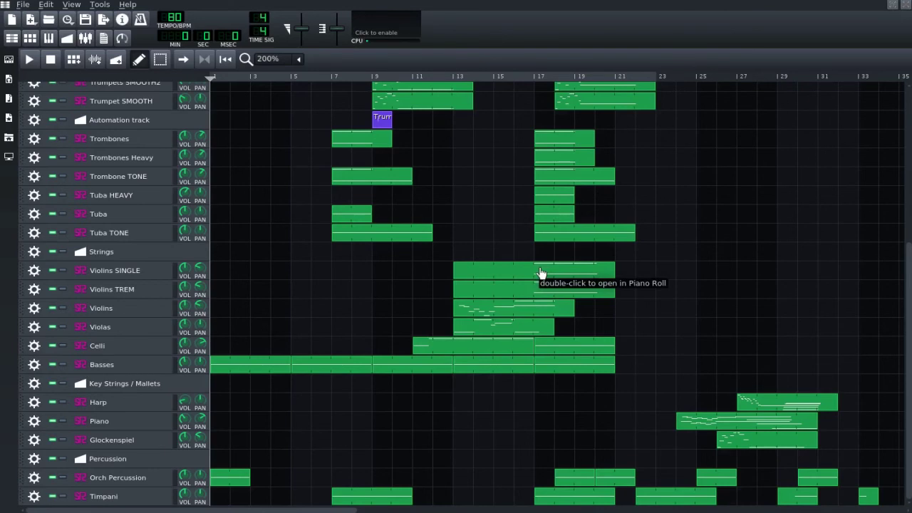
scroll(721, 289, "up", 5)
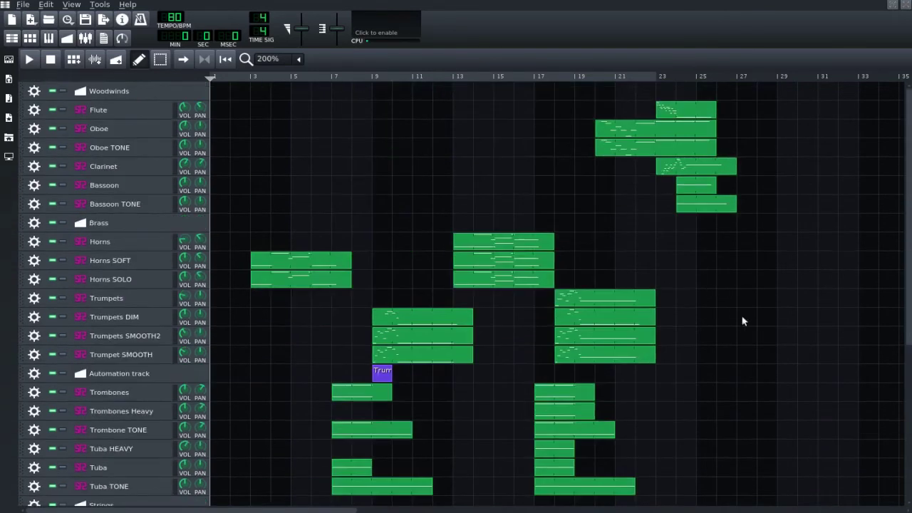
scroll(703, 308, "down", 5)
scroll(702, 307, "up", 5)
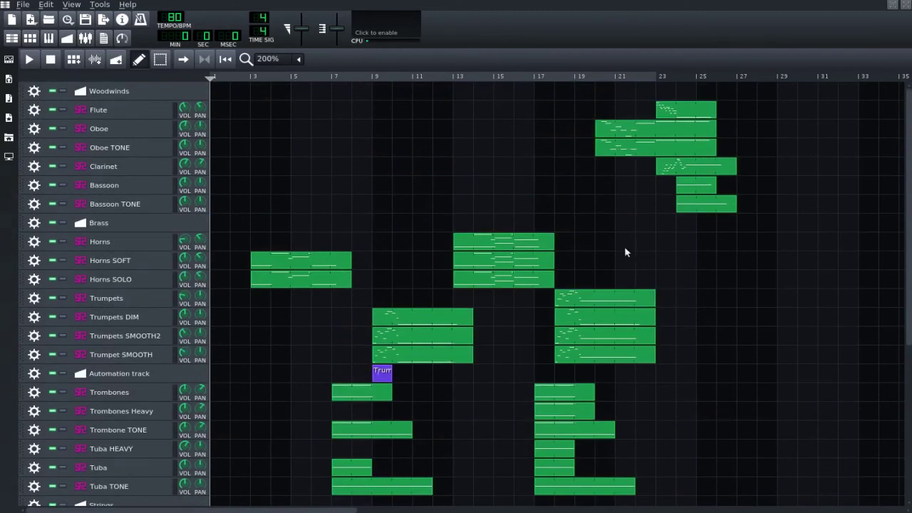
left_click(51, 60)
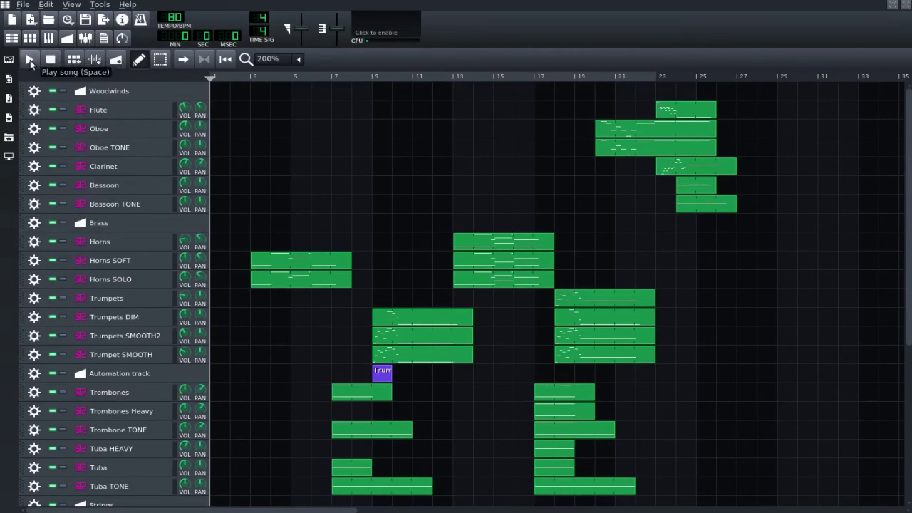
- Play the song from the start and follow its tracks alongside the channel levels in the FX-Mixer
left_click(30, 61)
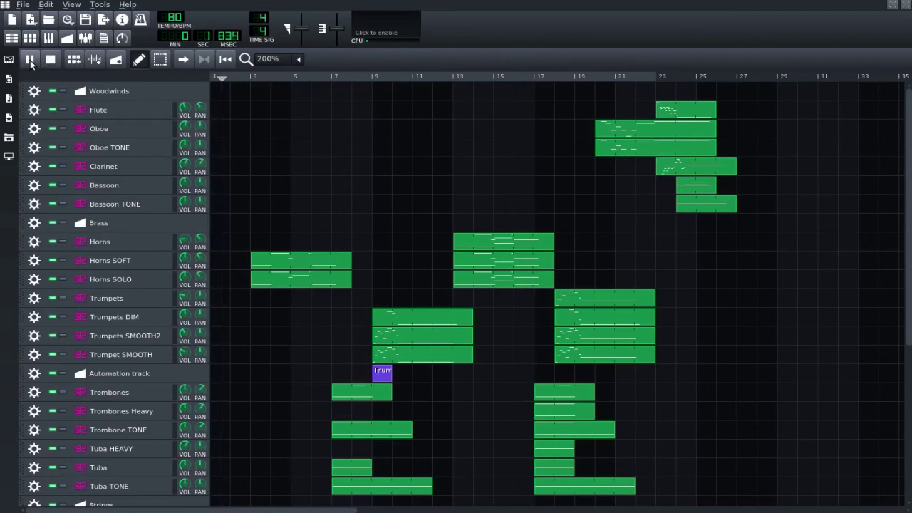
left_click(85, 39)
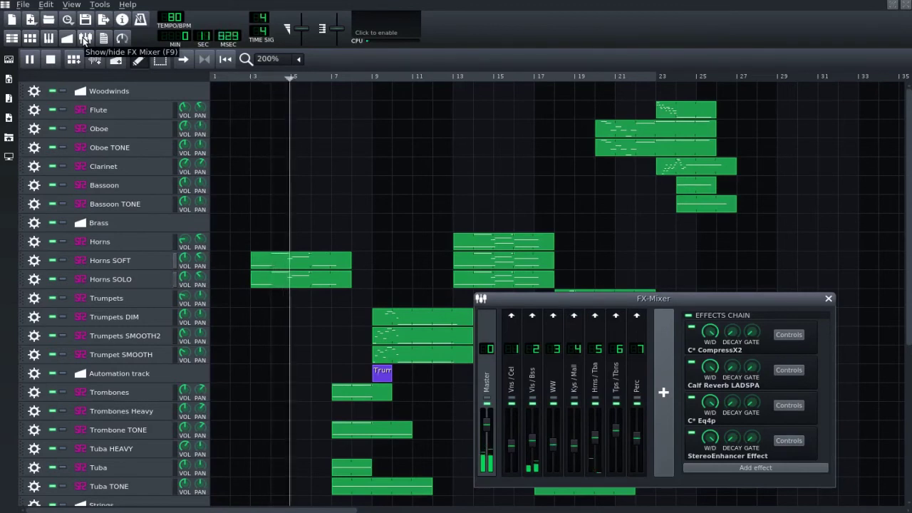
scroll(872, 226, "down", 5)
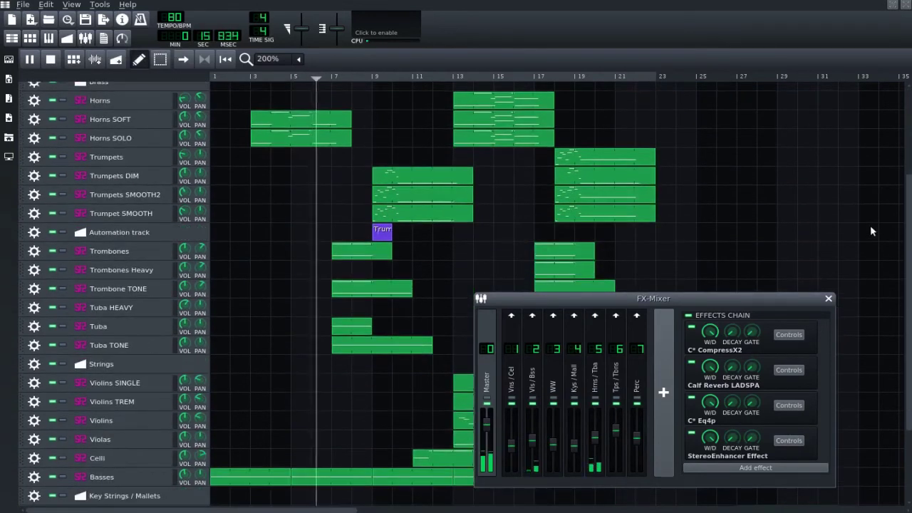
scroll(870, 225, "down", 4)
scroll(869, 228, "down", 1)
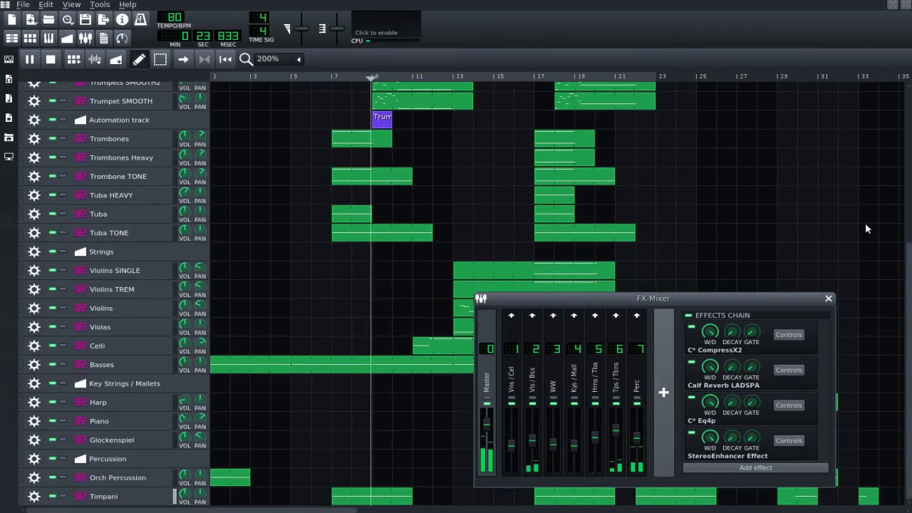
scroll(865, 225, "up", 1)
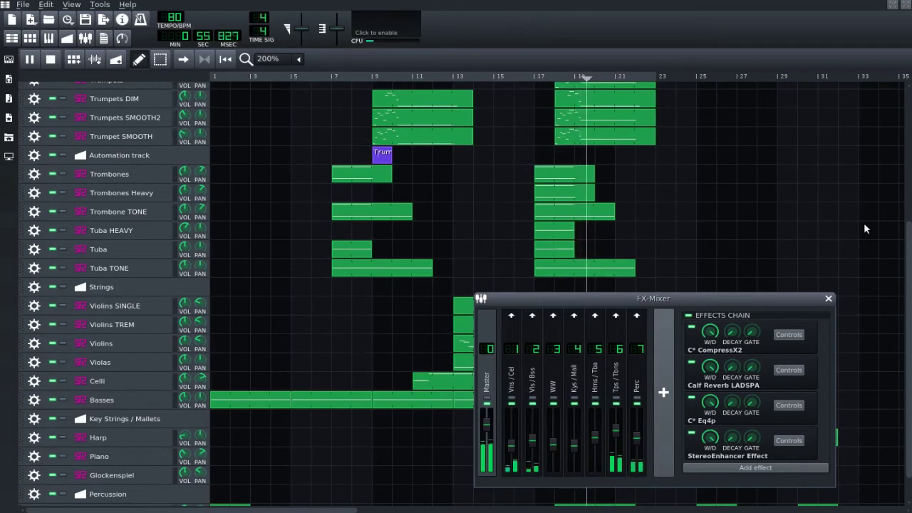
scroll(864, 229, "up", 2)
scroll(864, 229, "up", 5)
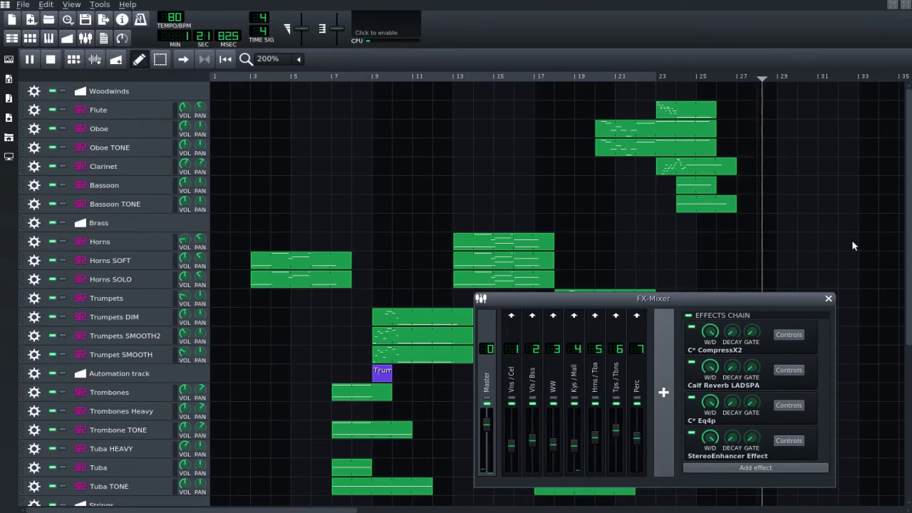
scroll(849, 282, "down", 2)
scroll(848, 276, "down", 5)
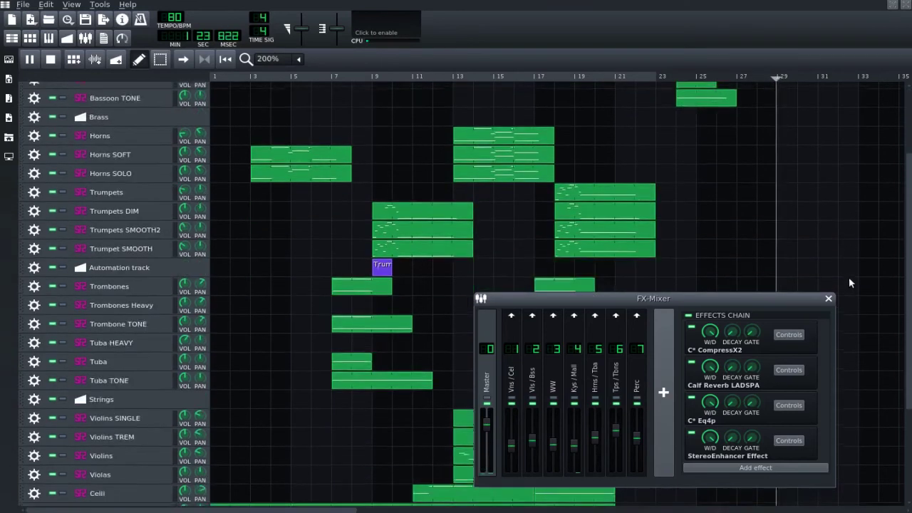
- Reposition the FX-Mixer over the middle of the arrangement to view the keys and percussion tracks, then stop playback and close the mixer
left_click_drag(765, 296, 552, 188)
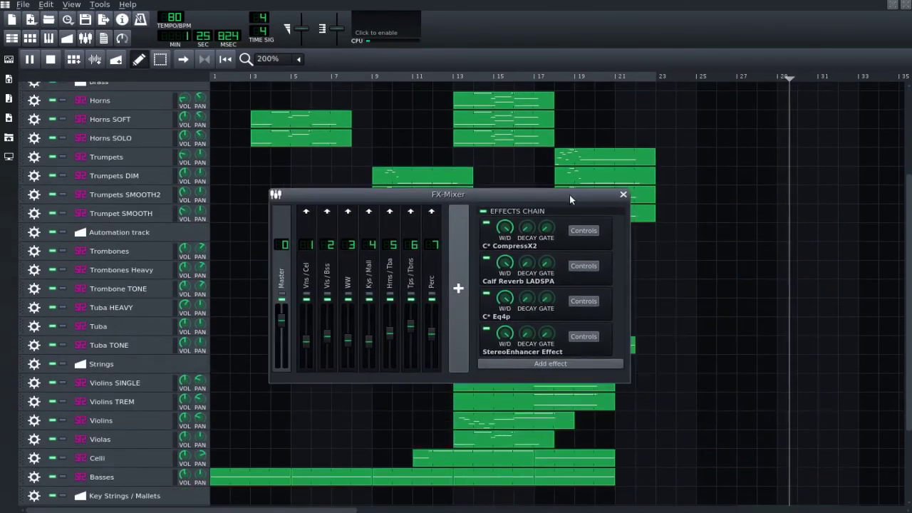
scroll(711, 221, "down", 5)
scroll(710, 223, "down", 1)
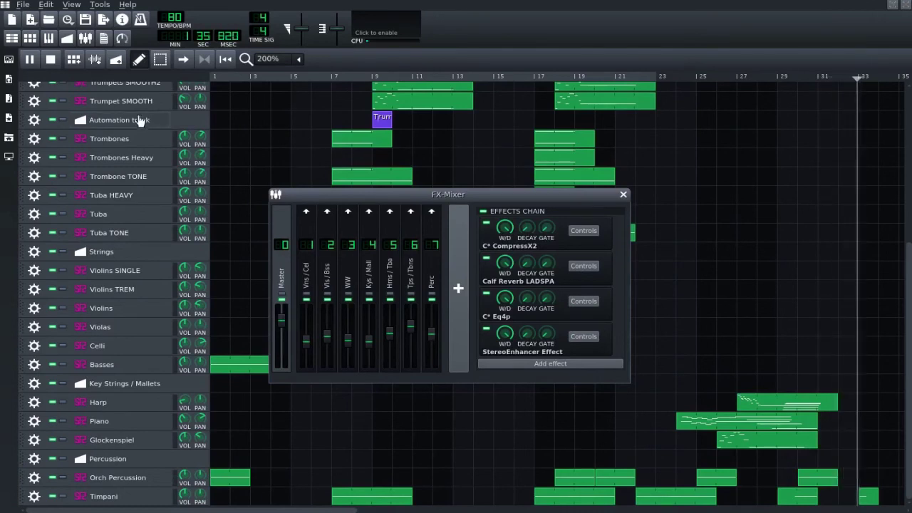
left_click(52, 61)
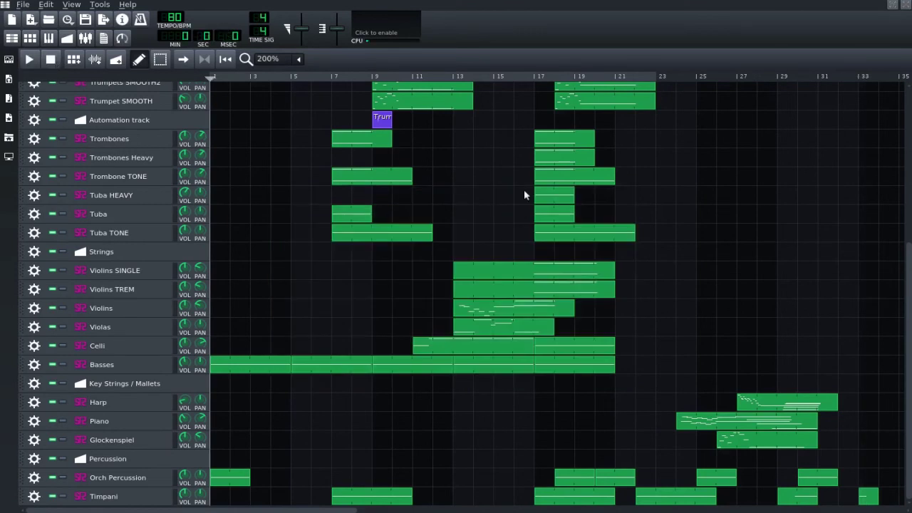
- Examine how the clips are spread over the timeline from the woodwinds through brass and strings to the percussion
left_click_drag(903, 316, 910, 153)
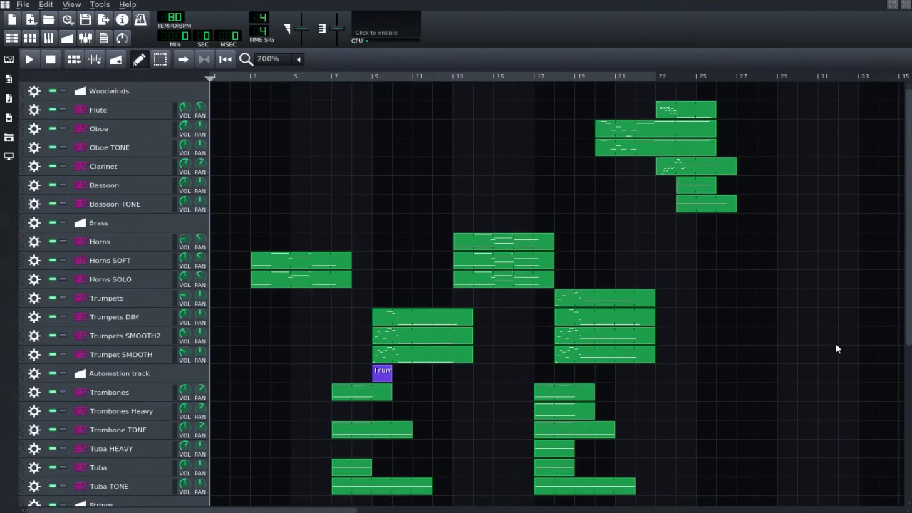
scroll(786, 285, "down", 2)
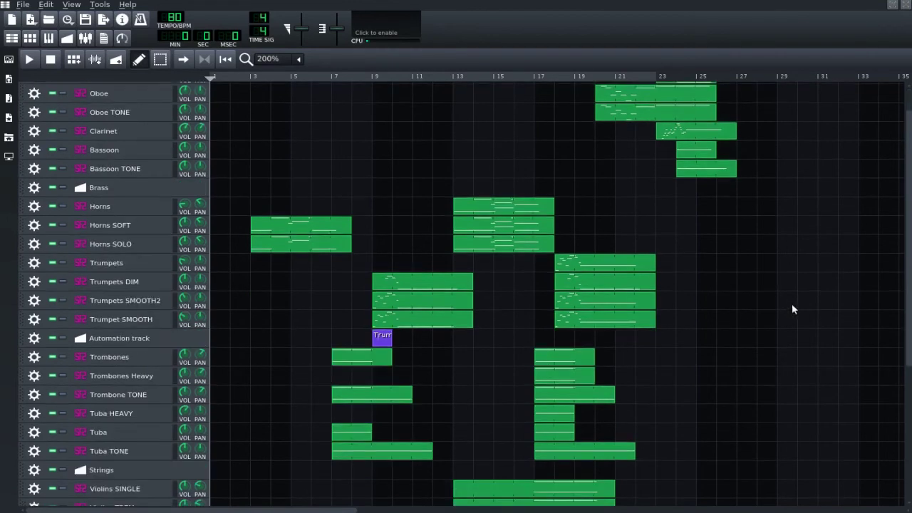
scroll(789, 305, "up", 2)
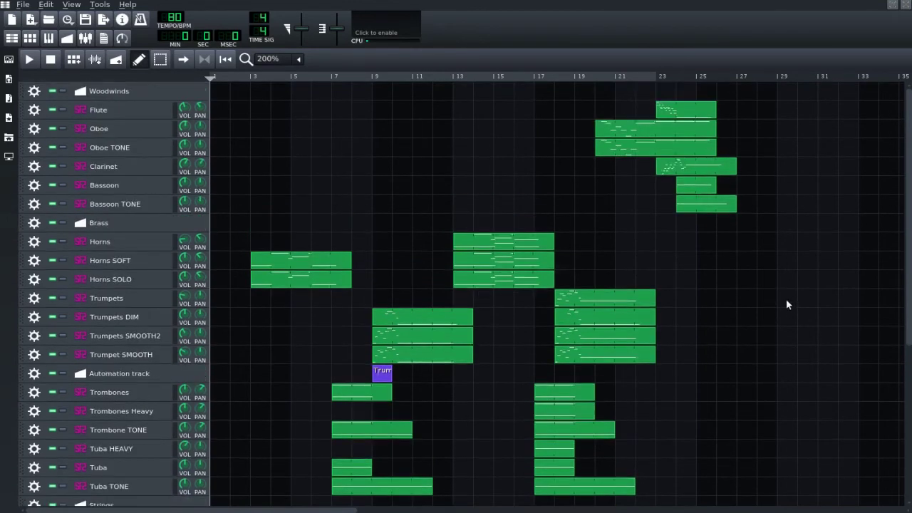
scroll(787, 305, "down", 4)
scroll(787, 307, "down", 3)
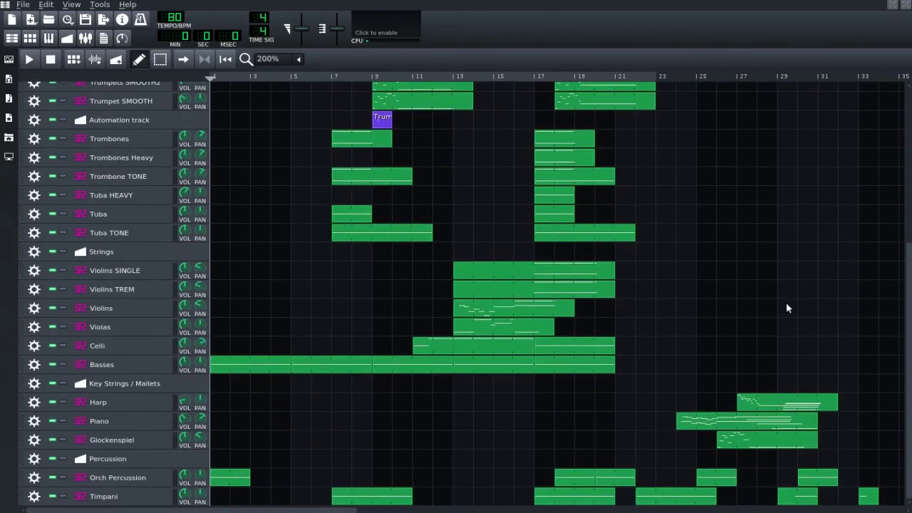
scroll(786, 302, "up", 7)
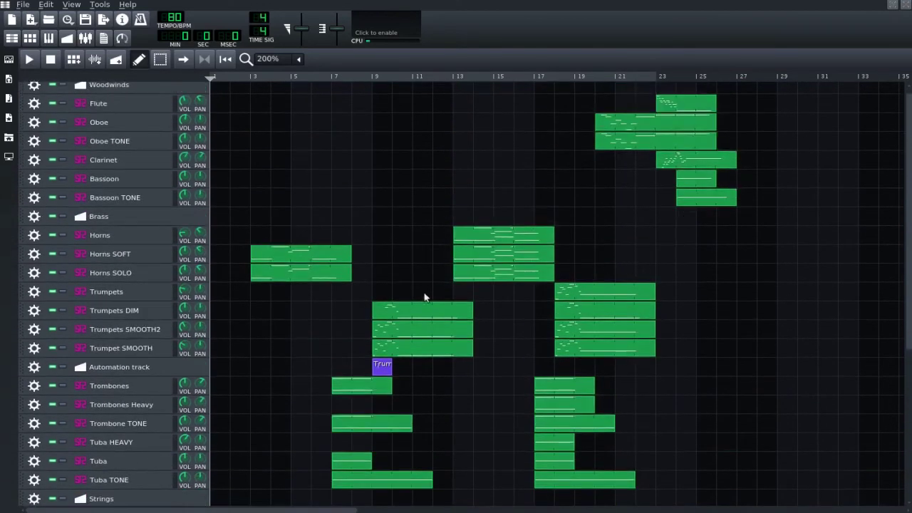
scroll(294, 315, "down", 5)
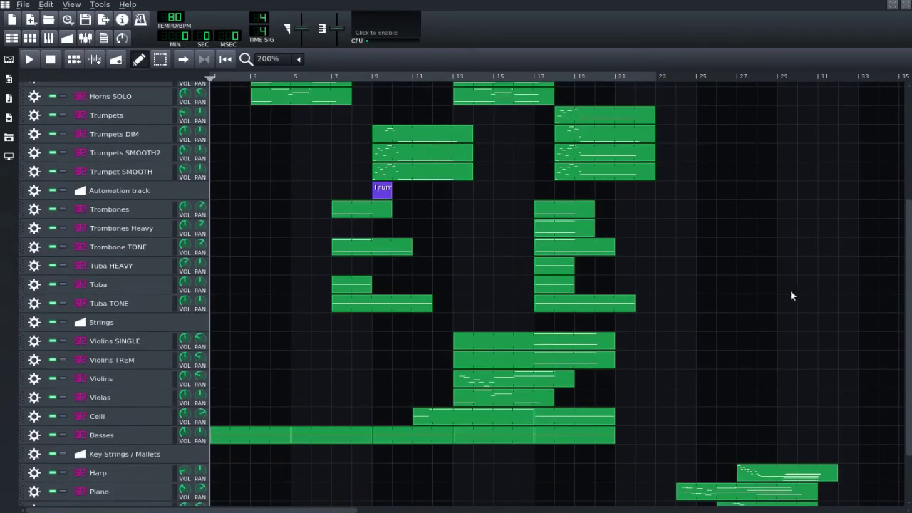
scroll(790, 295, "up", 2)
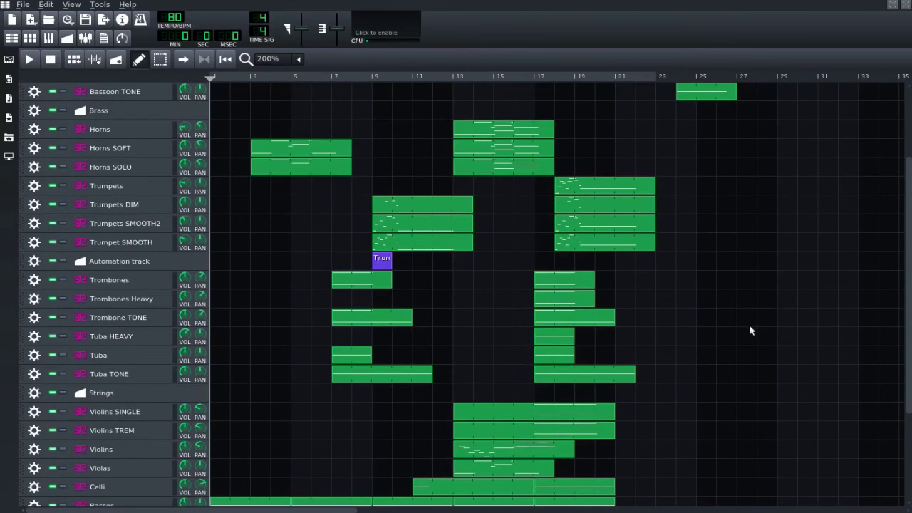
scroll(750, 332, "down", 1)
scroll(744, 331, "up", 3)
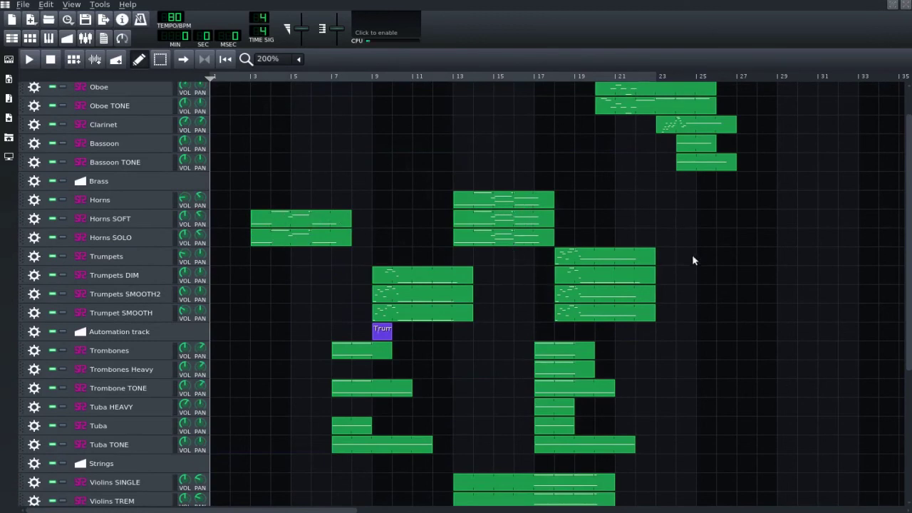
scroll(702, 271, "up", 1)
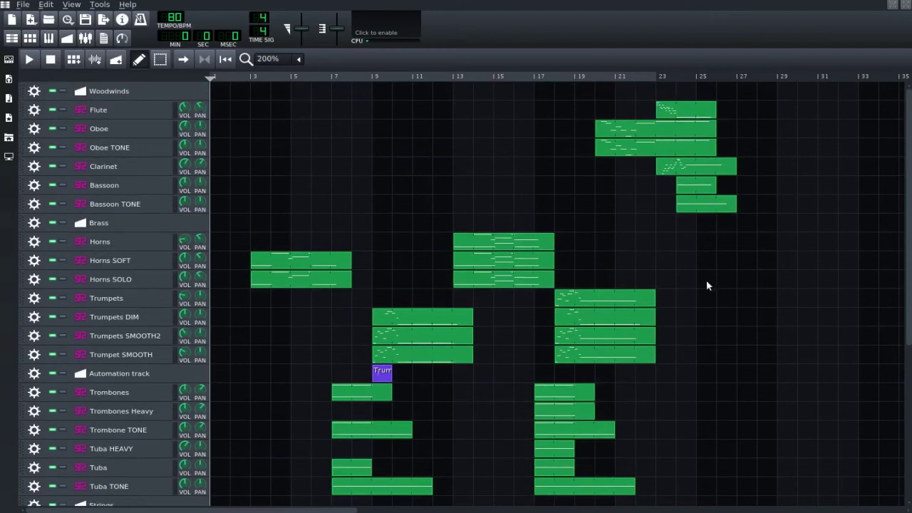
- Compare the placement of the violin and viola clips with the horn, trumpet and woodwind clips
scroll(707, 285, "down", 4)
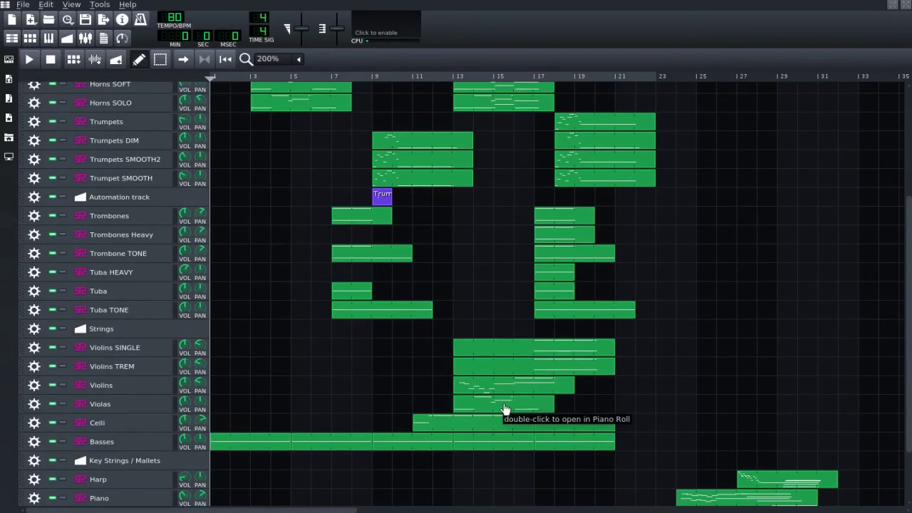
scroll(706, 371, "up", 4)
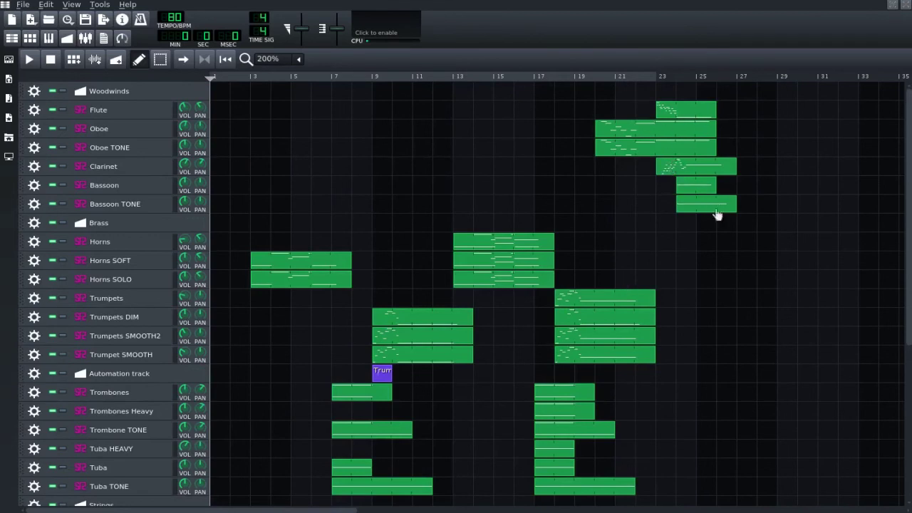
scroll(734, 300, "down", 5)
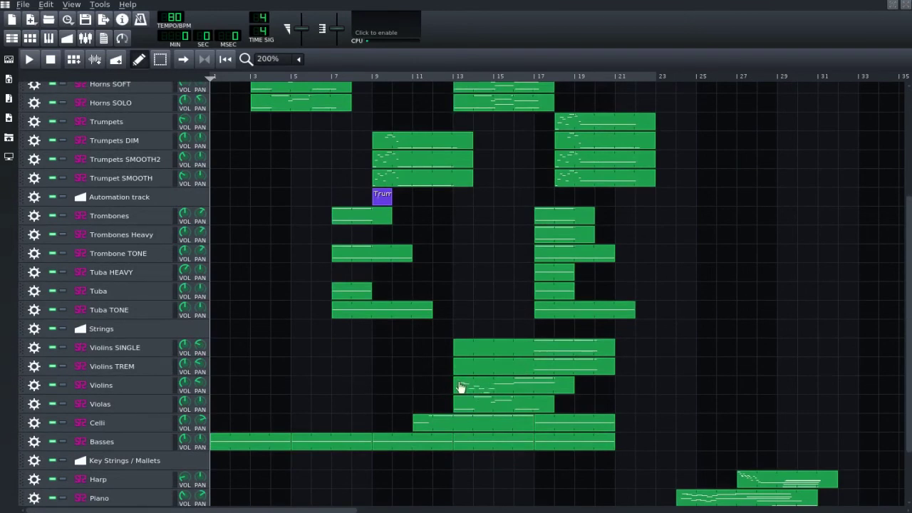
scroll(468, 311, "up", 2)
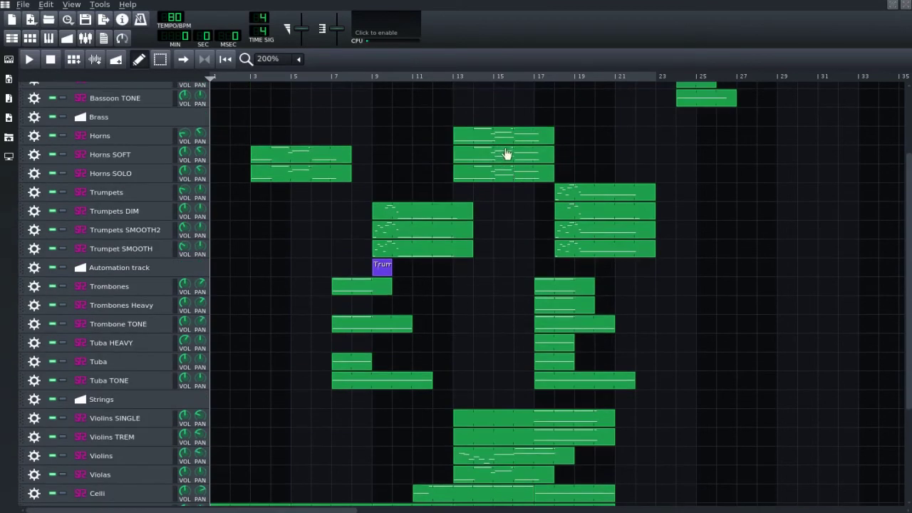
scroll(715, 189, "up", 3)
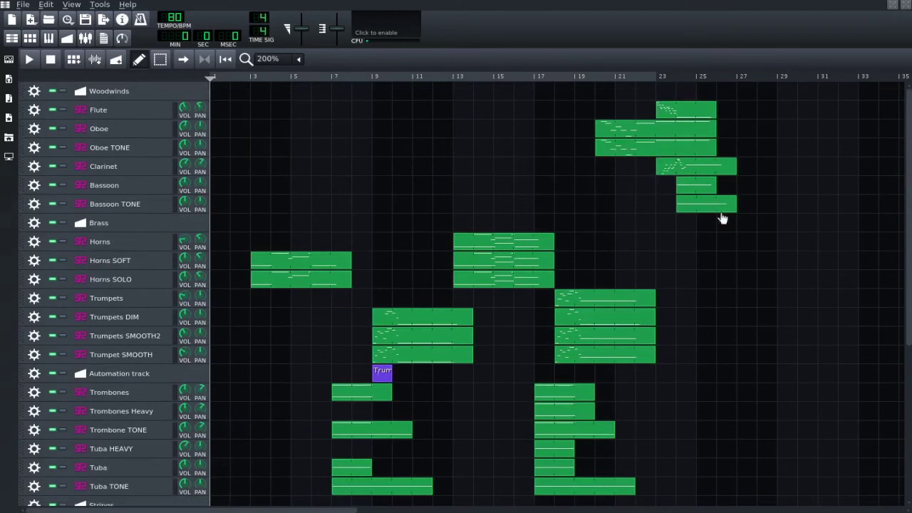
scroll(698, 307, "down", 3)
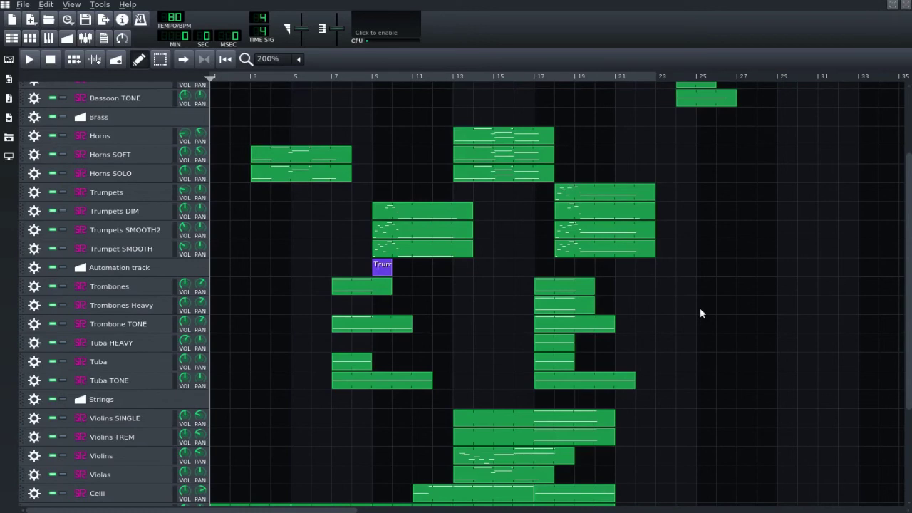
scroll(695, 321, "up", 3)
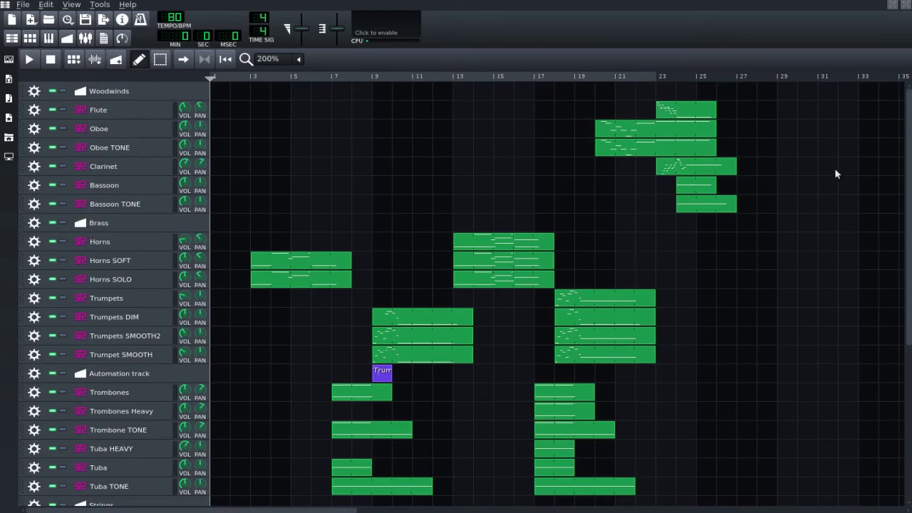
scroll(802, 262, "down", 3)
scroll(802, 262, "down", 7)
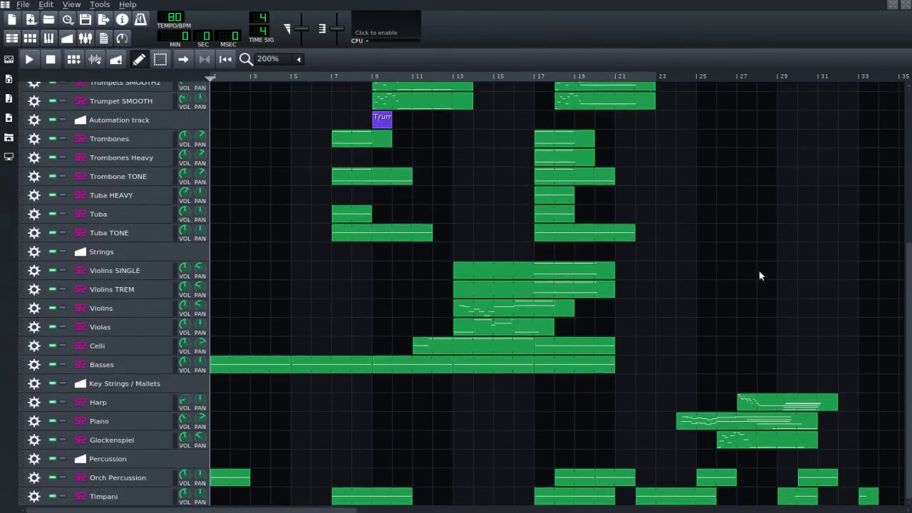
scroll(752, 267, "up", 8)
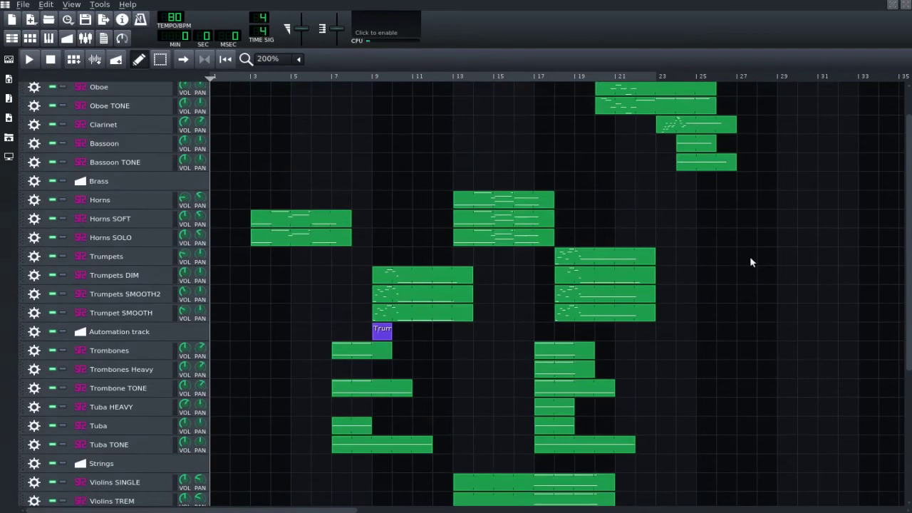
scroll(751, 260, "down", 7)
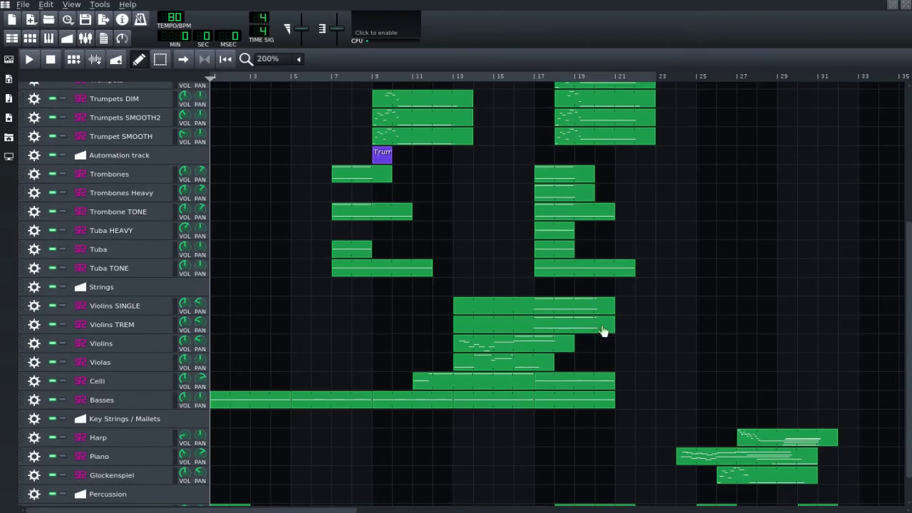
scroll(603, 332, "up", 3)
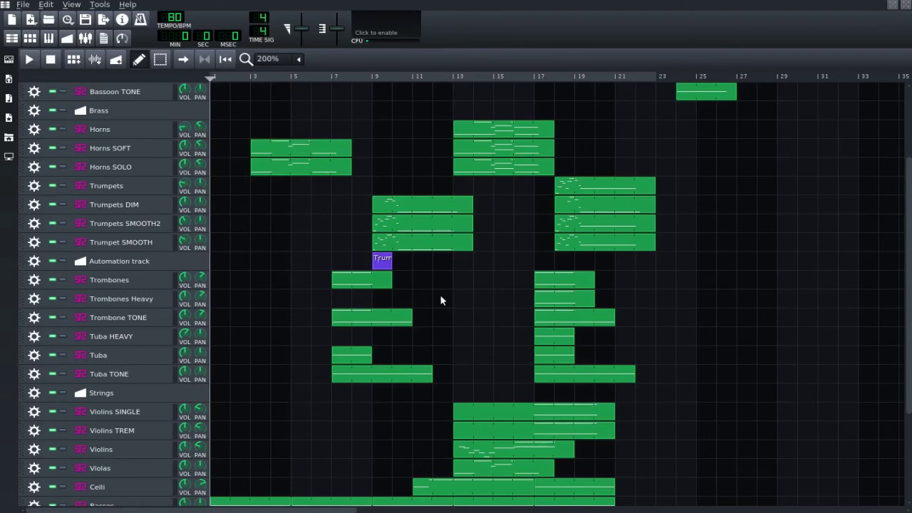
scroll(441, 301, "up", 3)
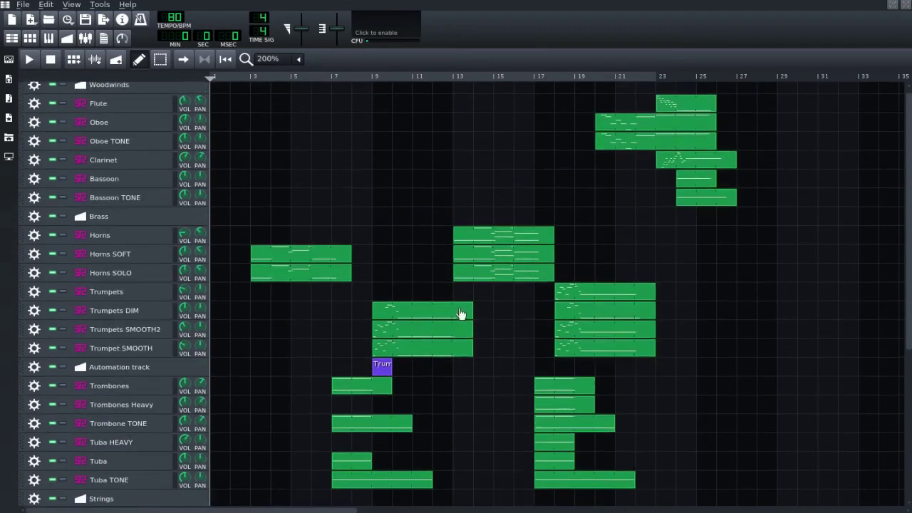
- Open the Oboe track's SoundFont player, audition several notes of the Oboe Solo patch, then close it
left_click(123, 124)
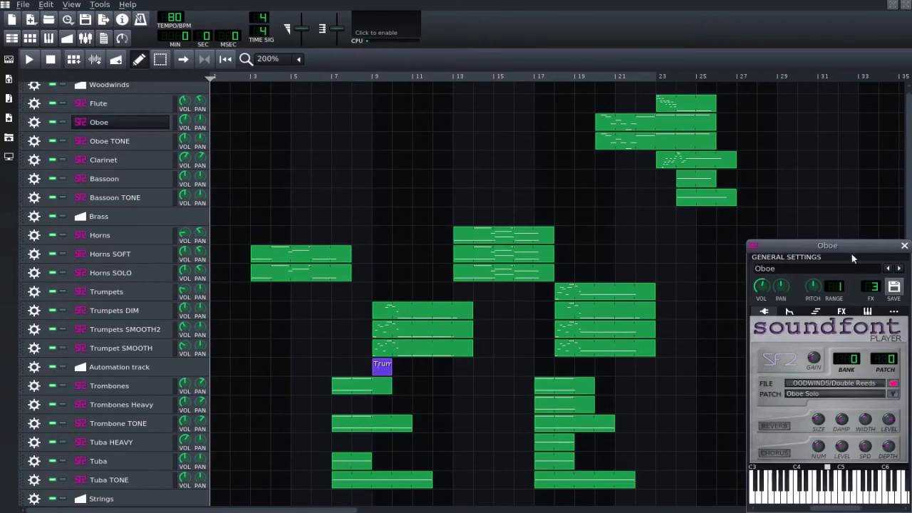
left_click_drag(843, 243, 694, 176)
mouse_move(710, 406)
left_mouse_down()
mouse_move(703, 428)
mouse_move(740, 429)
mouse_move(695, 431)
mouse_move(720, 431)
mouse_move(723, 440)
mouse_move(711, 440)
left_mouse_up()
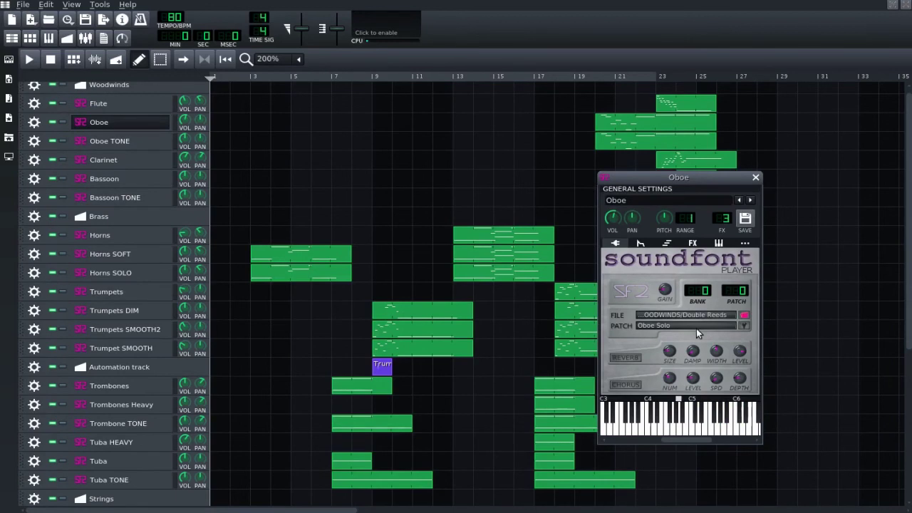
left_click(712, 432)
left_click(699, 430)
left_click(706, 433)
left_click(756, 178)
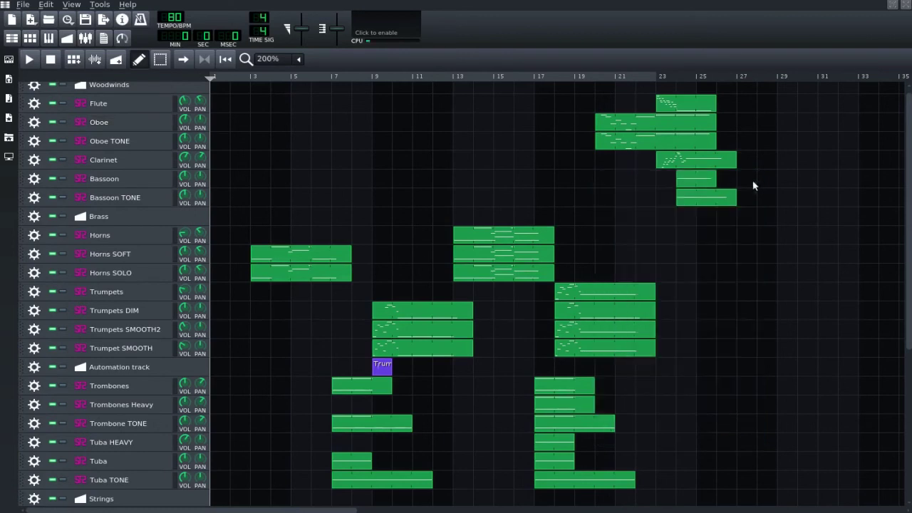
- Open the Oboe TONE track's SoundFont player, review its patch list without changing the Oboe patch, and audition several notes
left_click(109, 145)
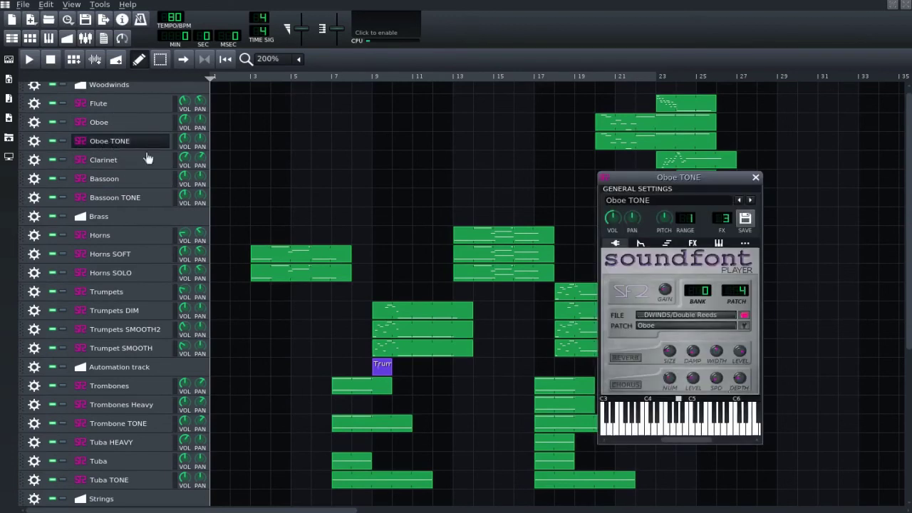
left_click(744, 326)
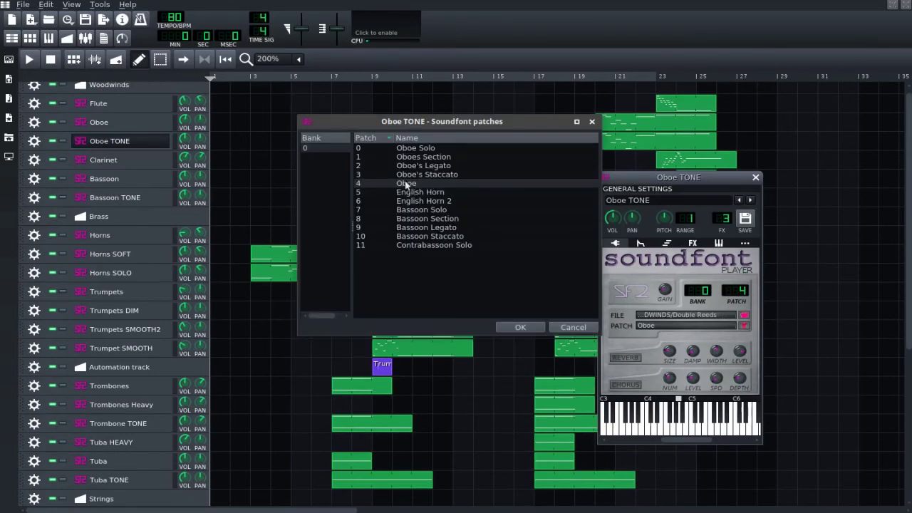
left_click(582, 327)
left_click(718, 430)
left_click_drag(718, 430, 692, 429)
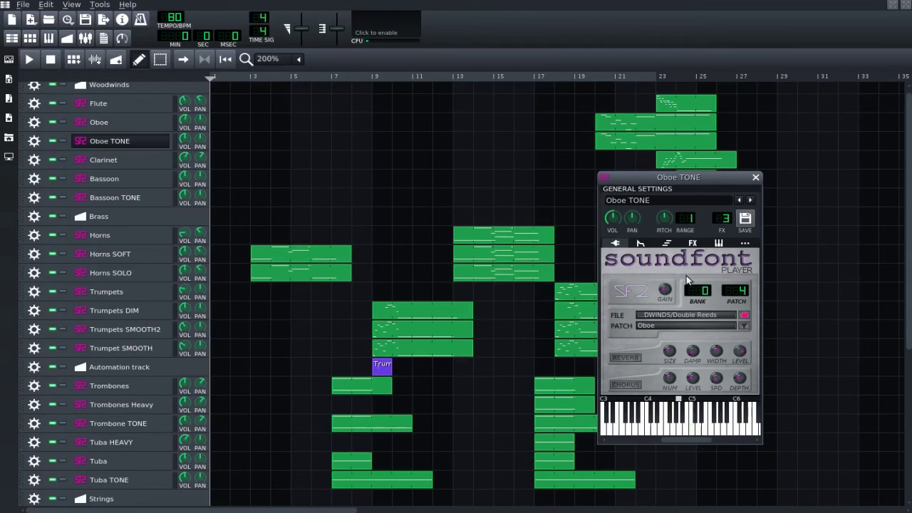
- Inspect the DJ EQ and C* Eq4p controls in Oboe TONE's effects chain, then close the instrument window
left_click(694, 244)
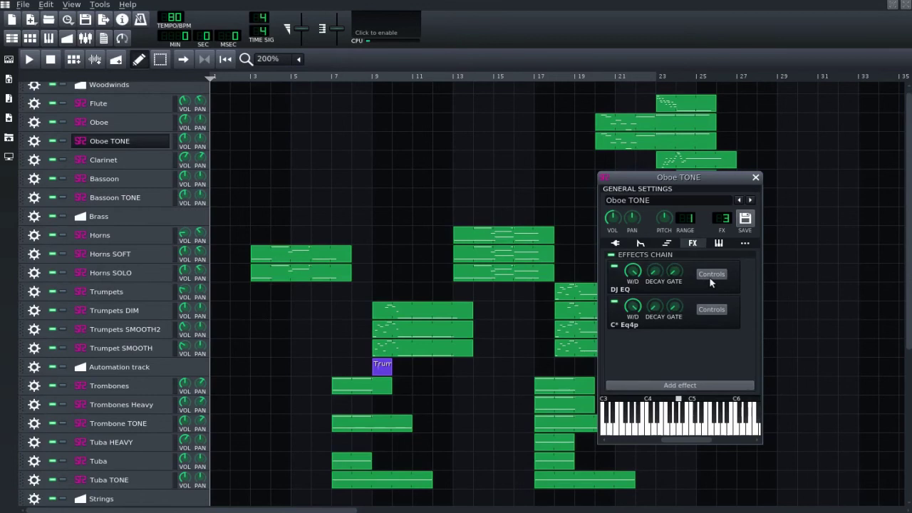
left_click(710, 277)
left_click(712, 274)
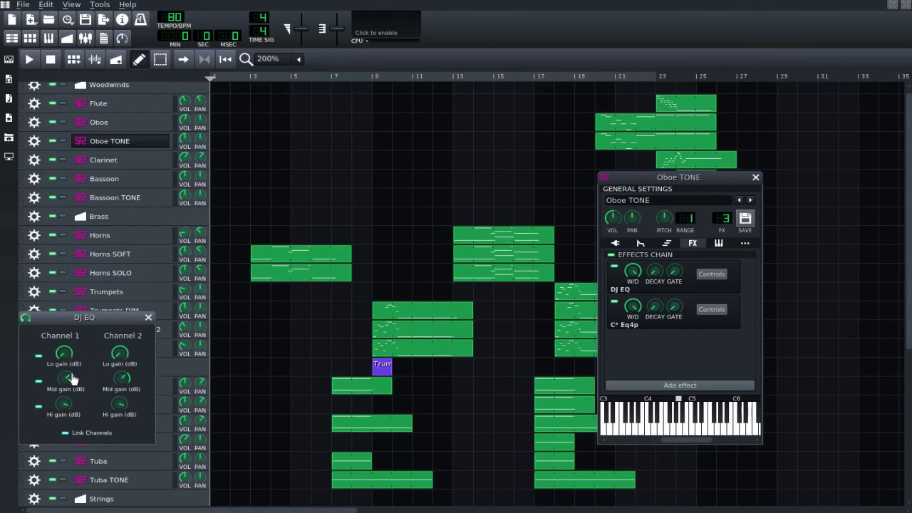
left_click(148, 318)
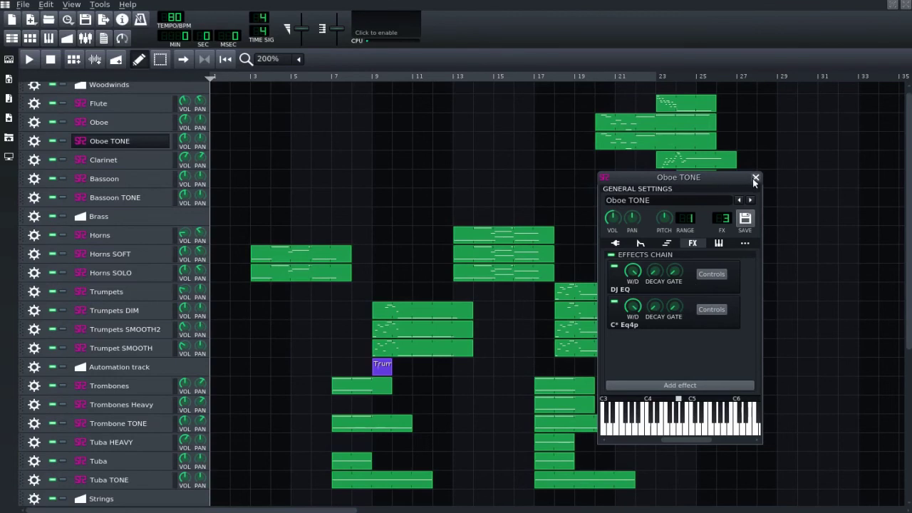
left_click(711, 310)
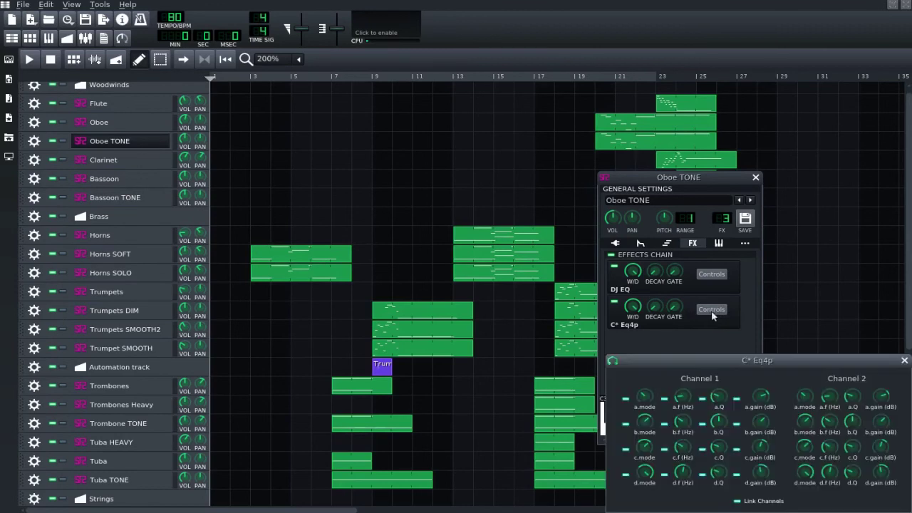
left_click_drag(710, 359, 396, 233)
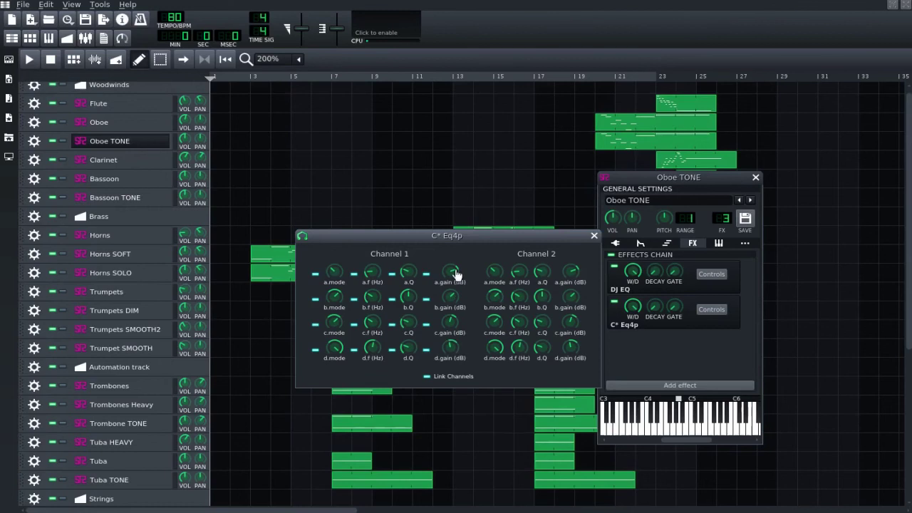
left_click(595, 236)
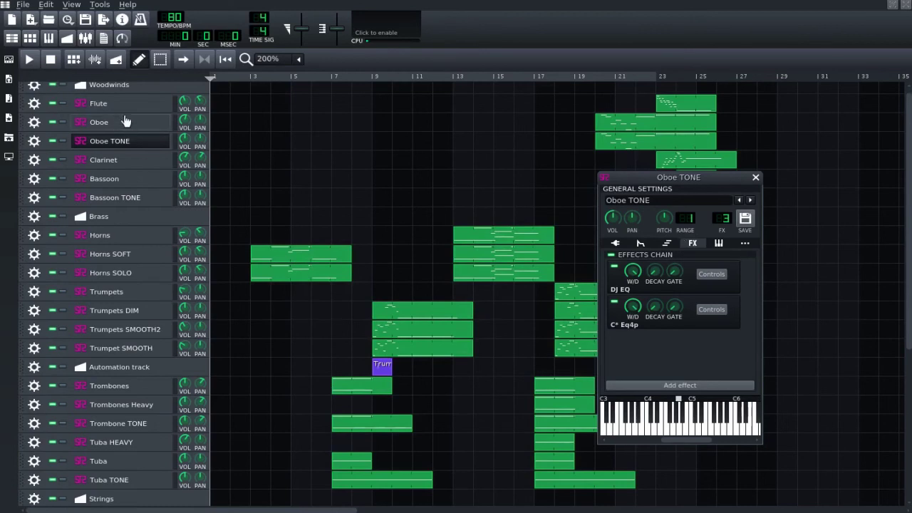
left_click(755, 176)
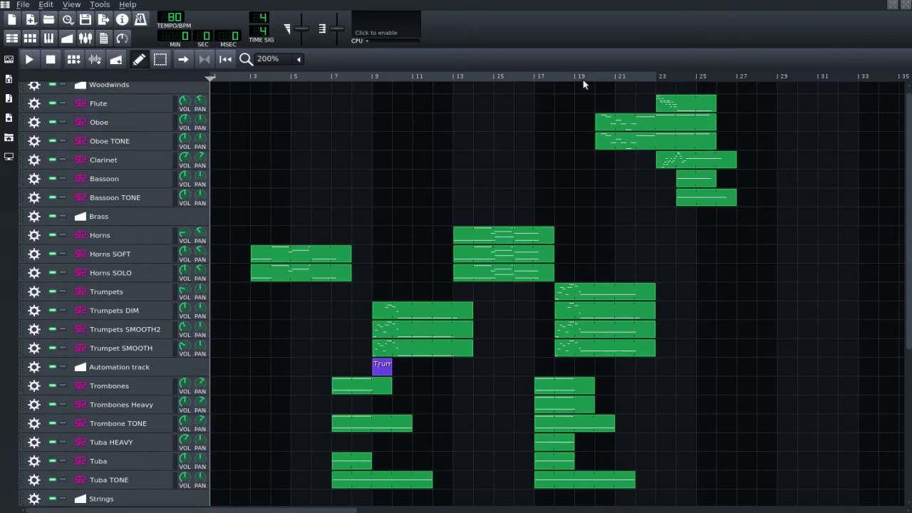
- Solo Oboe together with Oboe TONE, play their clips from just before bar 20, then stop and clear the solo
left_click(64, 122)
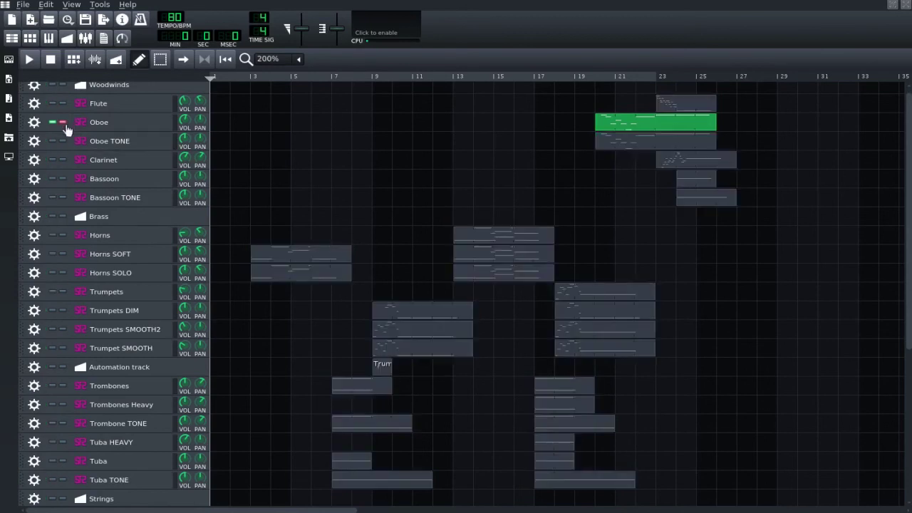
left_click(53, 141)
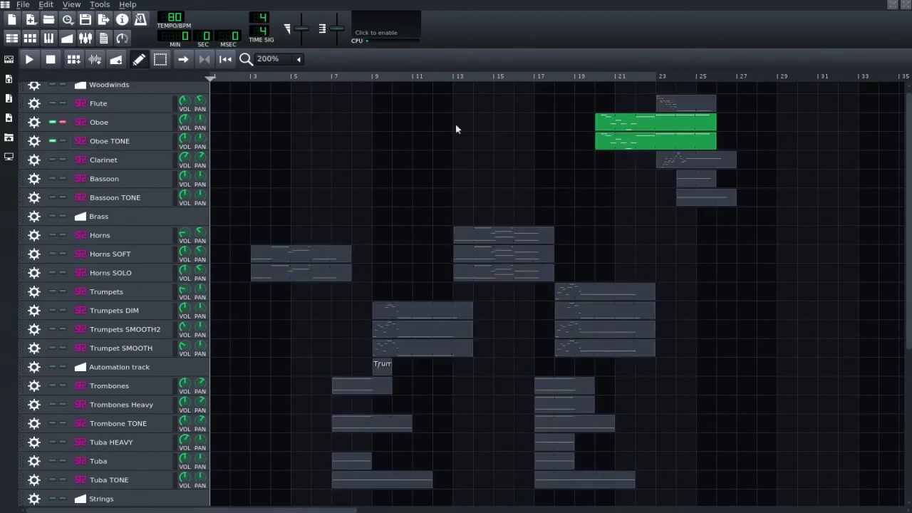
left_click(587, 76)
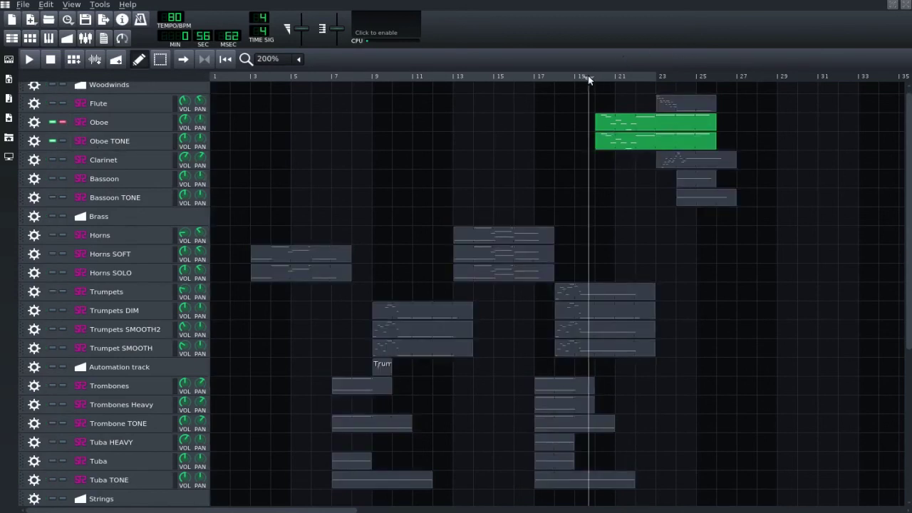
left_click(30, 57)
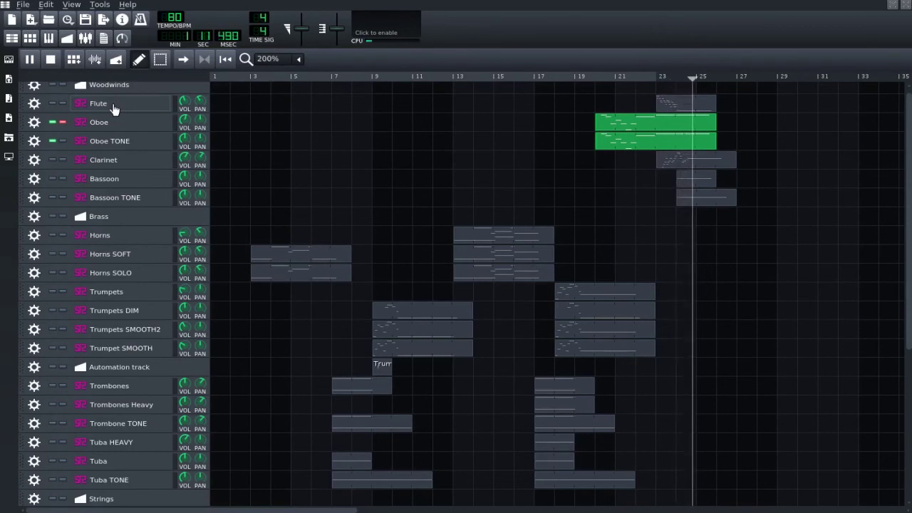
left_click(51, 60)
left_click(63, 122)
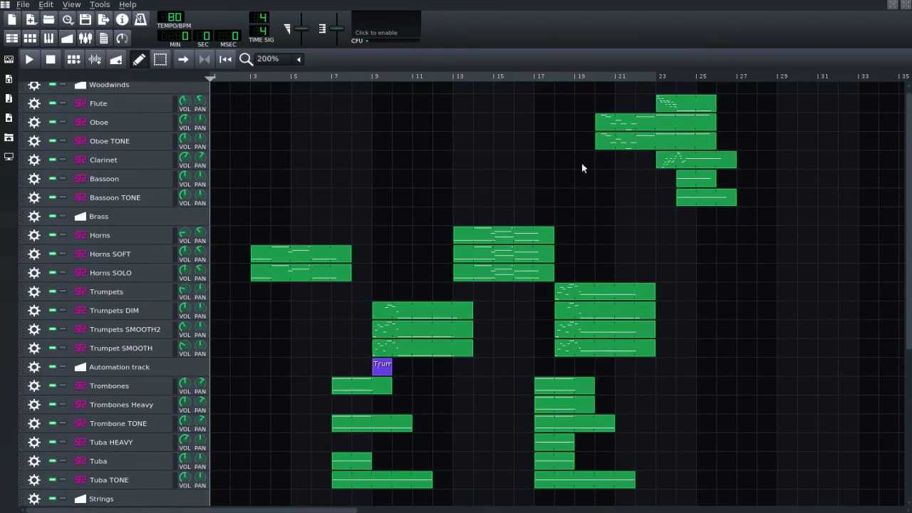
- View the first Trombones clip in a maximized Piano-Roll, check the quantization choices while keeping 1/64, and restore the editor's size
scroll(607, 213, "down", 3)
scroll(607, 221, "down", 4)
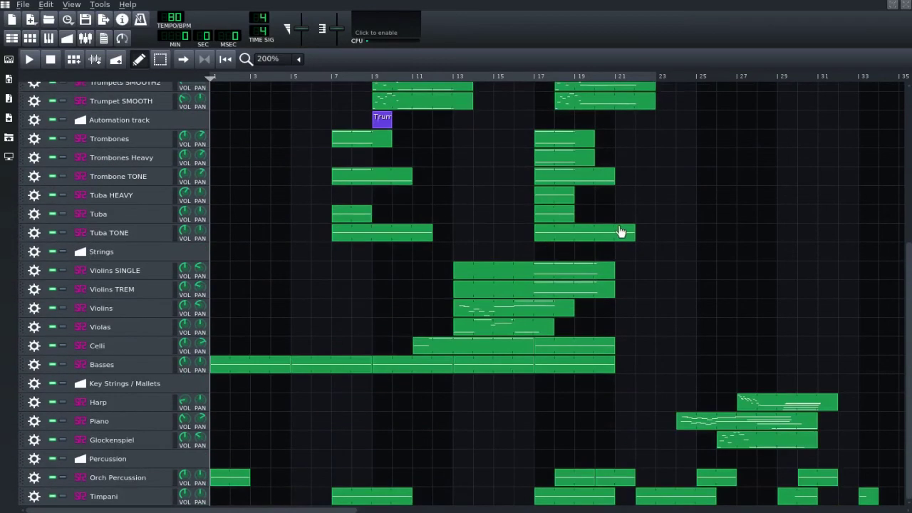
scroll(117, 186, "up", 1)
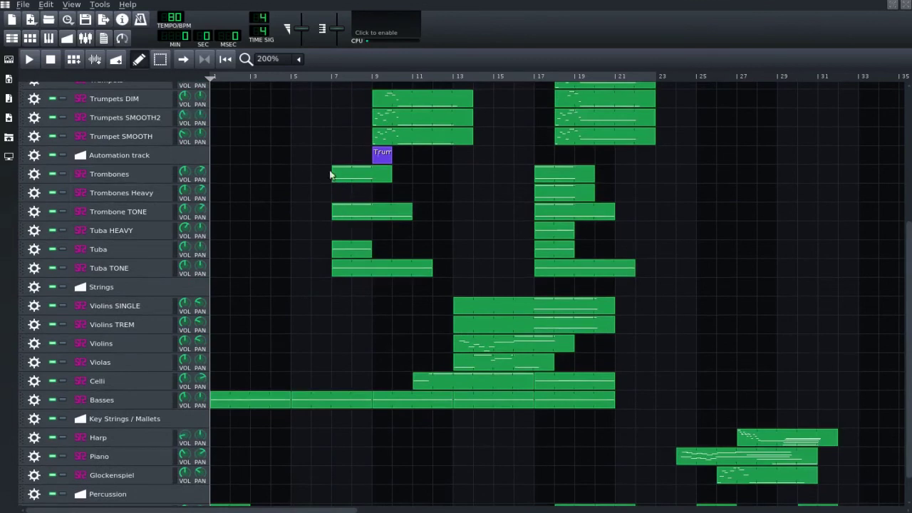
double_click(351, 177)
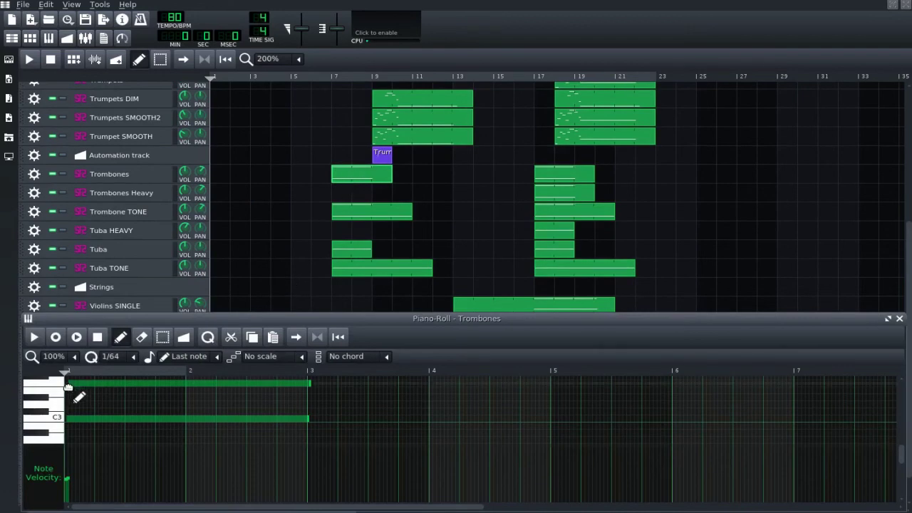
left_click(888, 318)
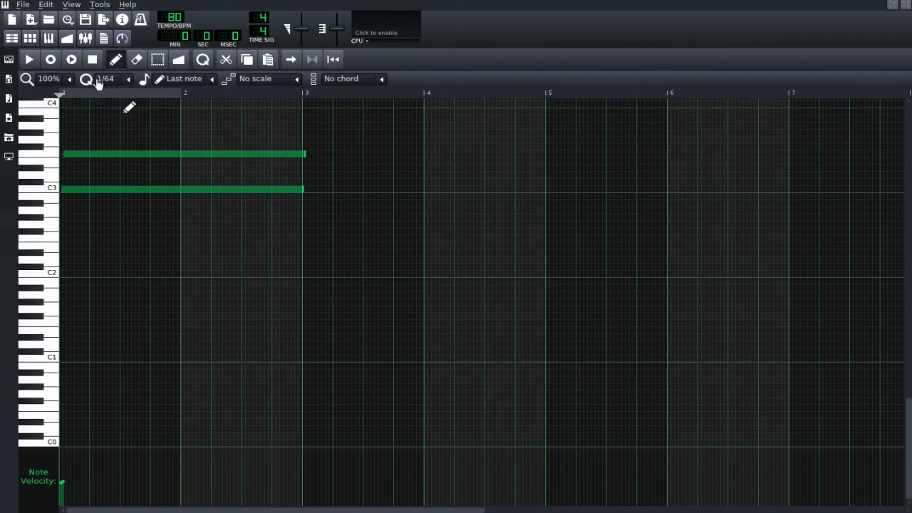
left_click(127, 81)
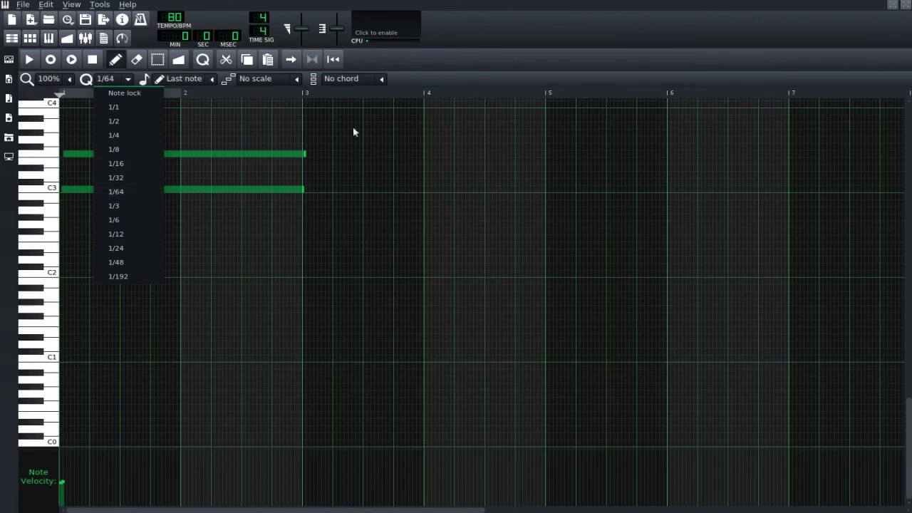
left_click(437, 78)
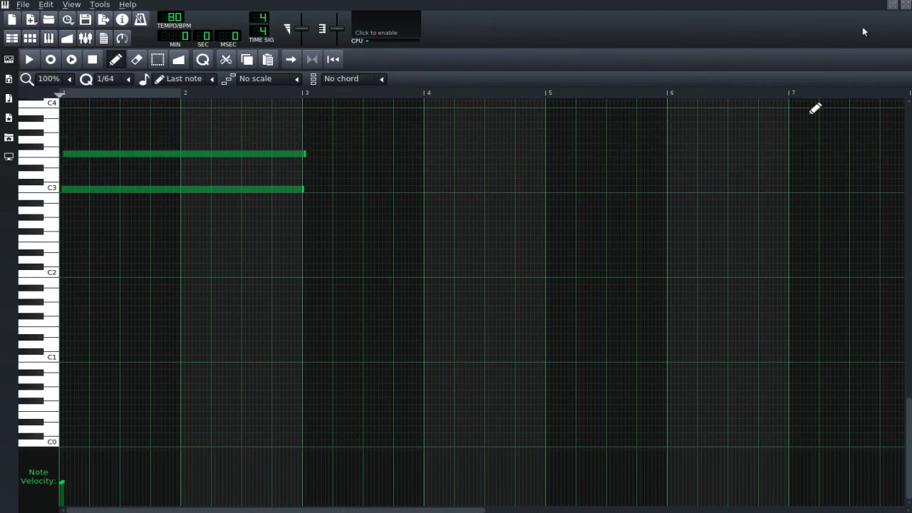
left_click(892, 5)
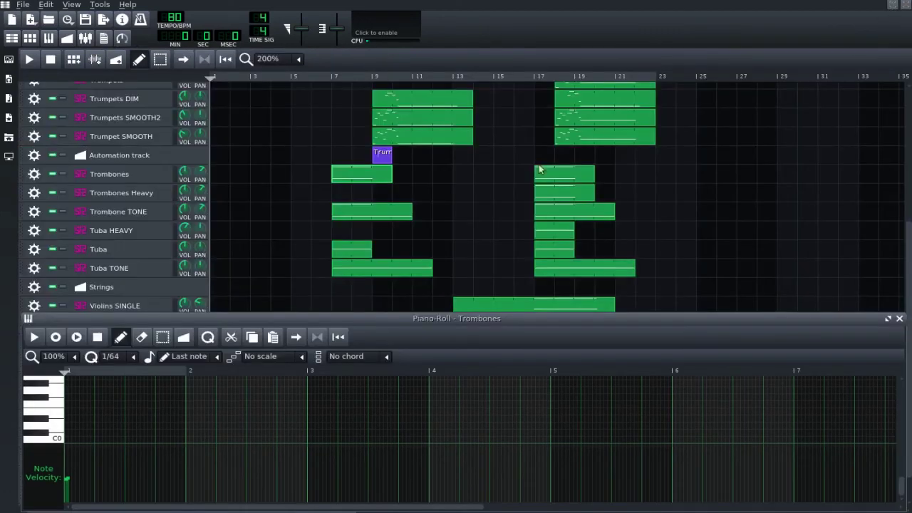
- View the notes of the first Tuba clip in the Piano-Roll, then close the editor
double_click(356, 251)
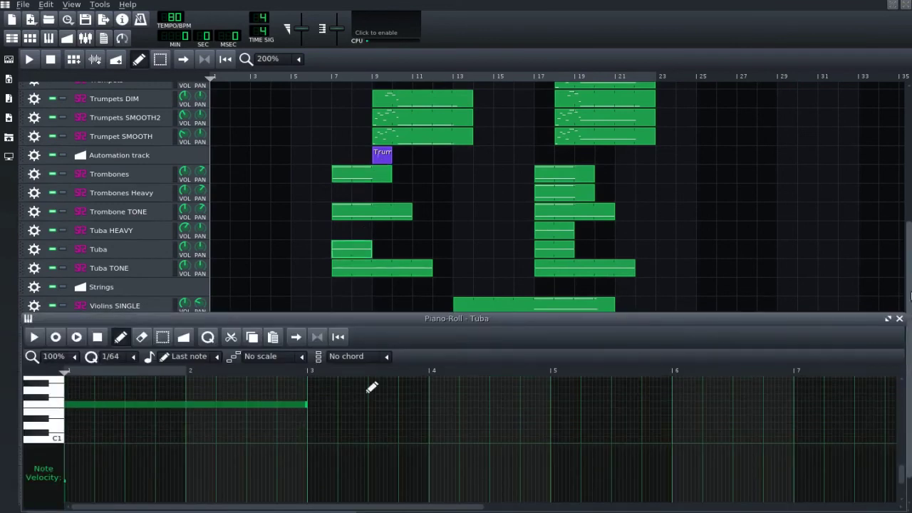
left_click(900, 319)
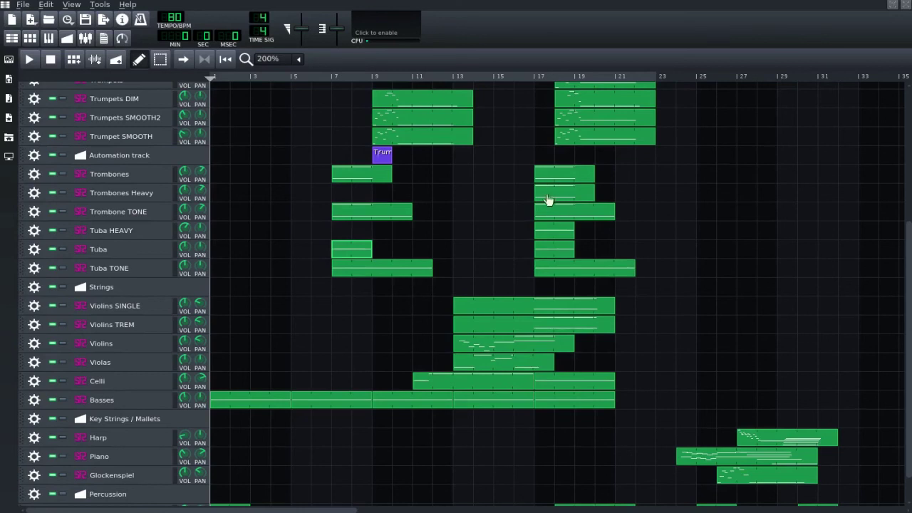
- Check the Horns SOLO instrument's SoundFont patch and effects chain, followed by the Horns SOFT patch, closing both instrument windows
scroll(502, 207, "up", 5)
scroll(501, 232, "up", 1)
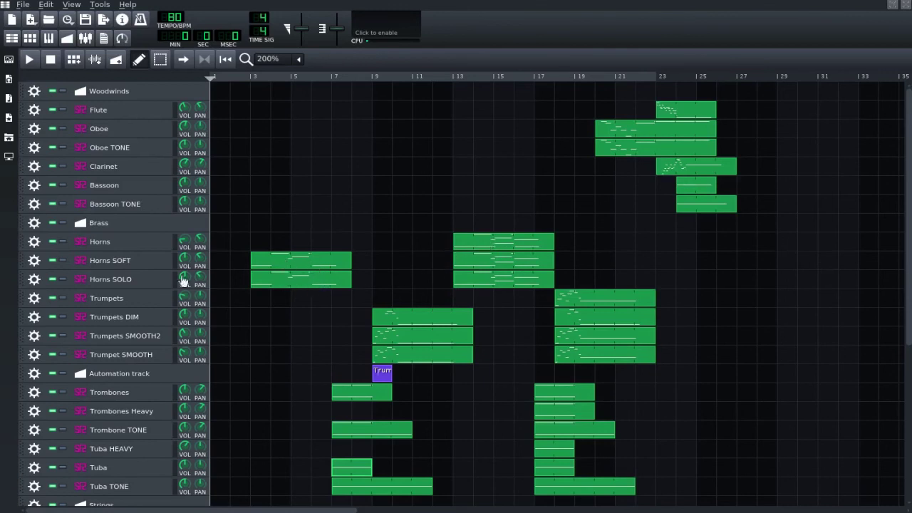
left_click(143, 283)
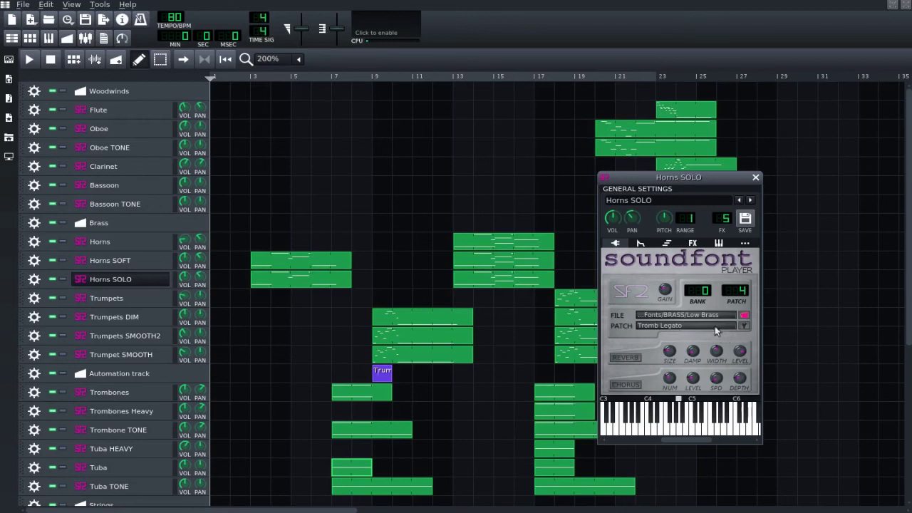
left_click(692, 244)
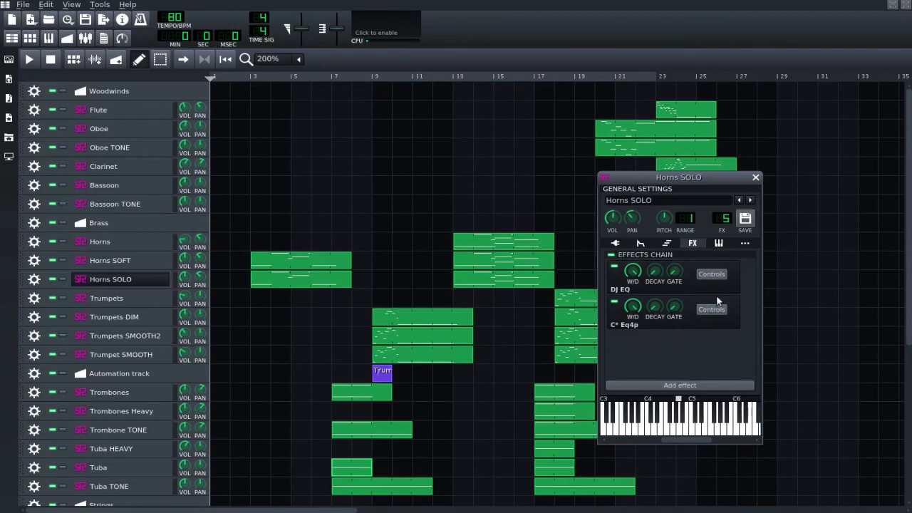
left_click(755, 178)
left_click(141, 268)
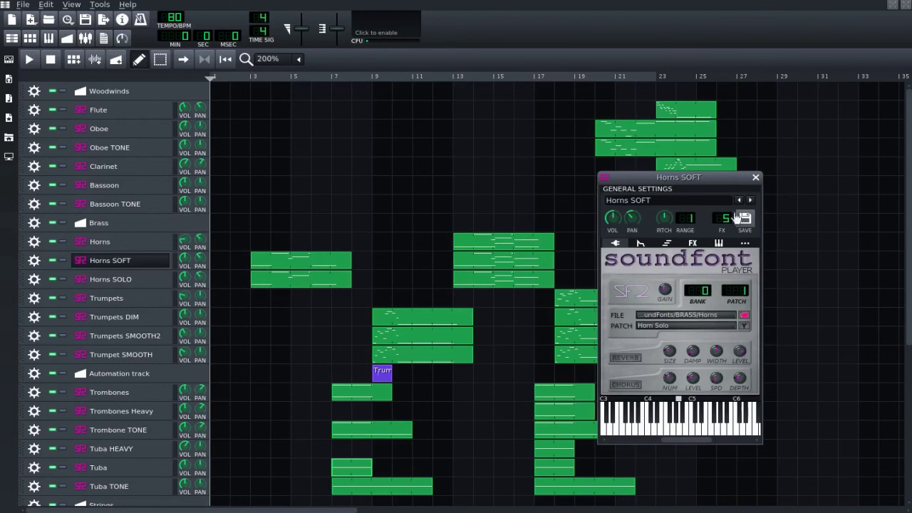
left_click(756, 177)
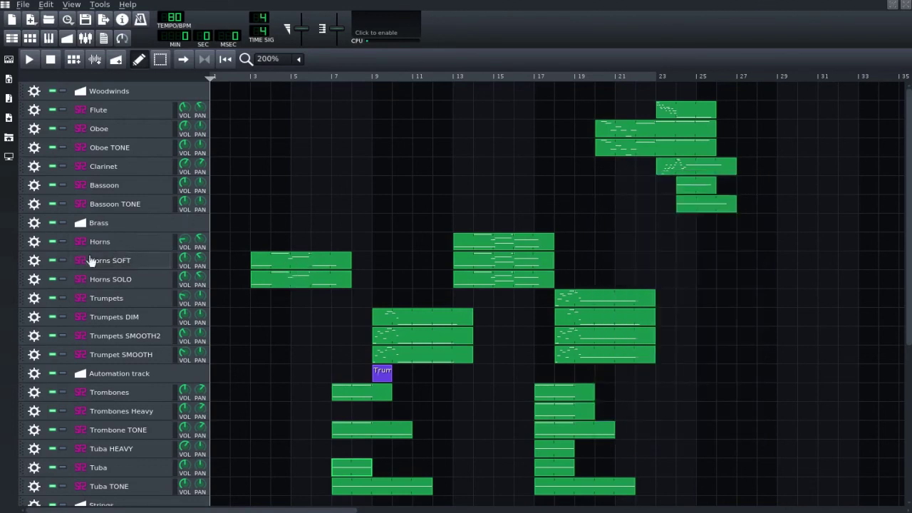
- Solo Horns SOFT together with Horns SOLO, play their first clips from just before bar 3, and stop playback
left_click(63, 261)
left_click(51, 279)
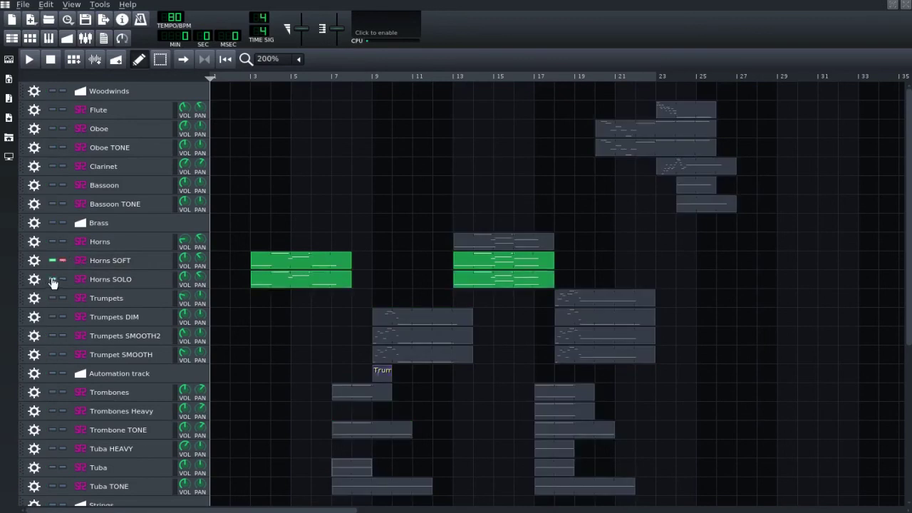
left_click(247, 78)
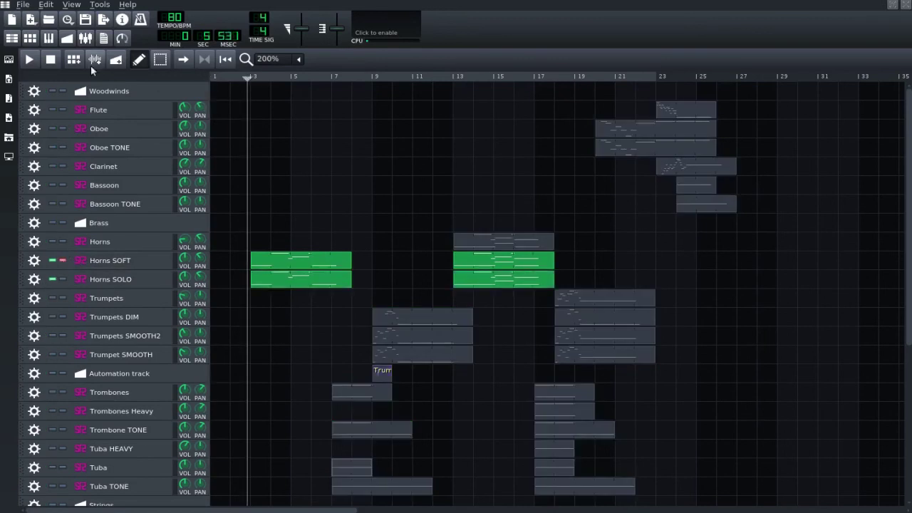
left_click(32, 60)
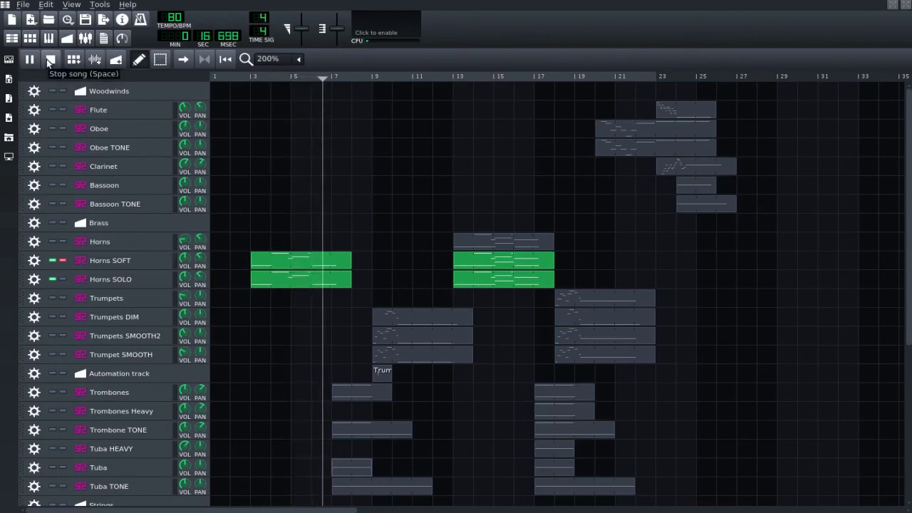
left_click(50, 61)
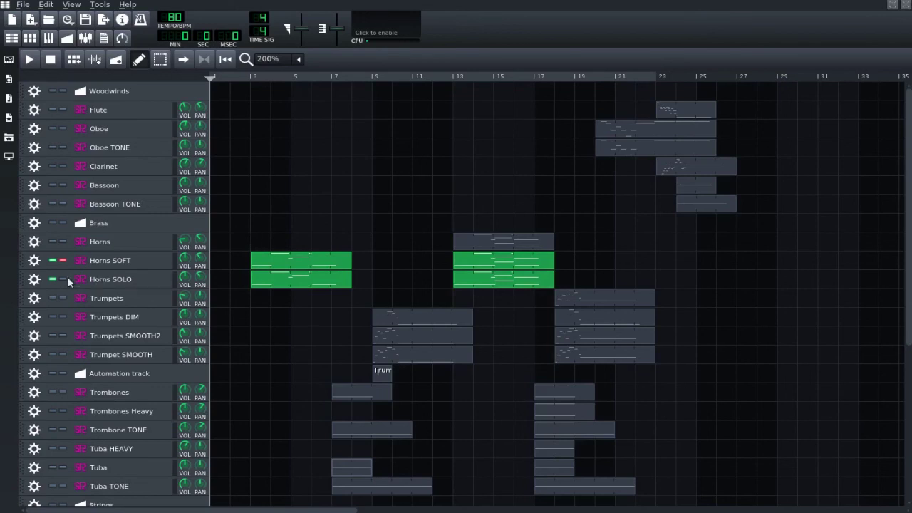
- Unmute the Horns track alongside the soloed horn layers and play the combined horns from just before bar 13
left_click(53, 241)
left_click(452, 77)
left_click(443, 77)
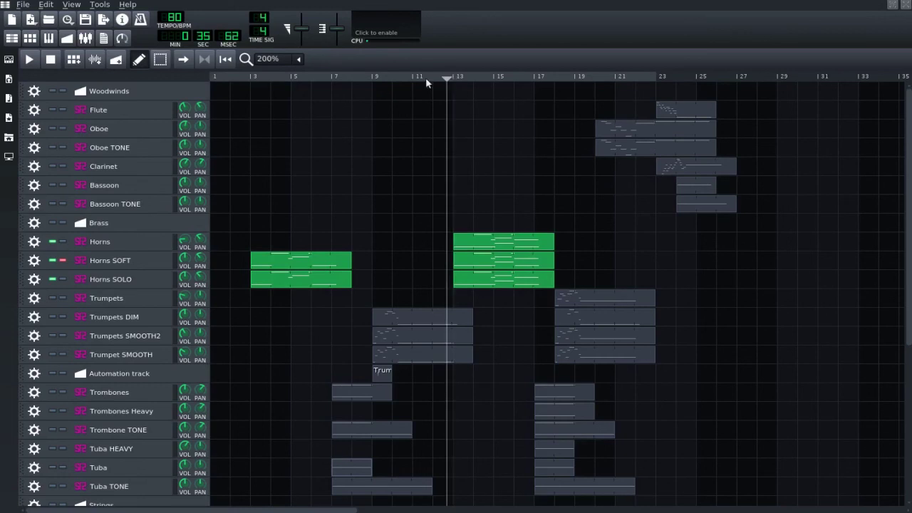
left_click(32, 60)
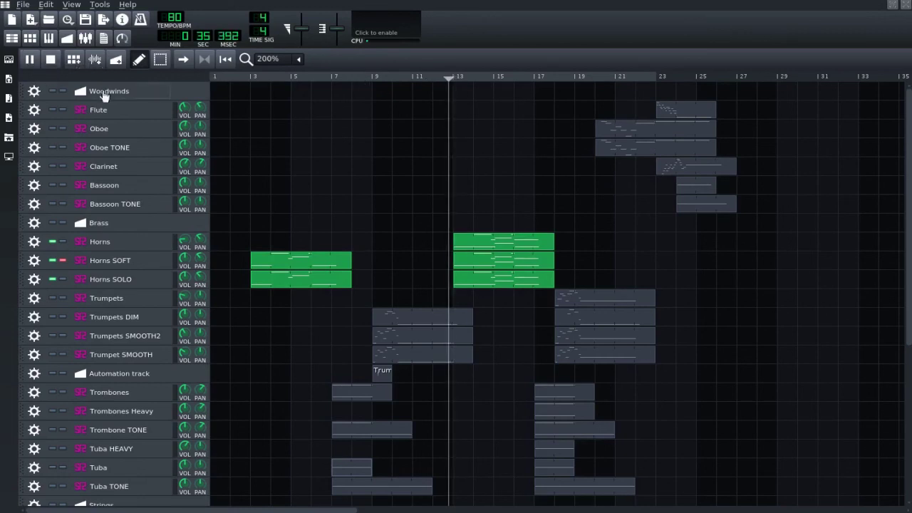
- Stop the combined horns playback and turn off the solo on Horns SOFT so all tracks are active
left_click(51, 60)
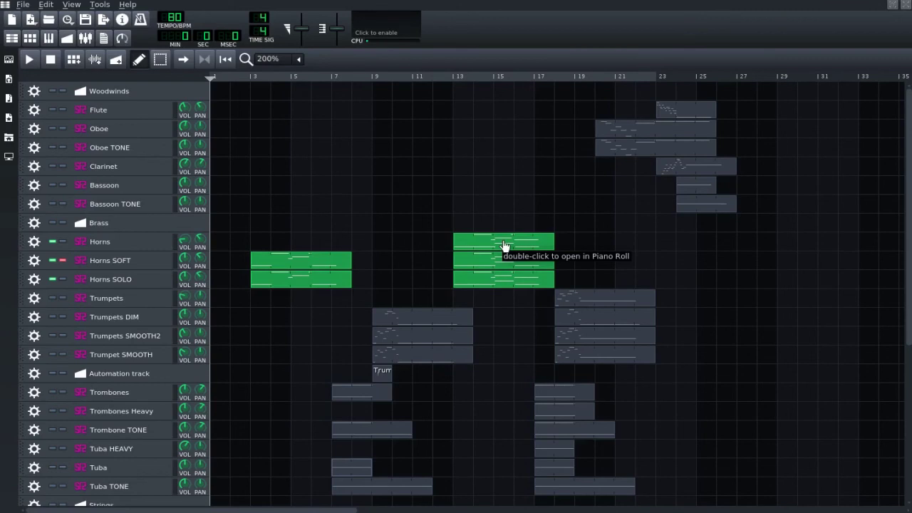
left_click(62, 262)
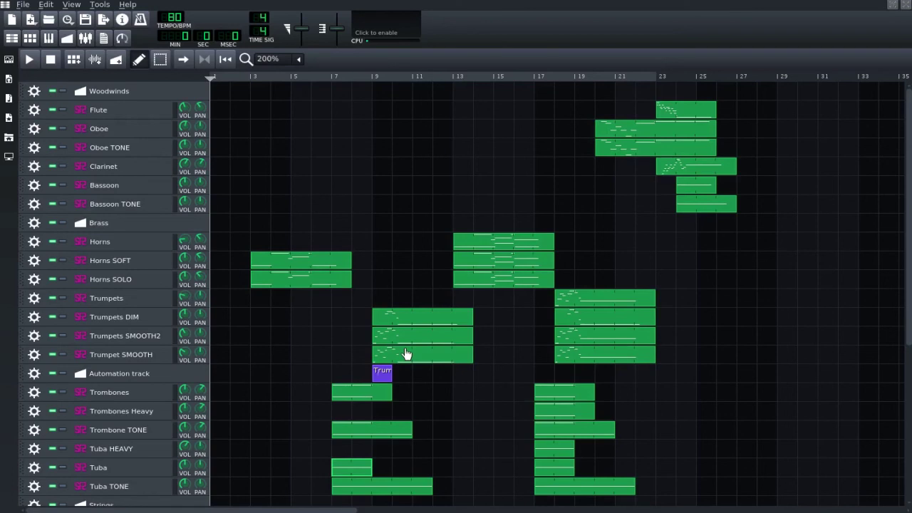
- Open the Trumpets SMOOTH2 pitch automation clip, add a control point just before the dip, and close the editor
double_click(382, 375)
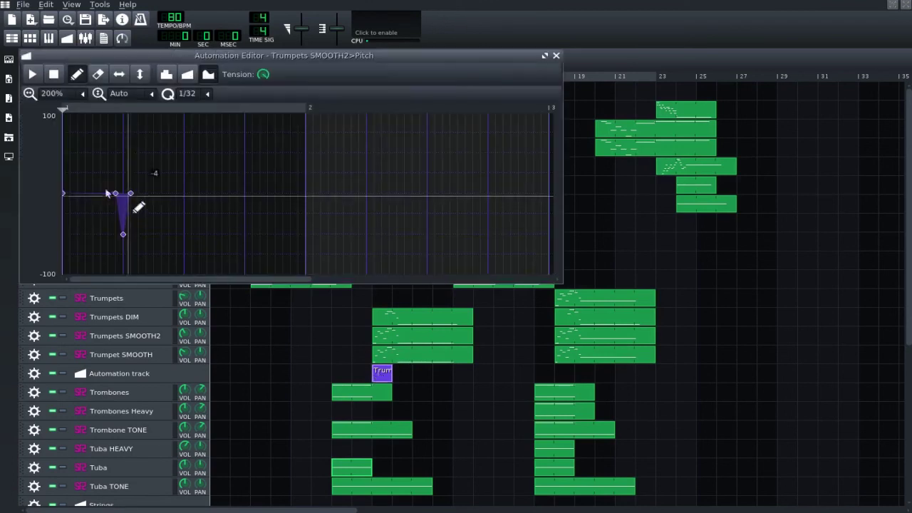
mouse_move(124, 232)
left_mouse_down()
mouse_move(126, 205)
mouse_move(124, 234)
left_mouse_up()
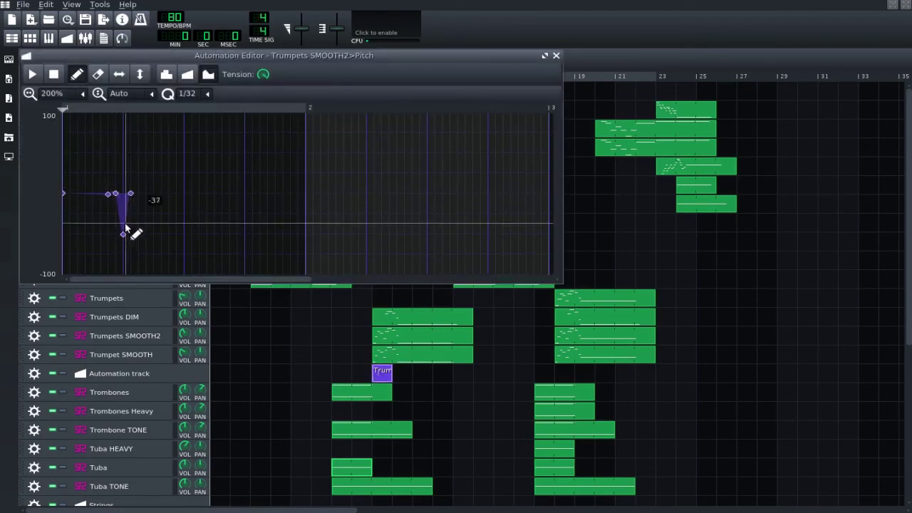
left_click(556, 56)
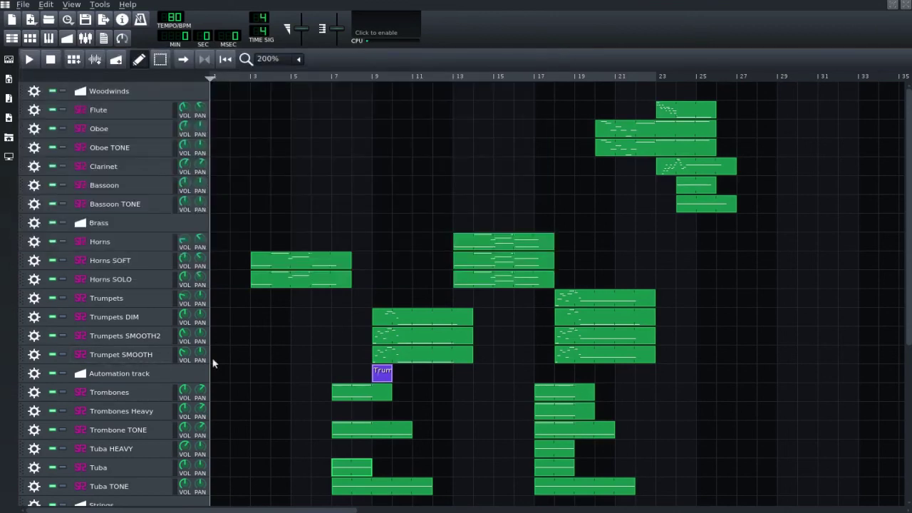
- Examine the Trumpet SMOOTH instrument's pitch knob and its automation options in relation to the clip on the automation track
left_click(147, 359)
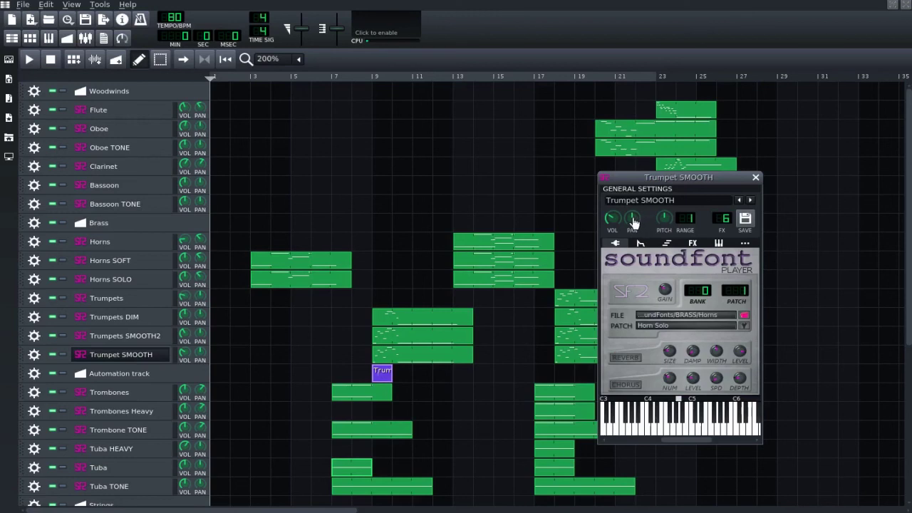
right_click(665, 225)
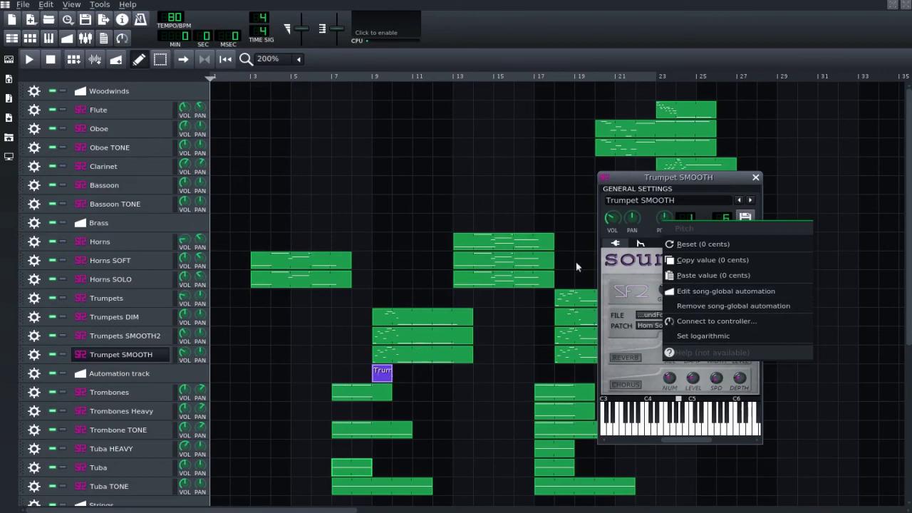
left_click(663, 184)
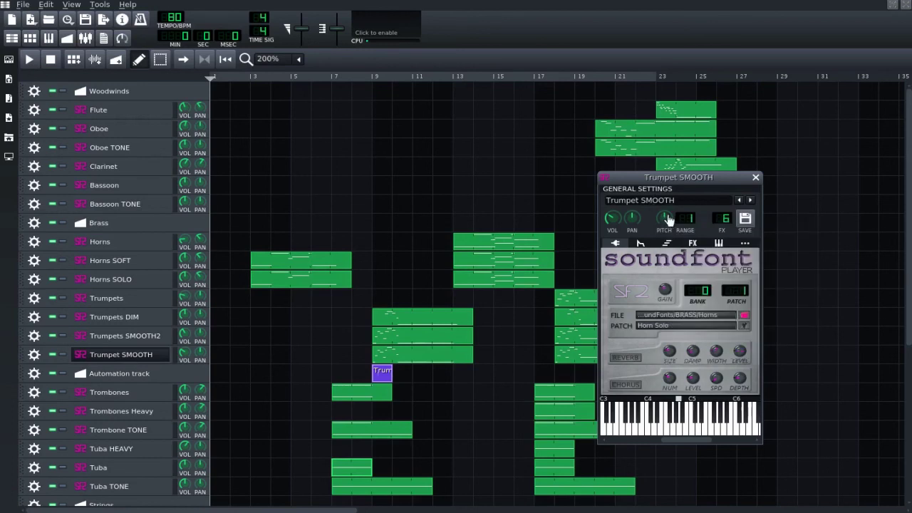
mouse_move(669, 219)
left_mouse_down()
mouse_move(615, 230)
mouse_move(381, 369)
mouse_move(633, 218)
mouse_move(665, 218)
left_mouse_up()
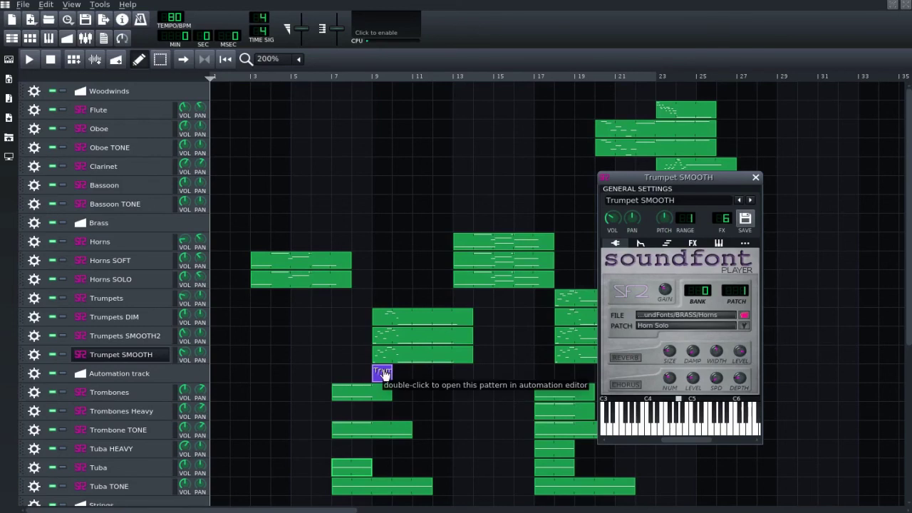
left_click(383, 373)
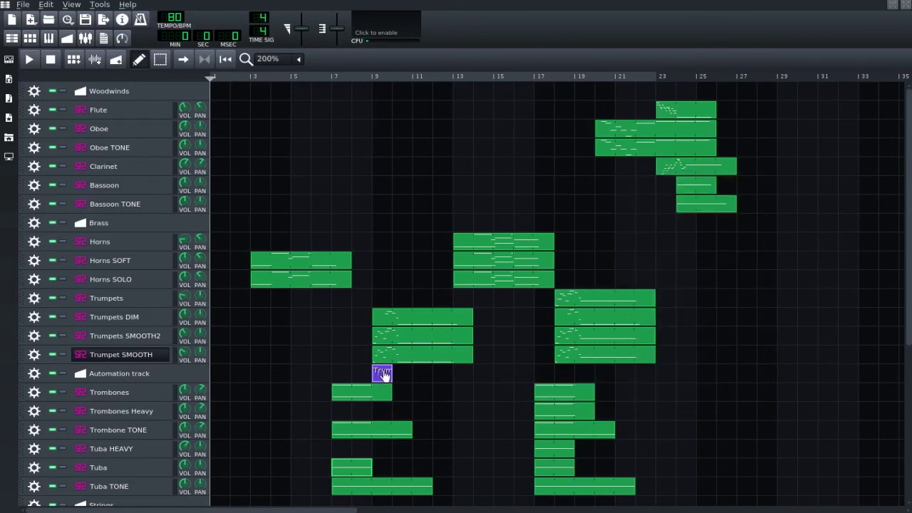
- Reopen the trumpet pitch automation clip, review its curved progression setting and the pitch dip, and close the editor
double_click(383, 374)
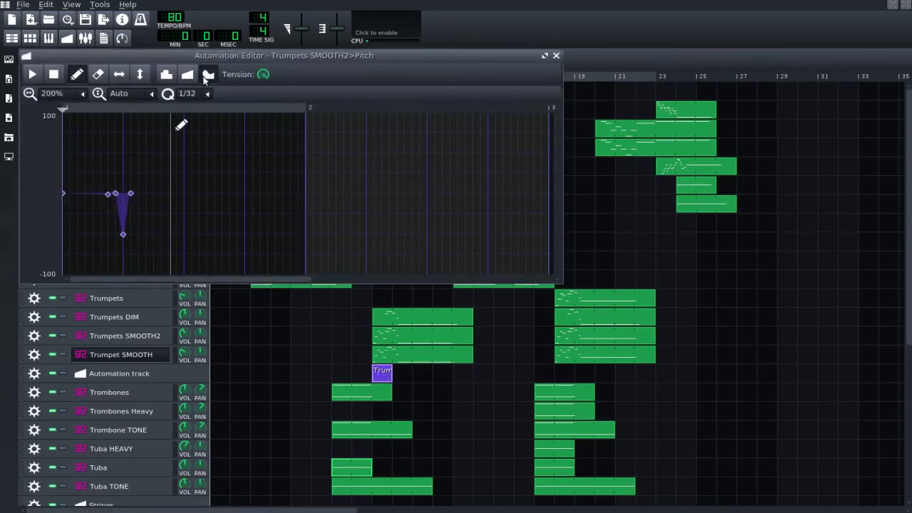
left_click(206, 80)
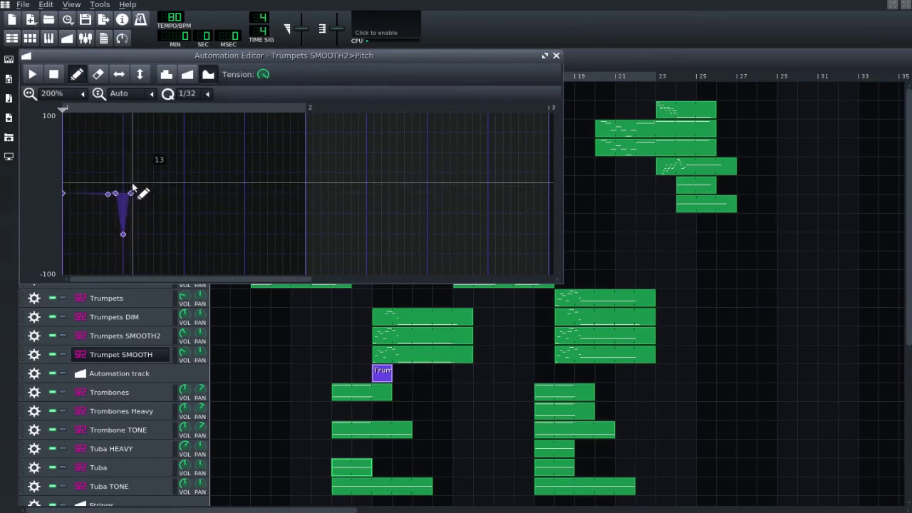
left_click(556, 56)
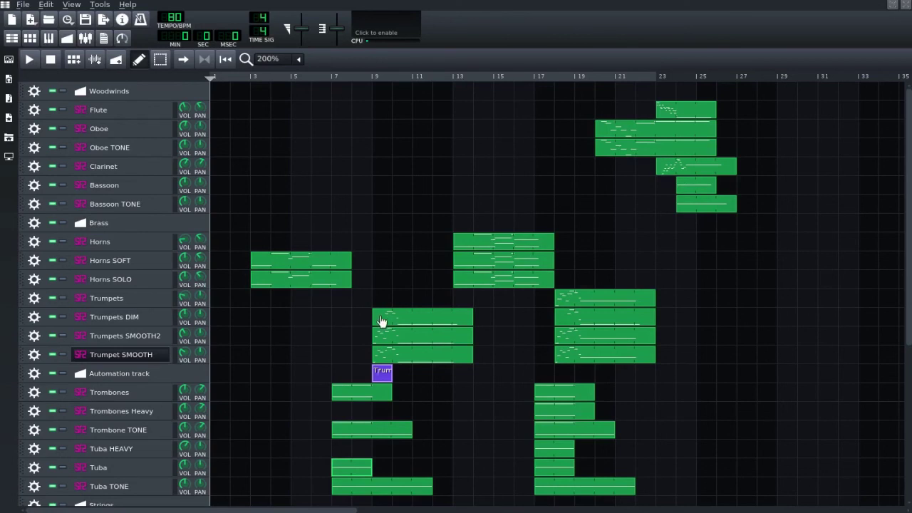
- Solo Trumpets DIM with Trumpets SMOOTH2, Trumpet SMOOTH and the Automation track, play from just before bar 9, and stop
left_click(63, 317)
left_click(55, 335)
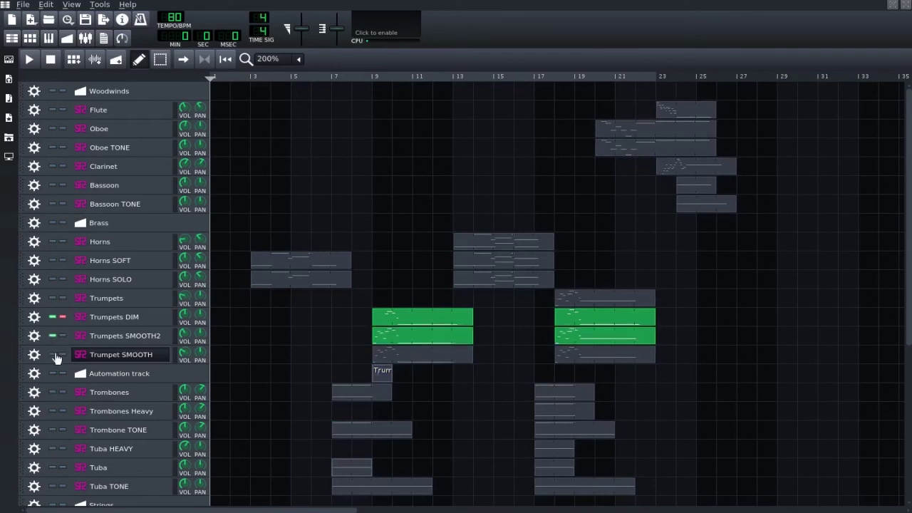
left_click(53, 354)
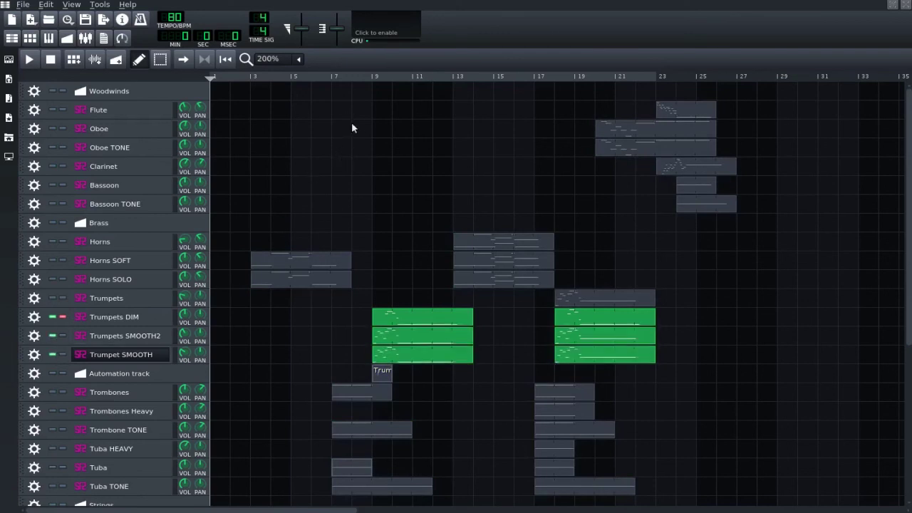
left_click(53, 374)
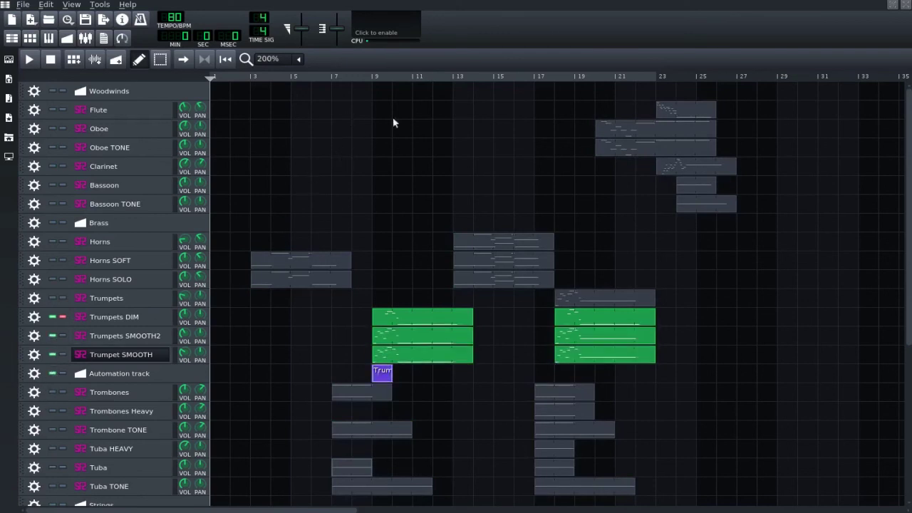
left_click(364, 76)
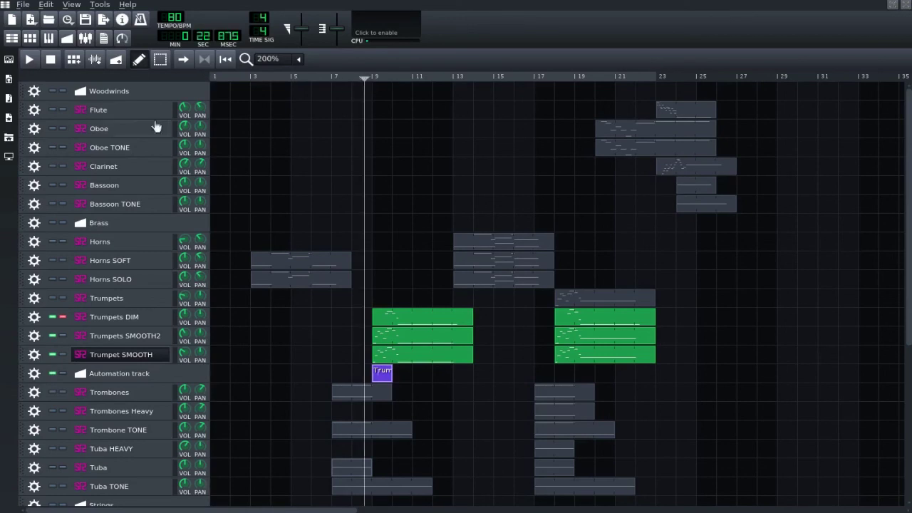
left_click(36, 63)
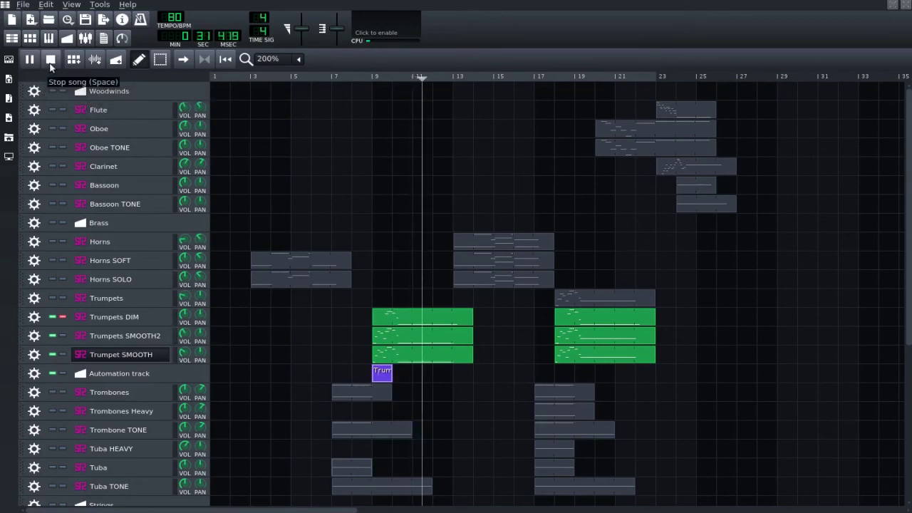
left_click(51, 63)
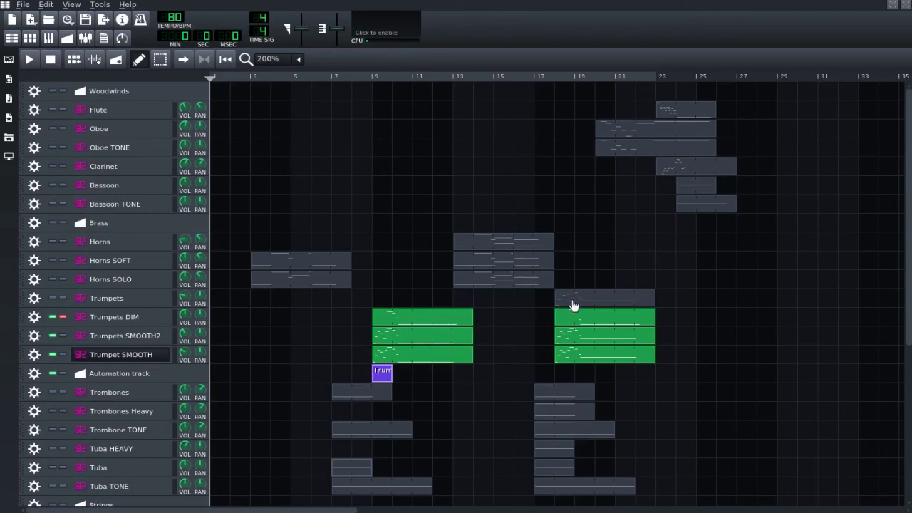
- Unmute Trumpets alongside the soloed trumpet layers, play from just before bar 18, stop, and turn off the Trumpets DIM solo
left_click(57, 302)
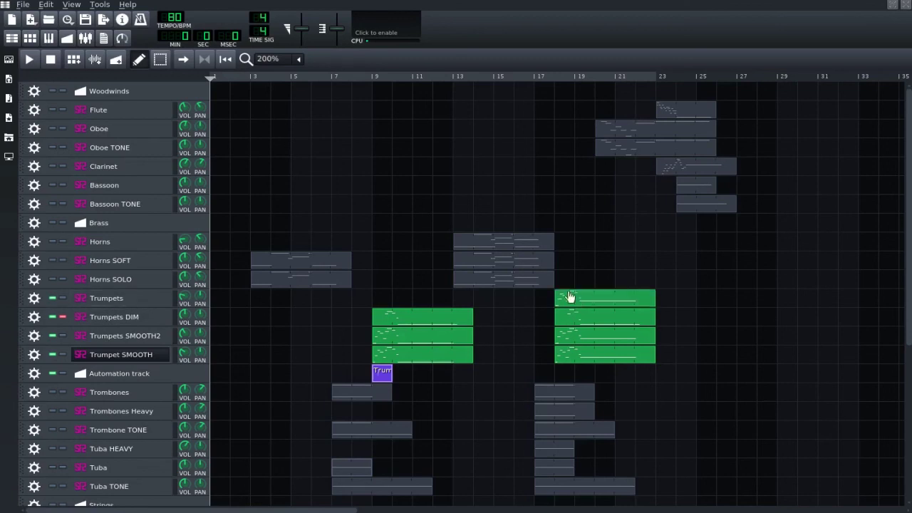
left_click(551, 77)
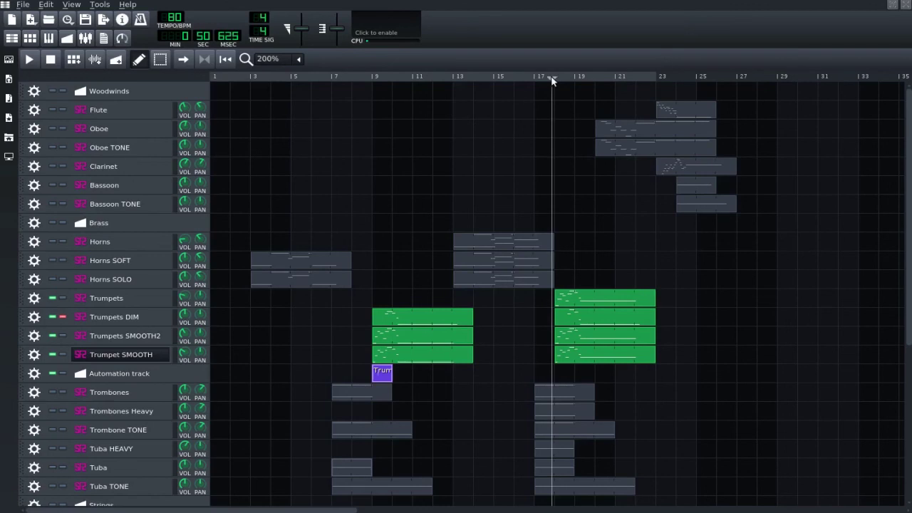
left_click(32, 57)
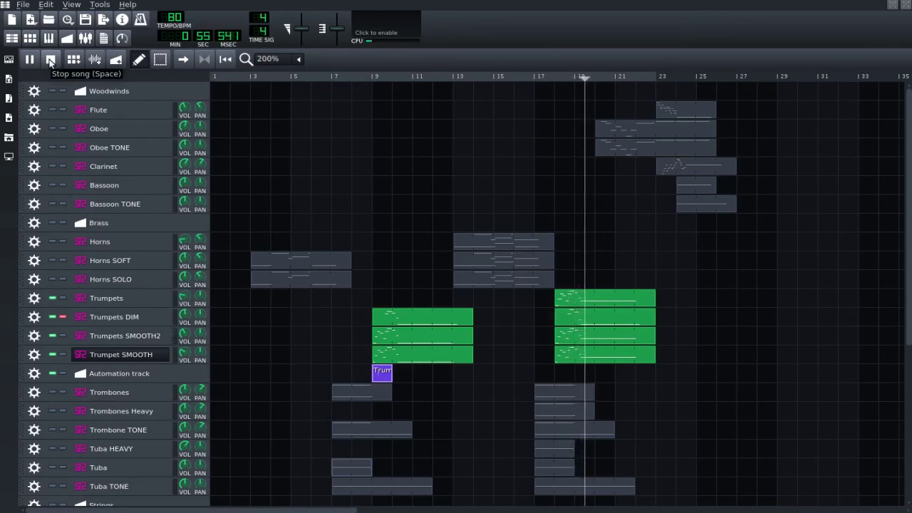
left_click(50, 63)
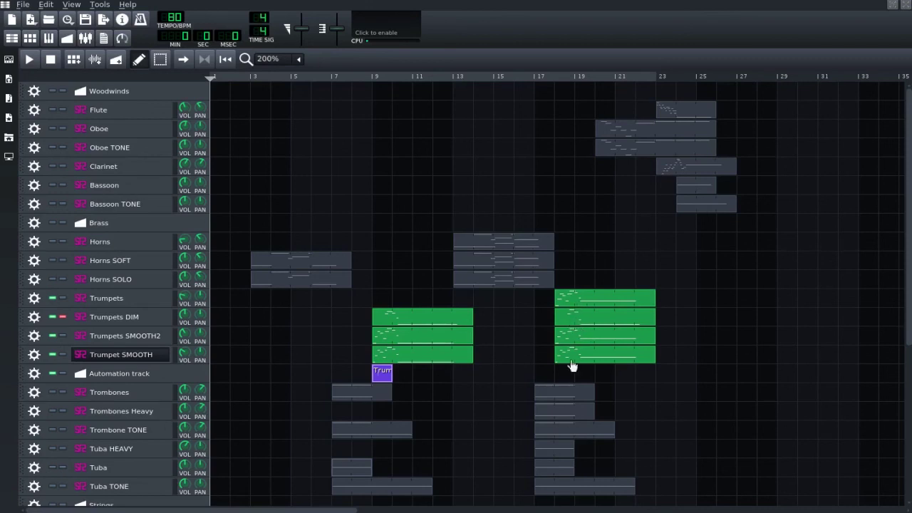
left_click(64, 316)
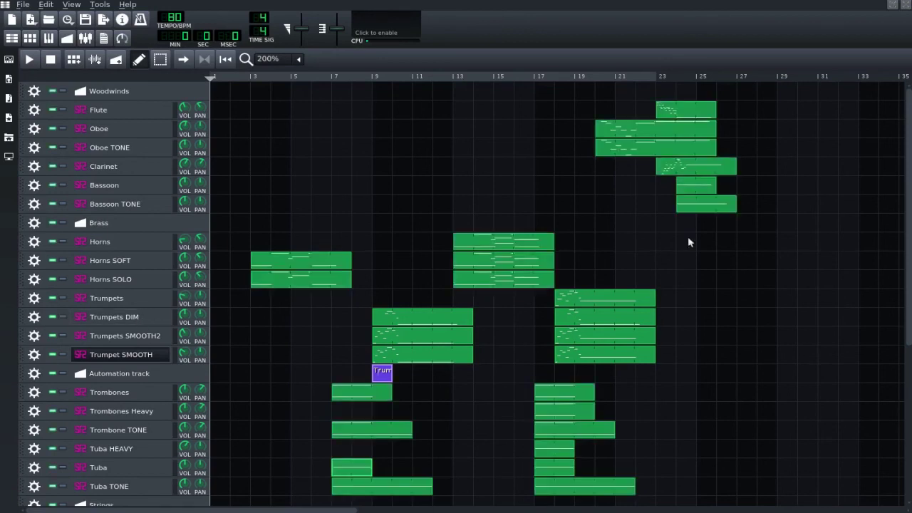
- Check the Violins TREM instrument's SoundFont patch, audition notes on its keyboard, view its effects chain, and close it
scroll(727, 343, "down", 10)
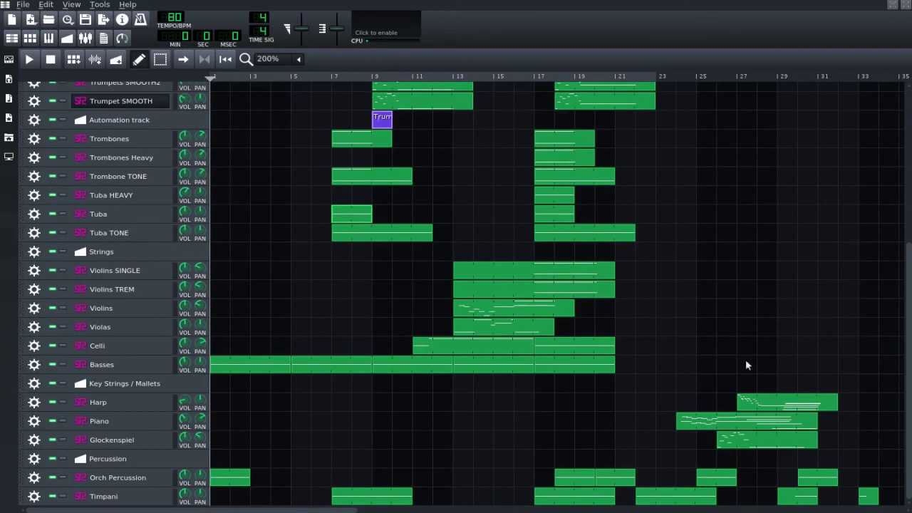
scroll(630, 255, "up", 7)
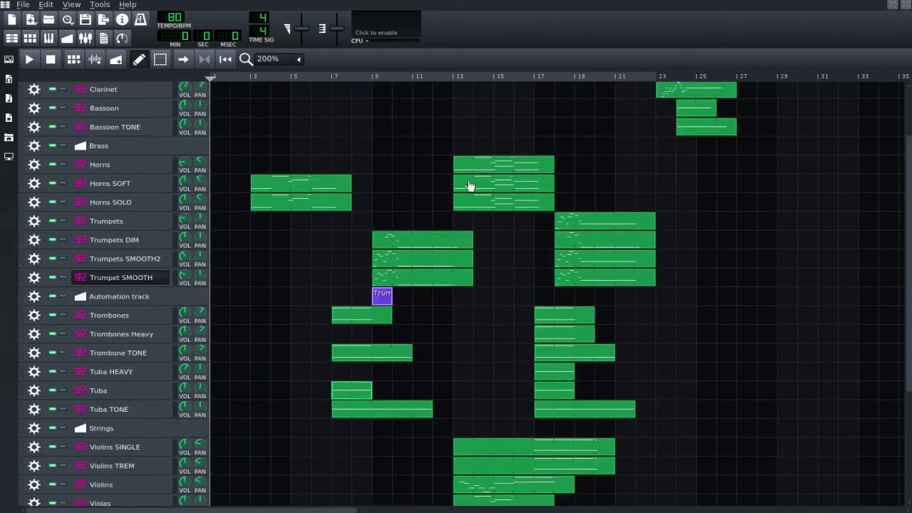
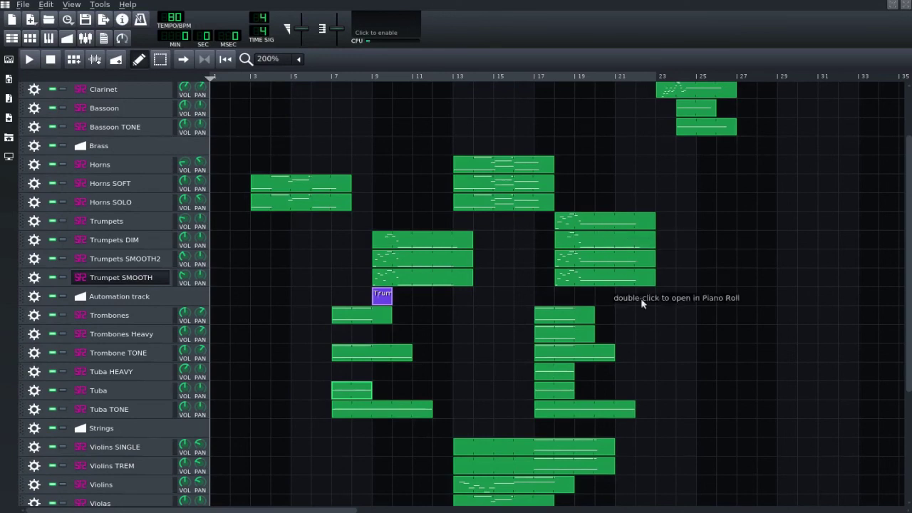
scroll(666, 314, "down", 2)
scroll(667, 314, "down", 1)
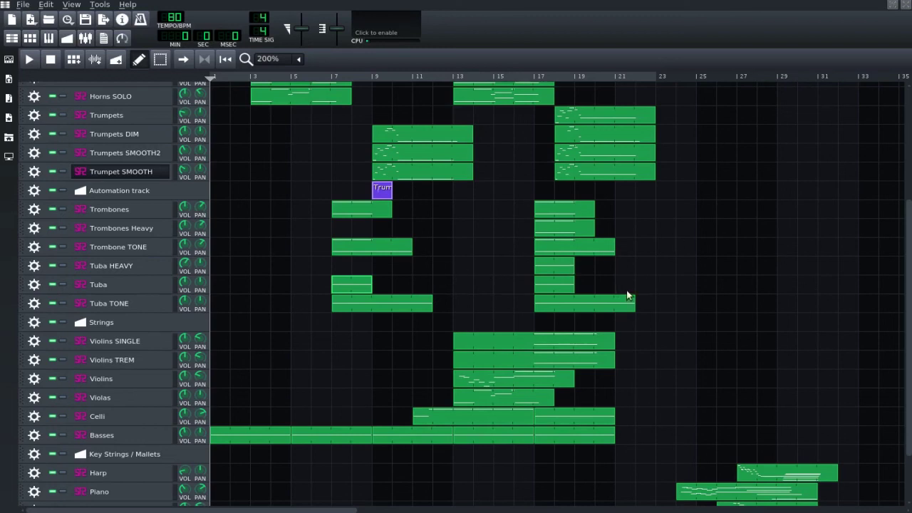
scroll(627, 294, "down", 3)
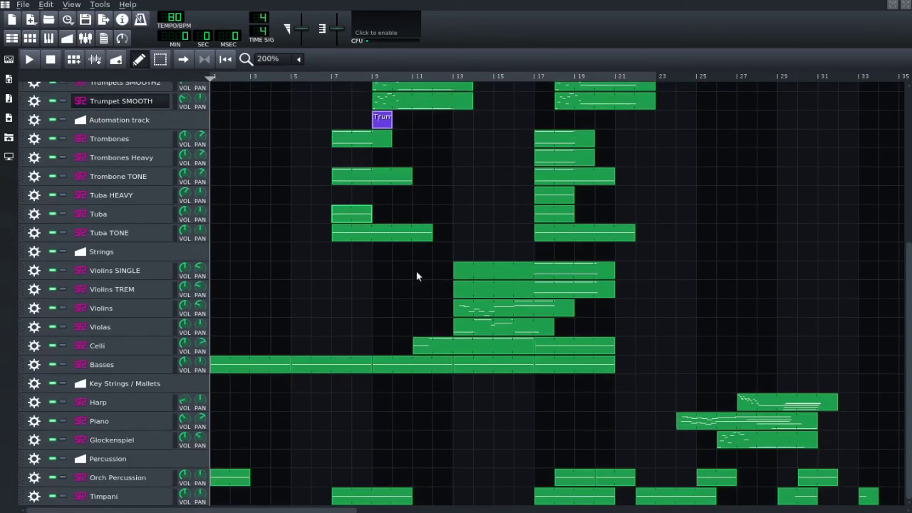
left_click(147, 296)
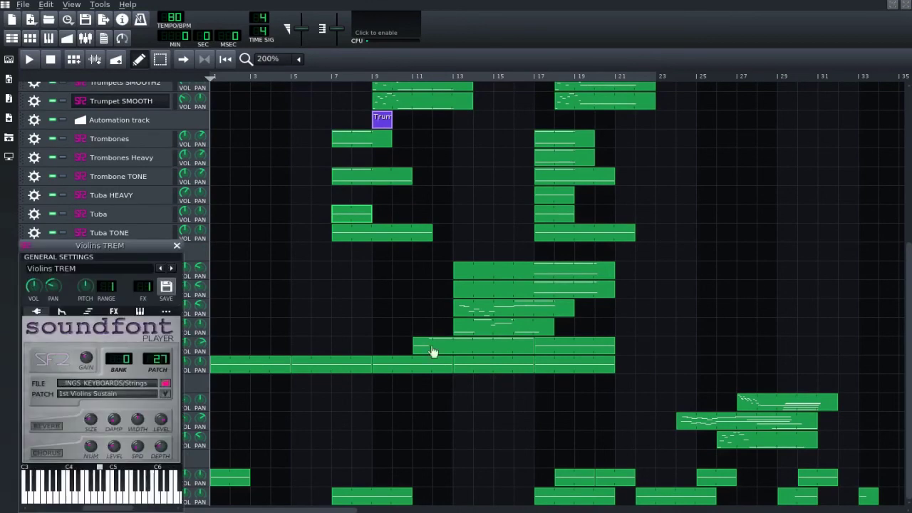
mouse_move(139, 504)
left_mouse_down()
mouse_move(158, 505)
mouse_move(152, 501)
left_mouse_up()
left_click(114, 314)
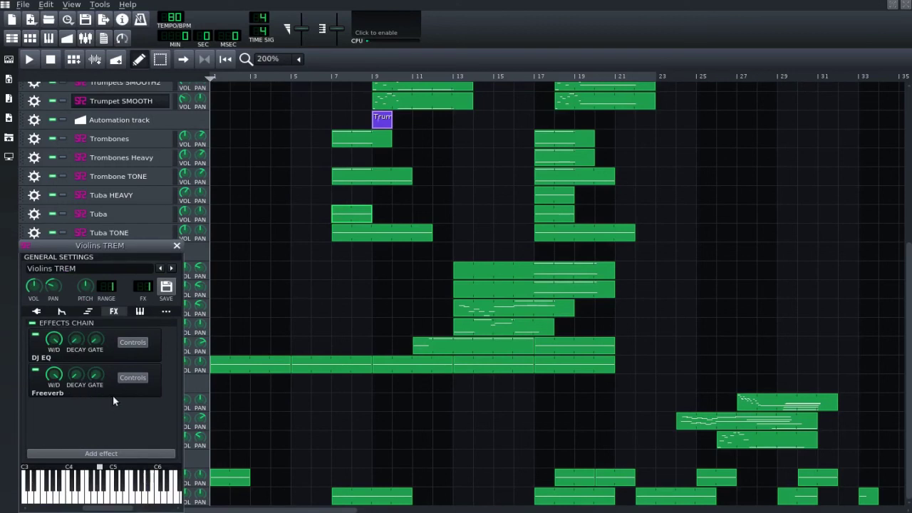
left_click(176, 247)
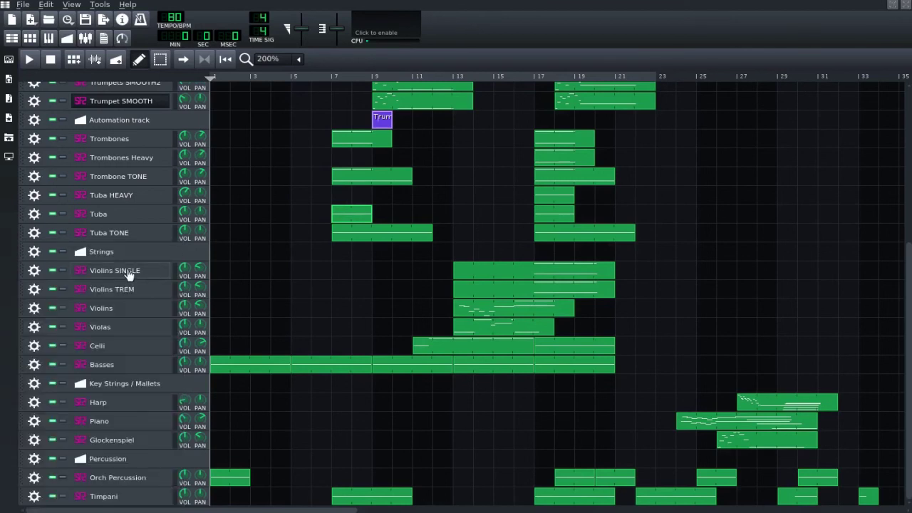
- Move the Violins SINGLE track below Violins TREM, audition several notes on its instrument keyboard, and close the window
left_click_drag(128, 276, 137, 294)
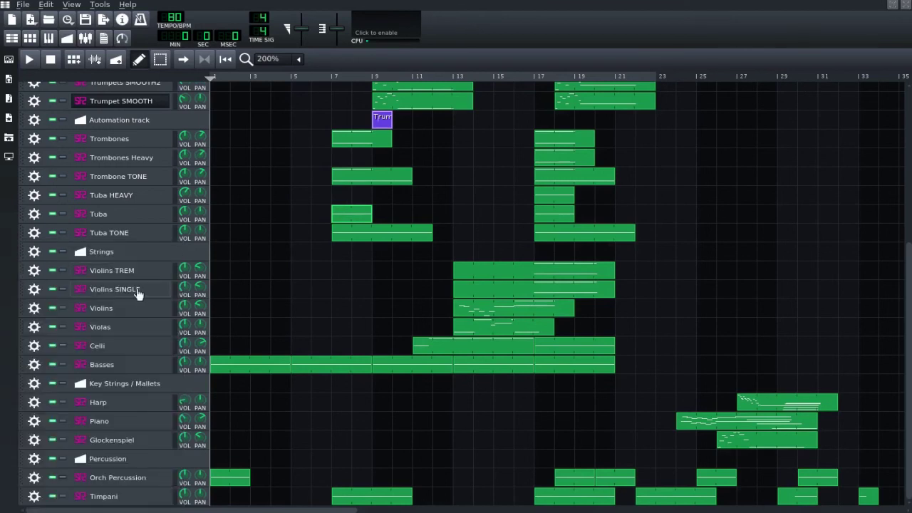
left_click(130, 293)
left_click(103, 491)
left_click(129, 495)
left_click(147, 499)
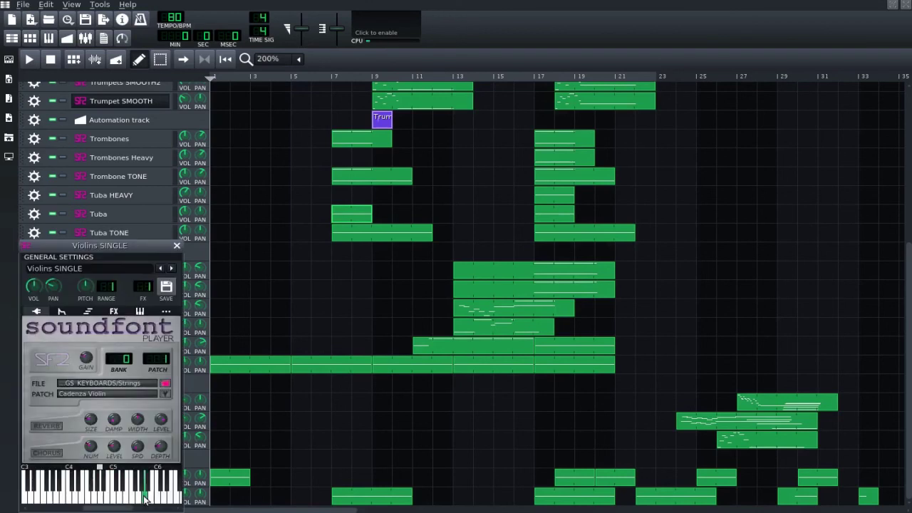
left_click(178, 246)
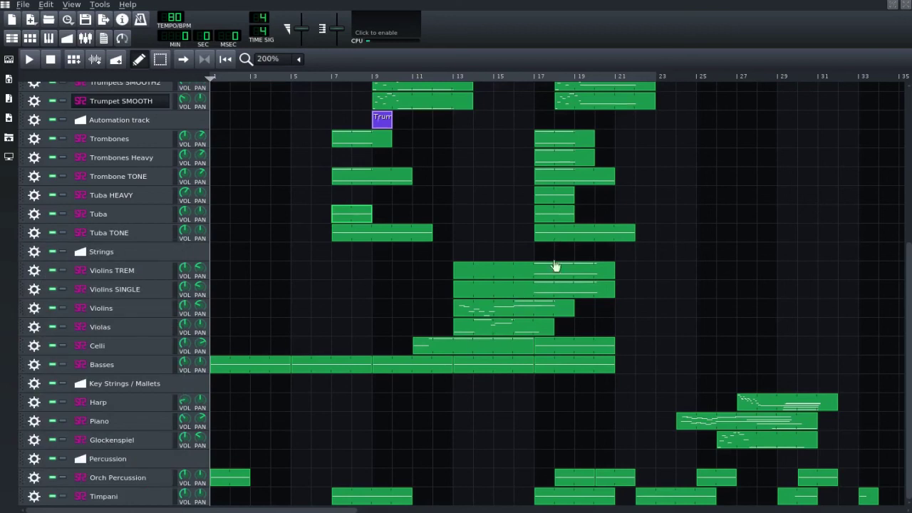
- Play the full arrangement from just before bar 13, move playback back to bar 11, and stop it near bar 21
left_click(450, 76)
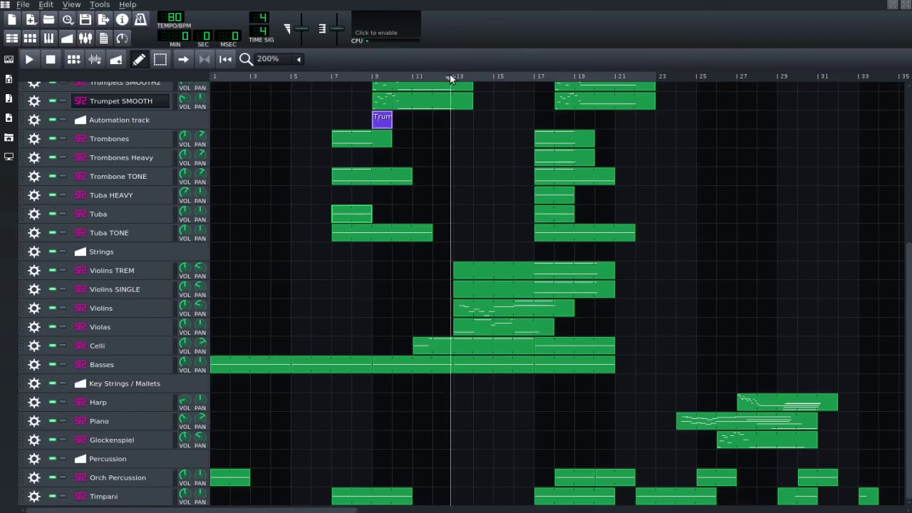
left_click(29, 59)
left_click(417, 78)
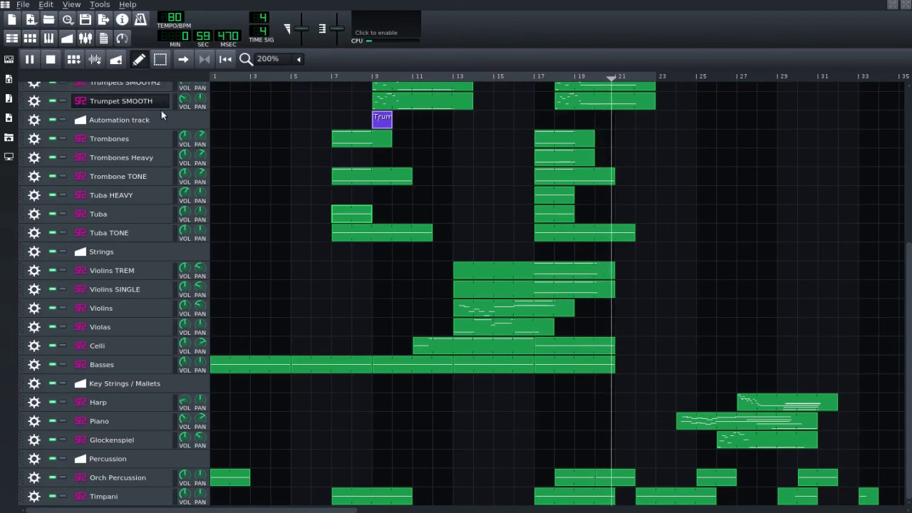
left_click(50, 60)
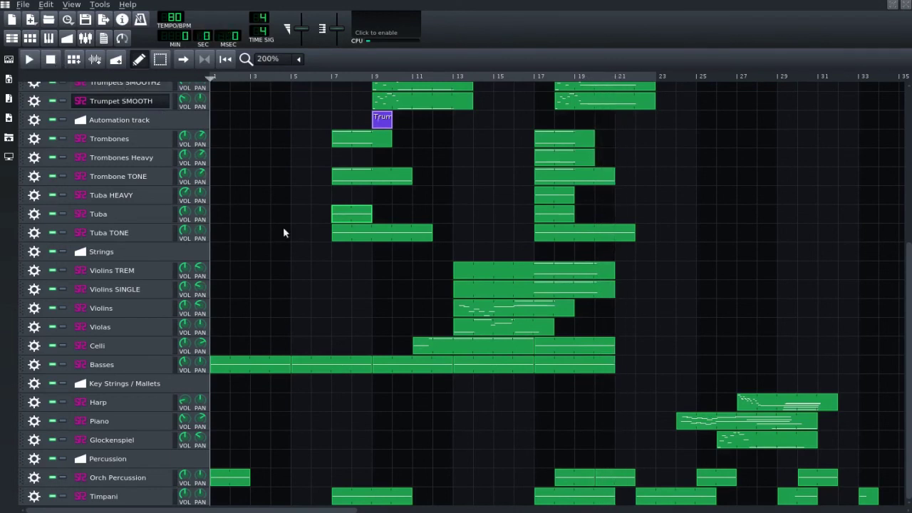
- Open the Violins SINGLE clip in the piano roll, examine its sustained notes from bar 5 to bar 8, and close the editor
double_click(565, 293)
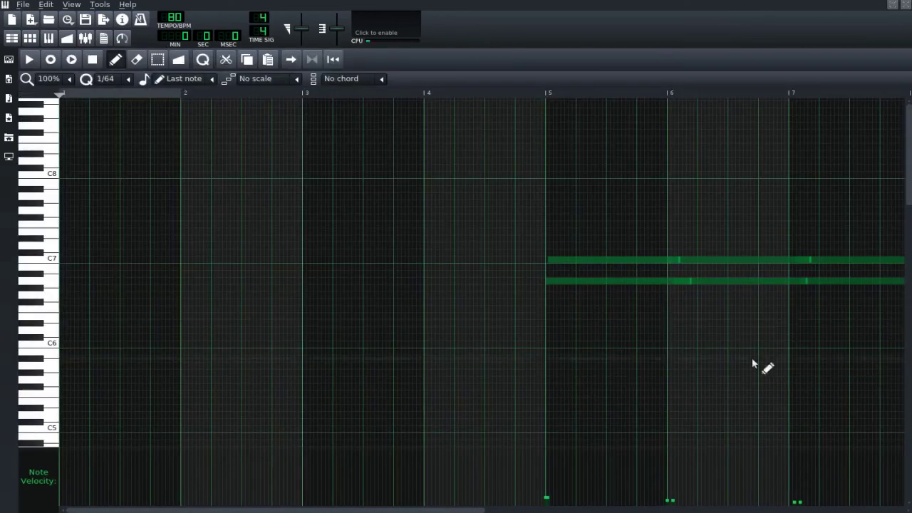
left_click(888, 318)
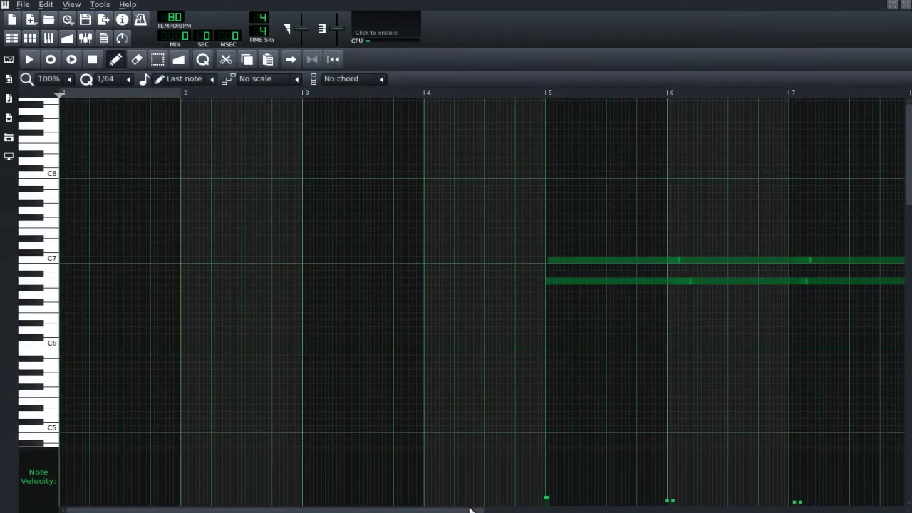
left_click_drag(473, 510, 584, 499)
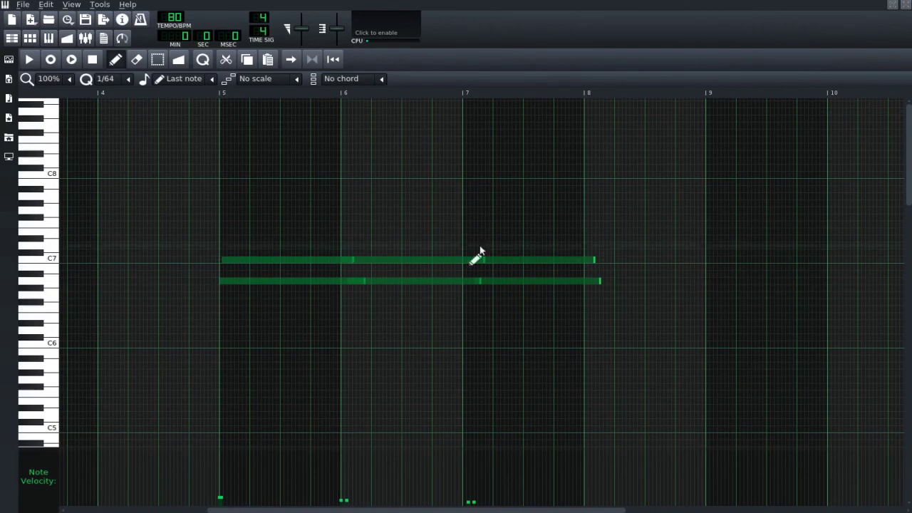
left_click(893, 4)
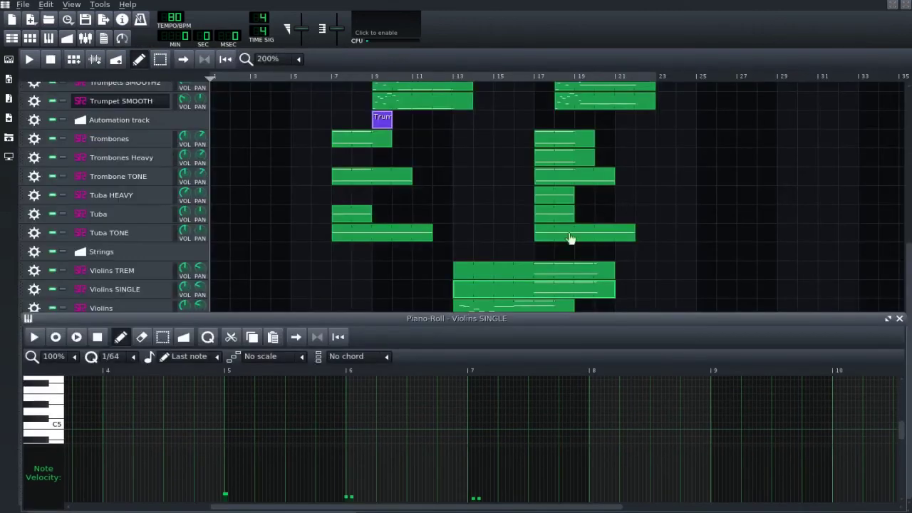
scroll(694, 228, "up", 3)
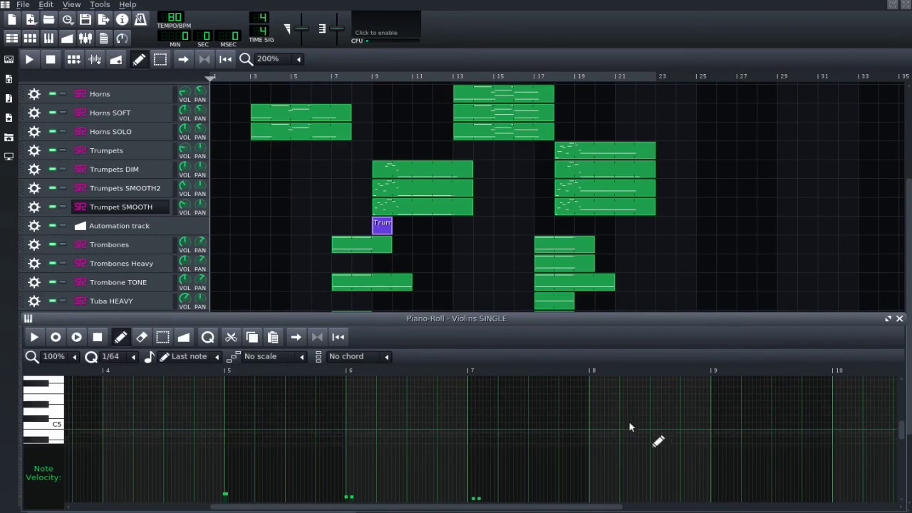
scroll(642, 243, "down", 3)
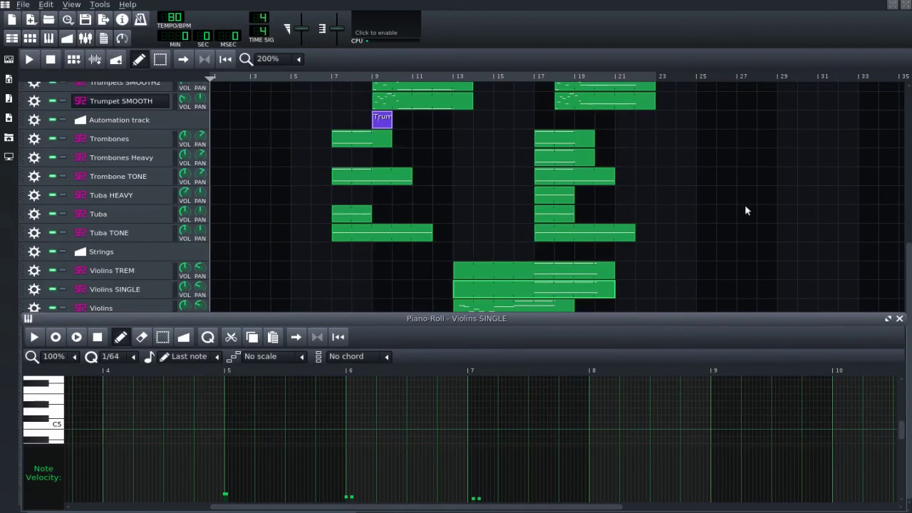
scroll(745, 204, "up", 3)
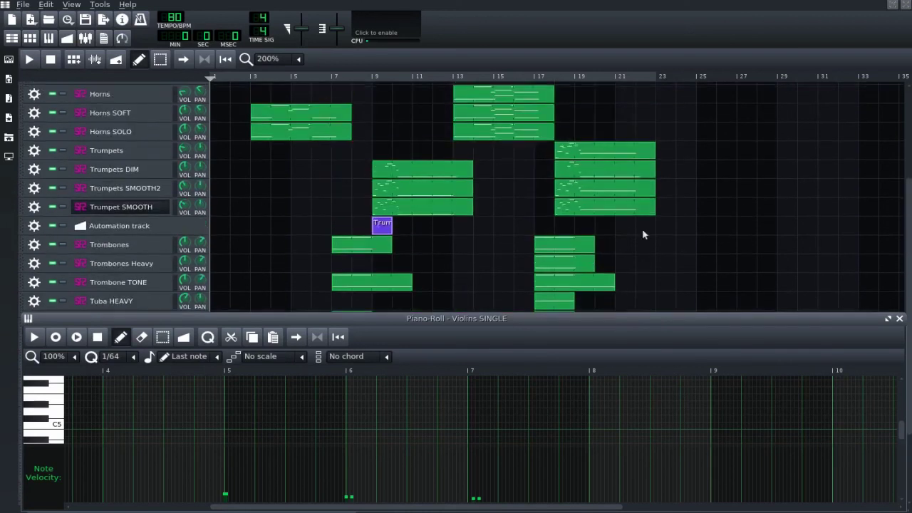
left_click(899, 318)
- Examine how the clips are distributed across the woodwind, brass, string, key and percussion tracks of the whole arrangement
scroll(685, 271, "down", 3)
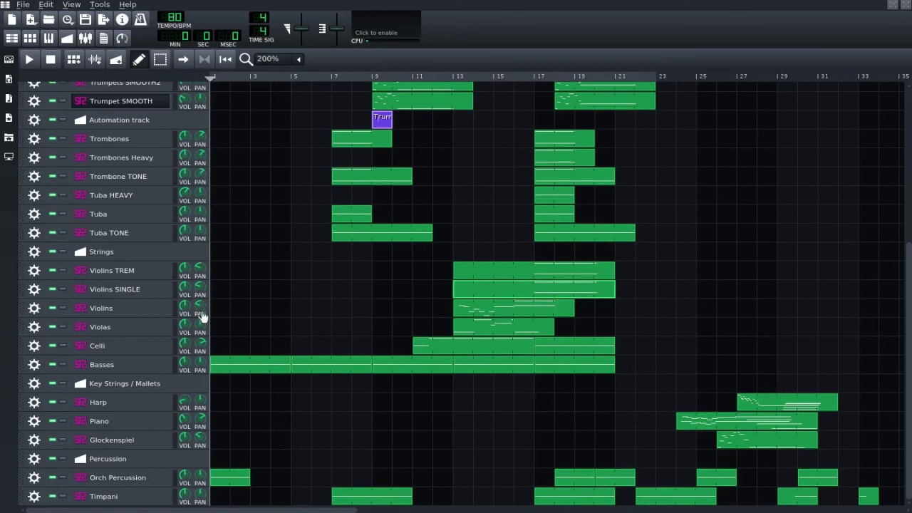
scroll(230, 299, "up", 2)
scroll(229, 297, "up", 5)
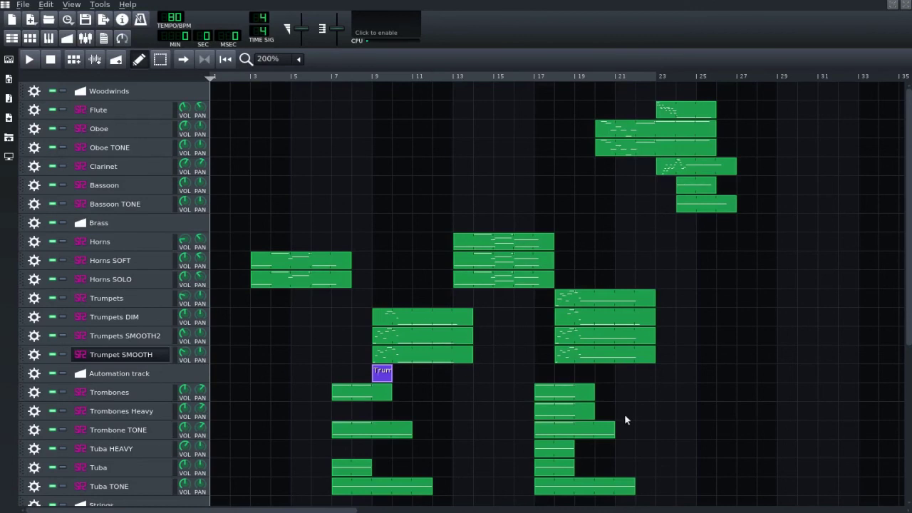
scroll(740, 392, "down", 10)
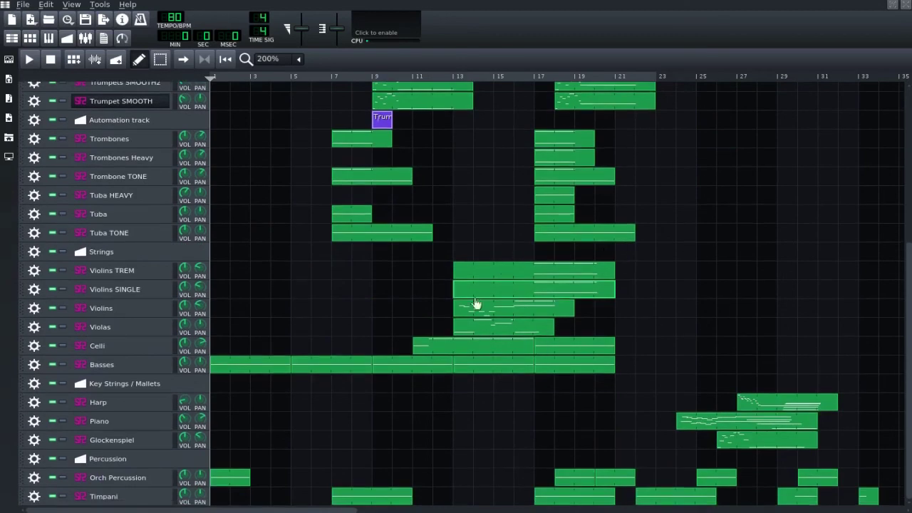
scroll(709, 278, "up", 6)
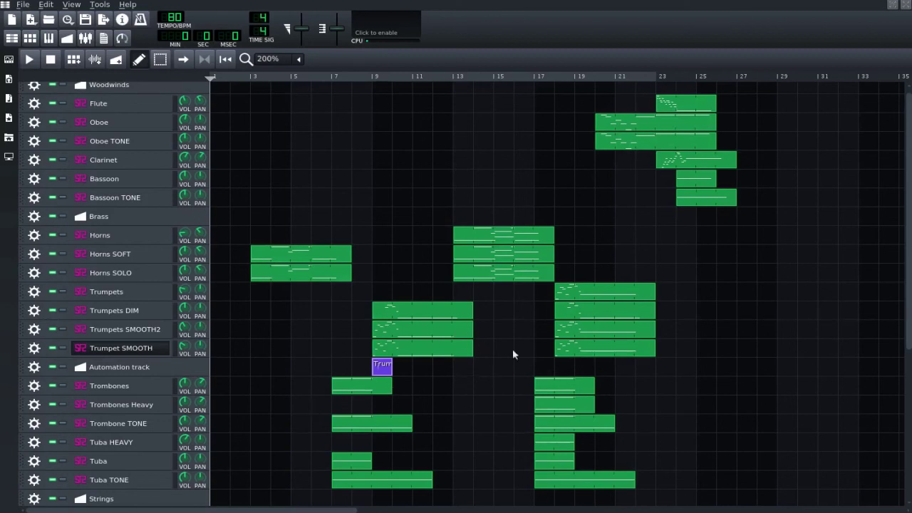
scroll(718, 393, "down", 5)
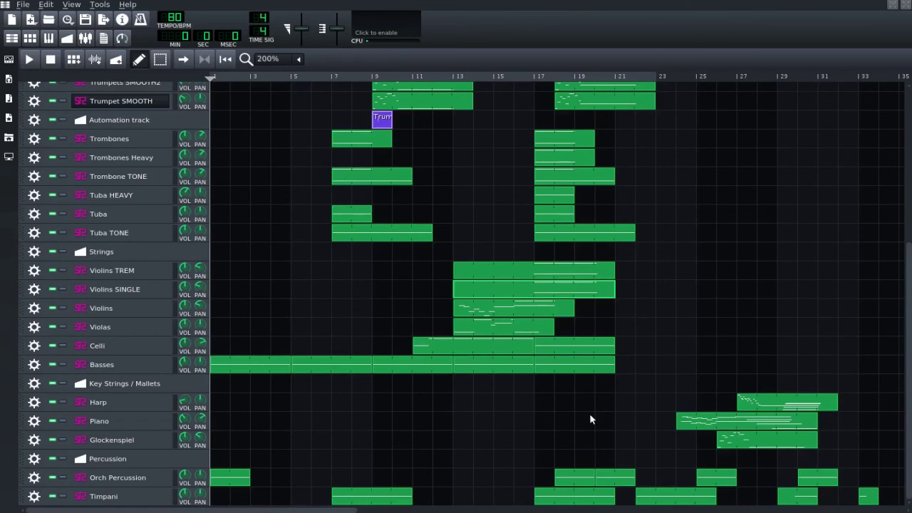
scroll(710, 249, "up", 5)
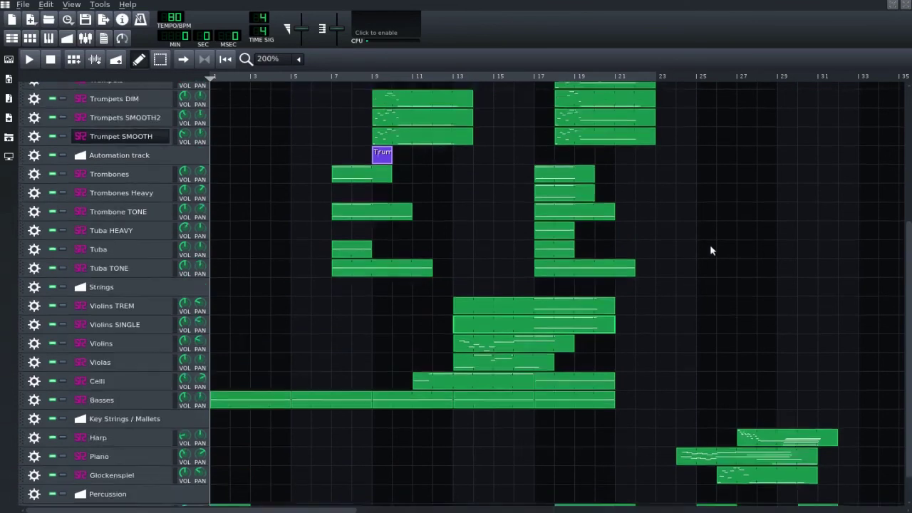
scroll(416, 217, "down", 2)
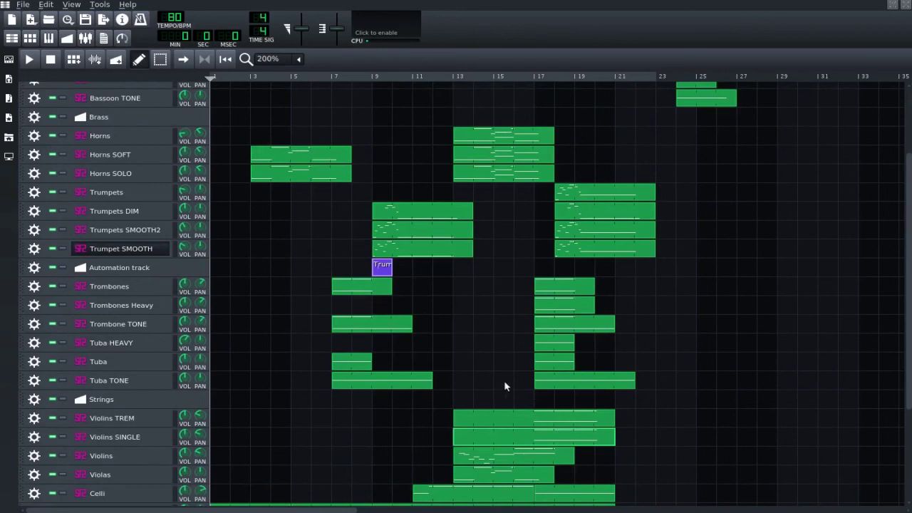
scroll(662, 363, "down", 4)
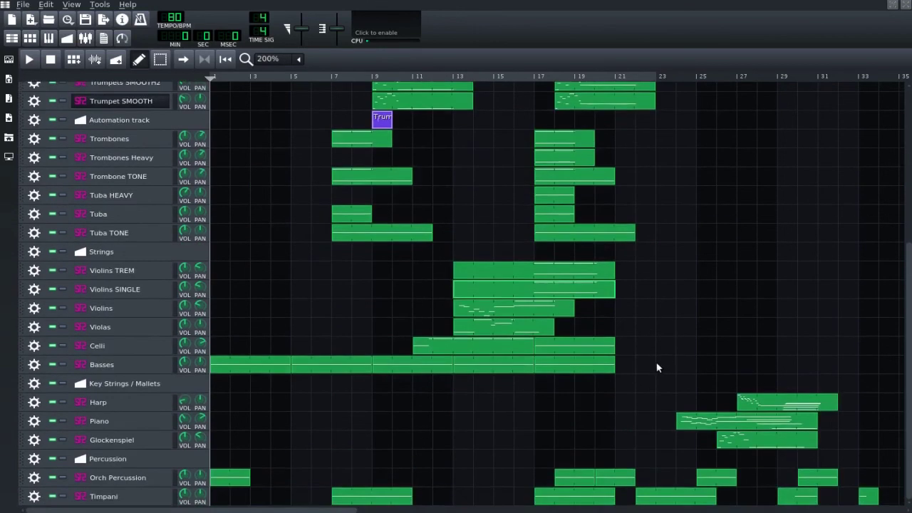
scroll(658, 367, "up", 7)
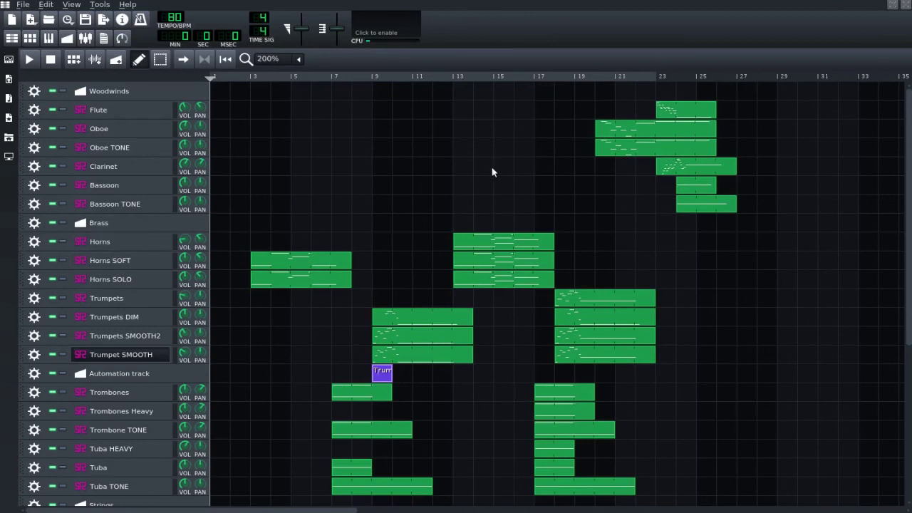
scroll(349, 174, "down", 9)
scroll(392, 213, "up", 7)
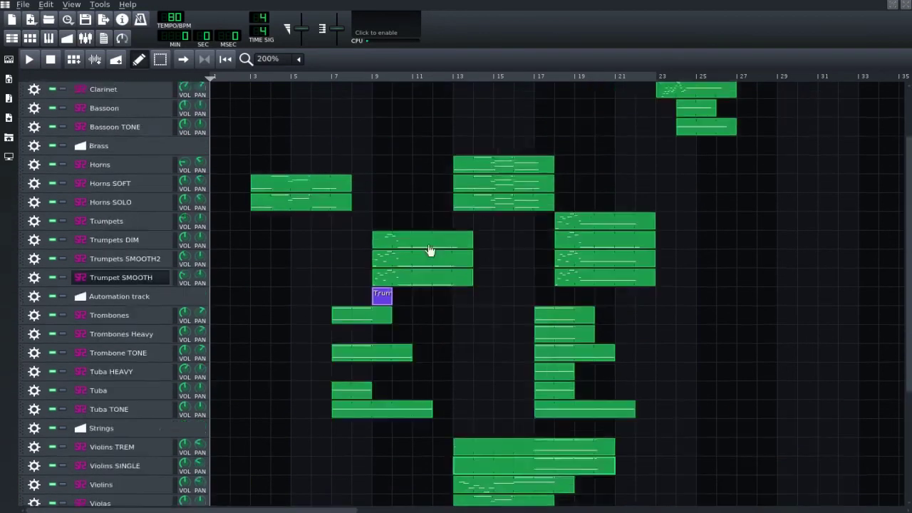
scroll(389, 221, "up", 3)
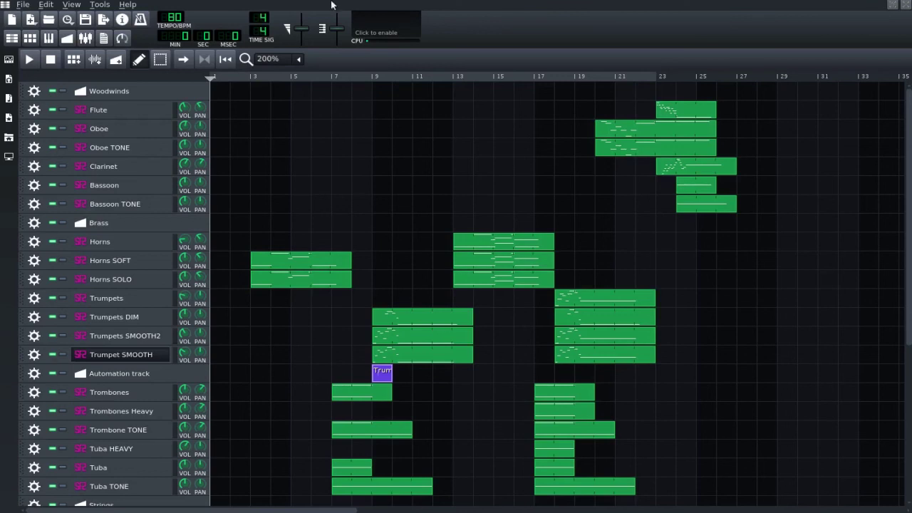
- Switch to the File Manager, browse the VOCALS and FX_SYNTH SoundFont folders, and return to the LMMS song
left_click(420, 2)
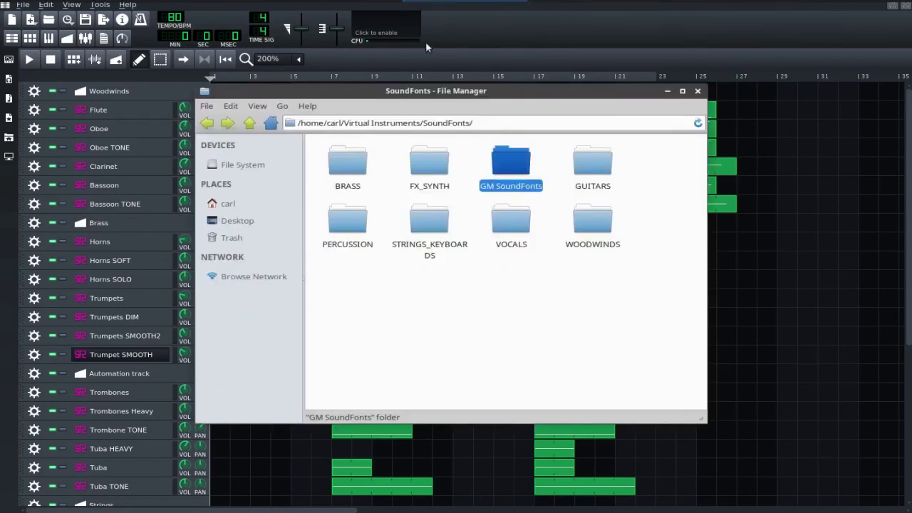
double_click(507, 222)
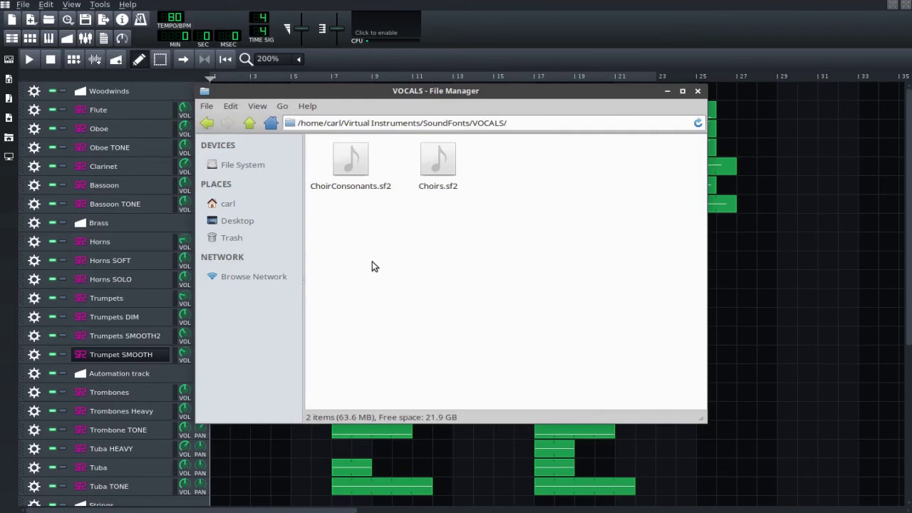
left_click(207, 123)
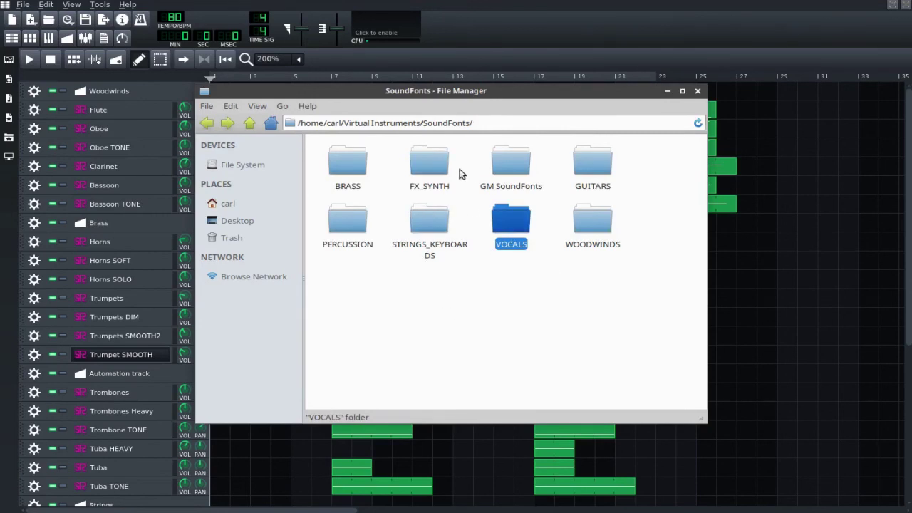
double_click(439, 169)
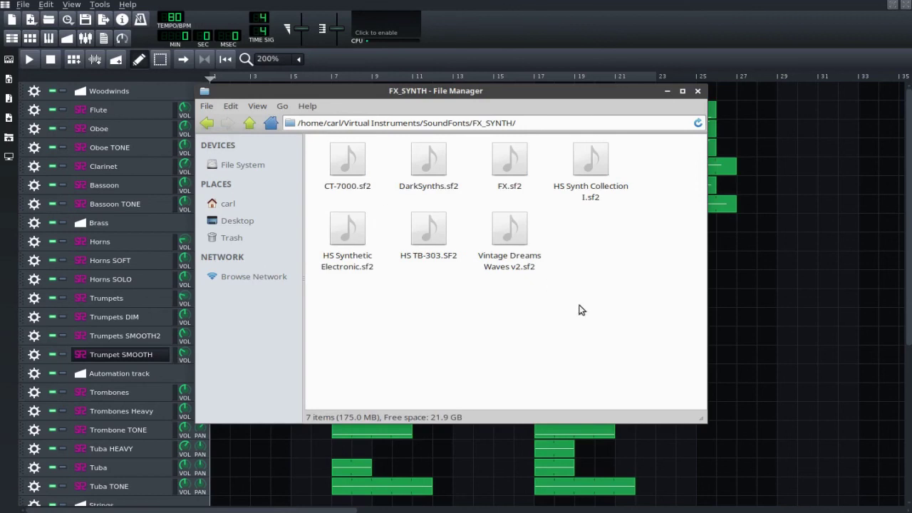
left_click(206, 122)
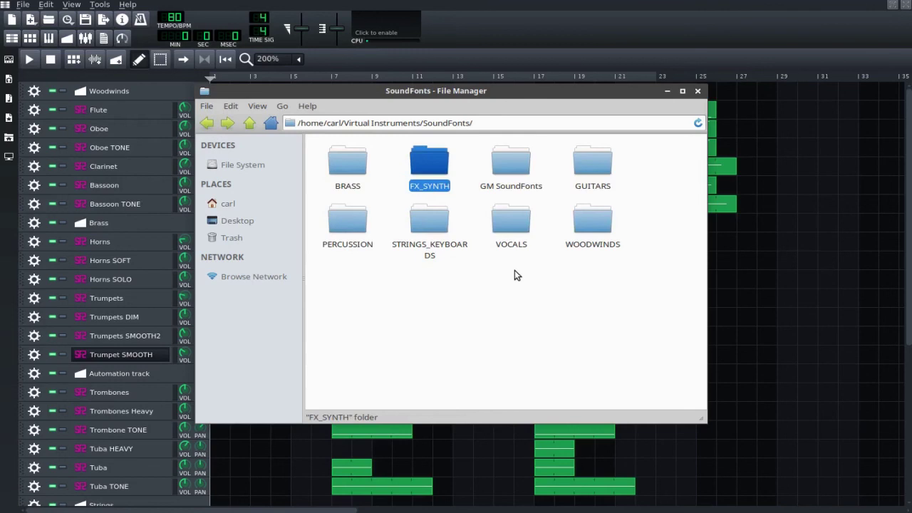
left_click(539, 37)
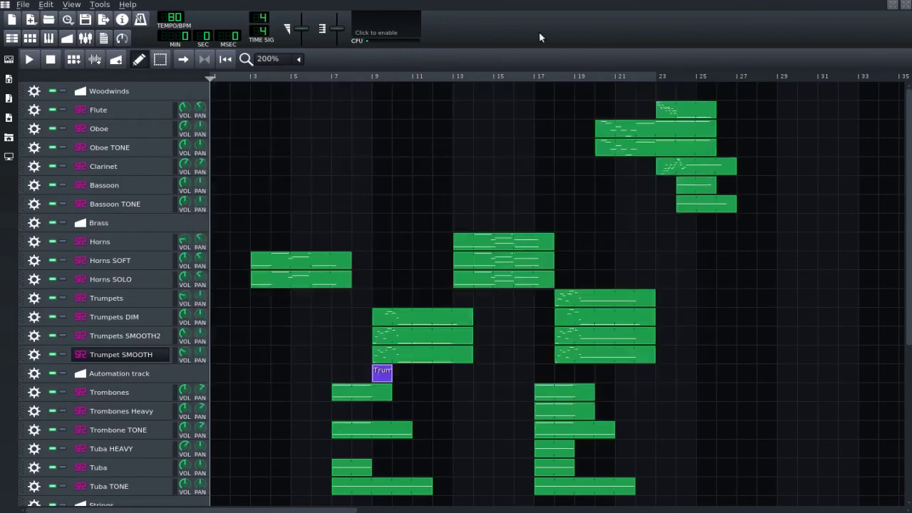